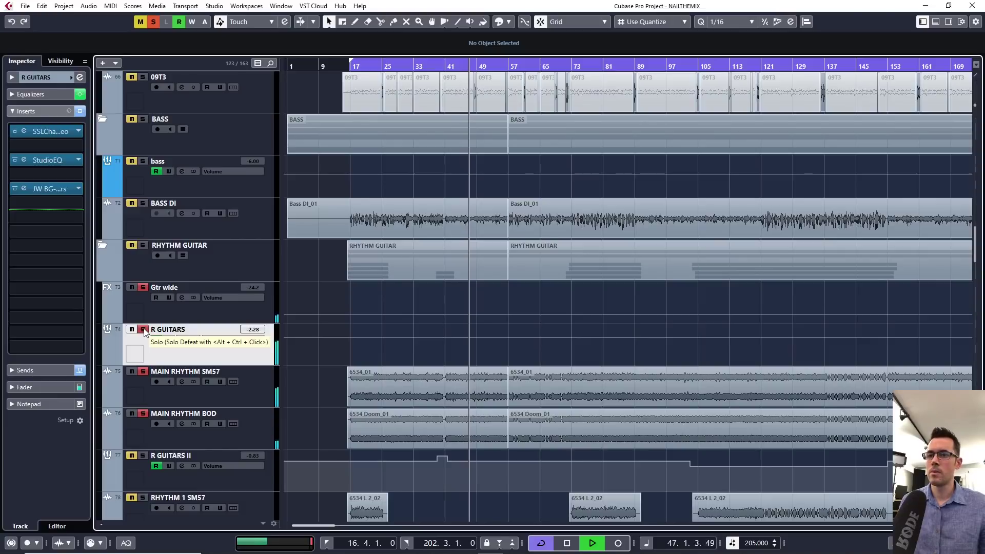
Step: Stop playback, unsolo the R GUITARS track and play the full project mix again
key(space)
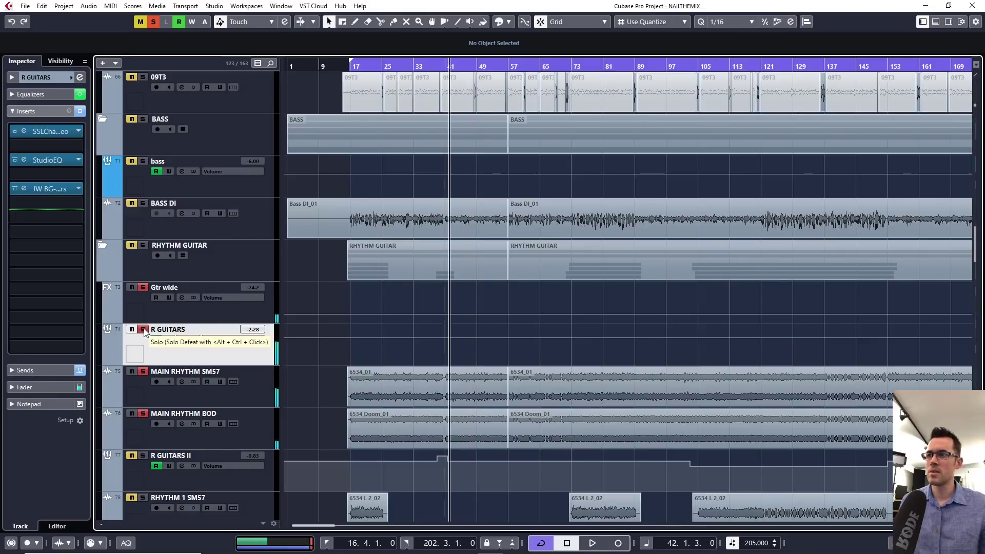
click(143, 330)
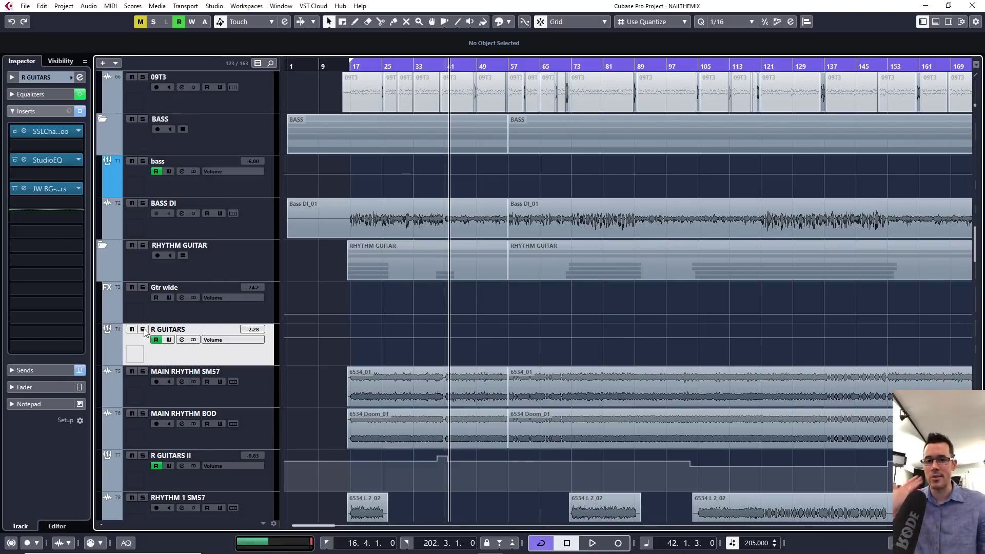
key(space)
Step: Stop playback, scroll down to the LEAD GUITAR folder and select the LD track
scroll(422, 285, down, 4)
scroll(435, 282, down, 9)
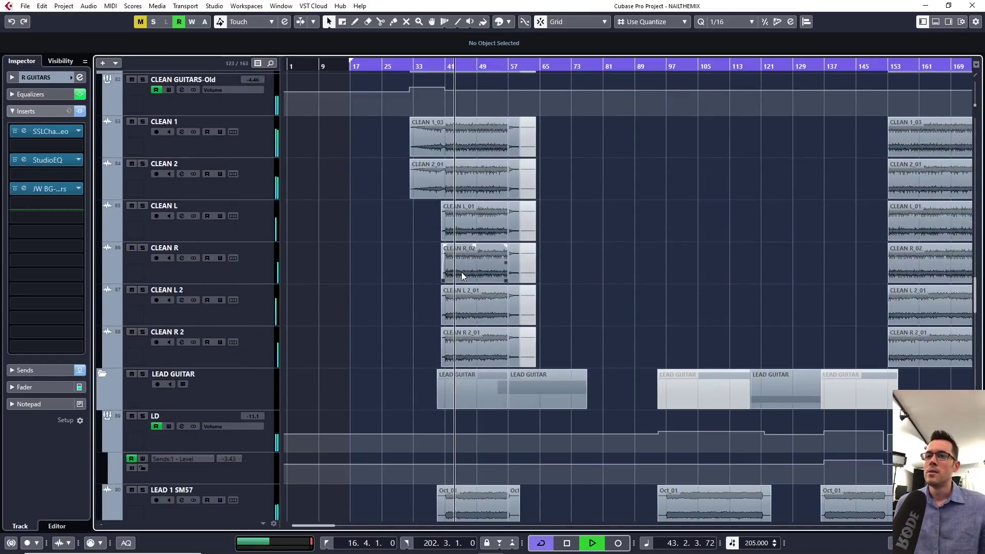
scroll(480, 271, up, 3)
key(space)
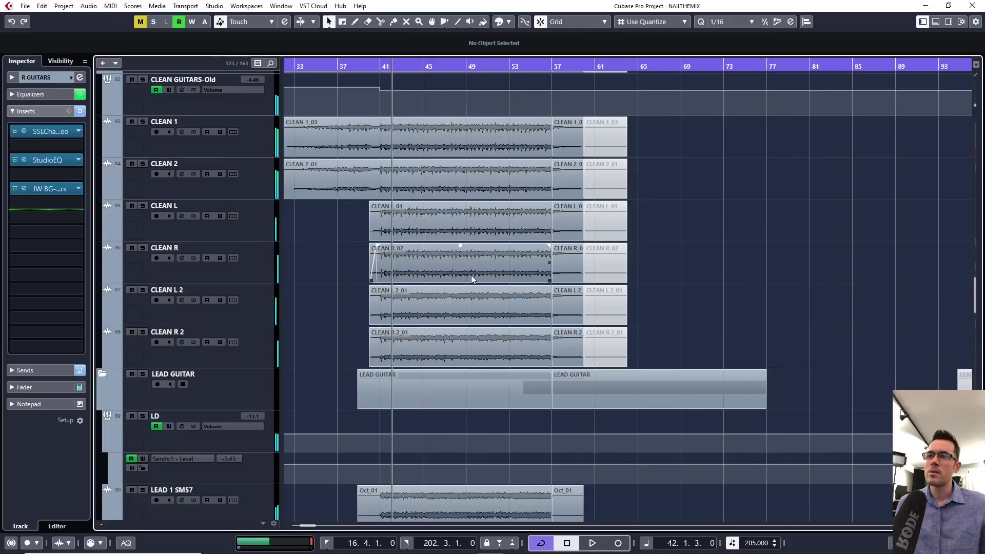
scroll(471, 275, down, 8)
scroll(459, 244, up, 6)
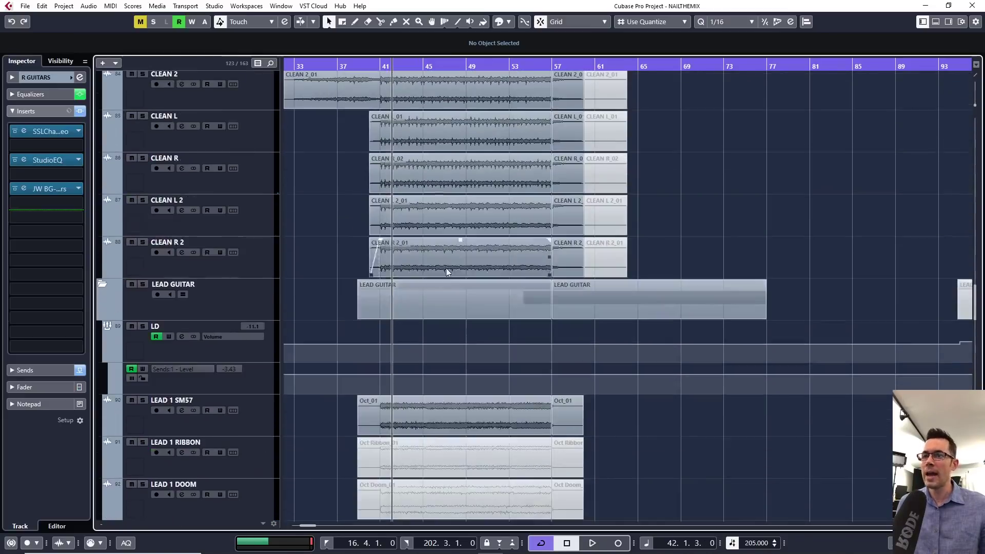
scroll(473, 334, down, 4)
scroll(484, 352, down, 2)
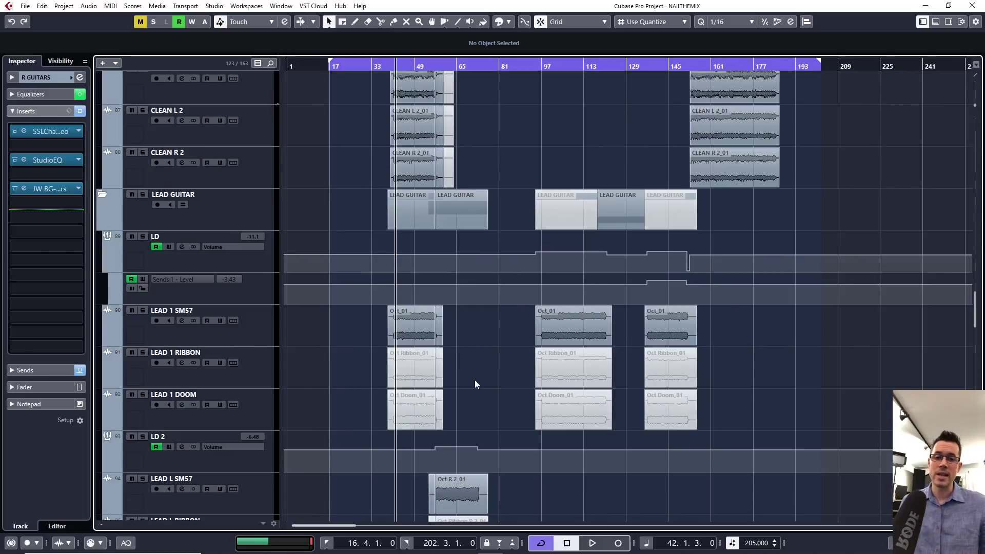
scroll(414, 310, up, 5)
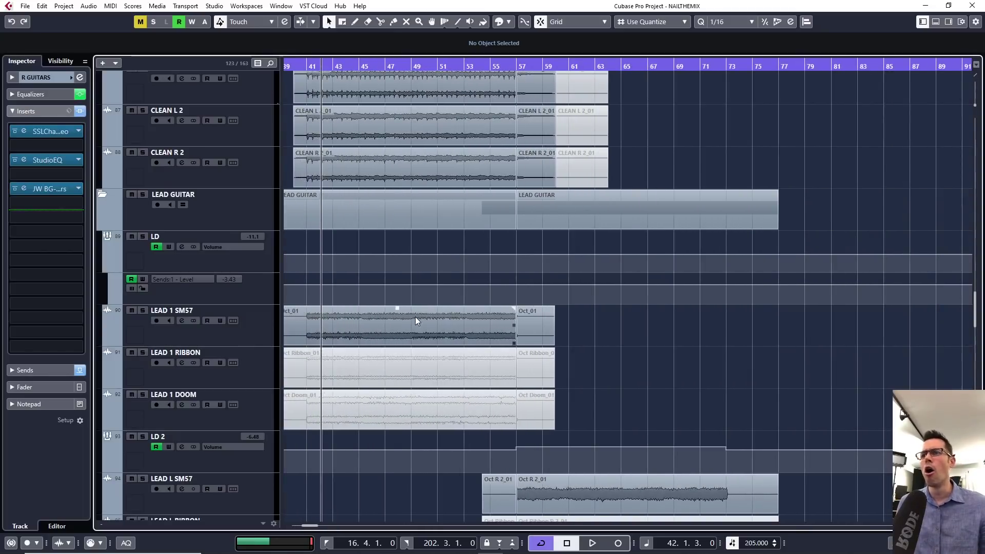
scroll(415, 316, left, 2)
click(269, 271)
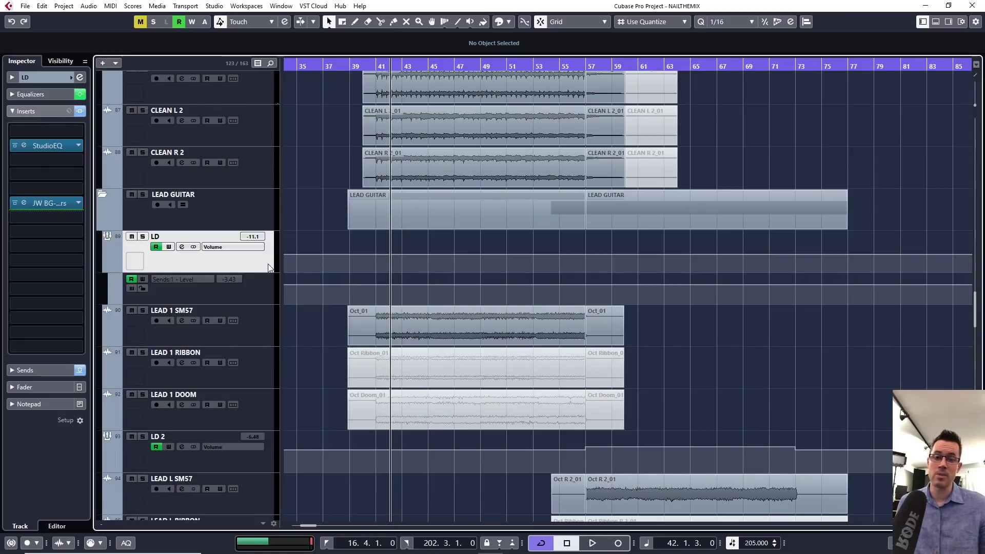
Step: Move the selection down to LEAD 1 SM57 and solo that track
key(Down)
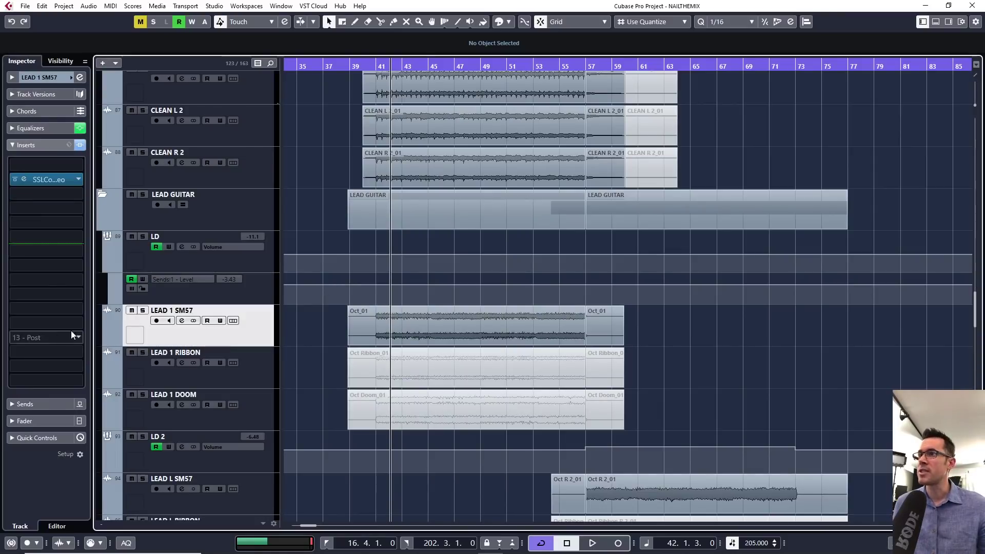
click(142, 311)
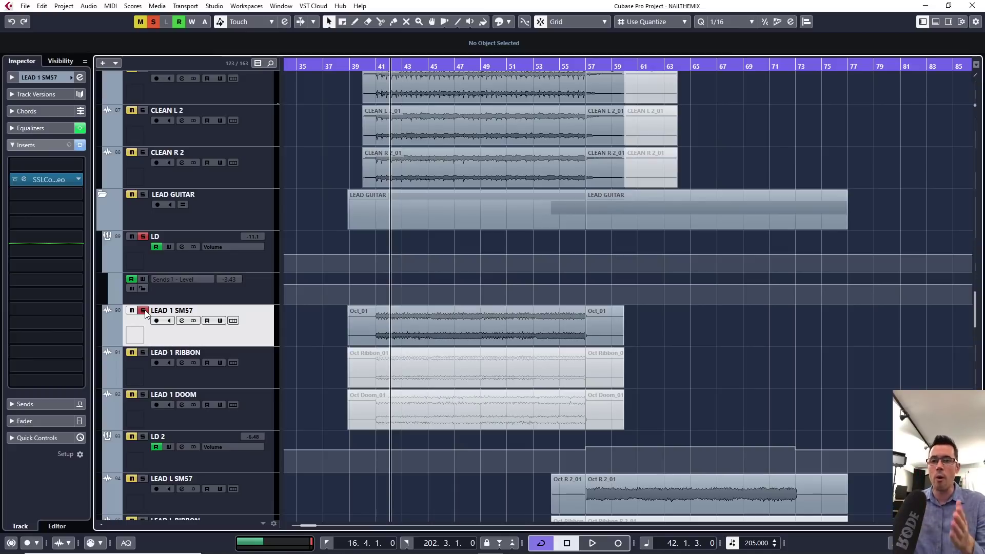
Step: Open the LEAD 1 SM57 Channel Settings window and move it higher on screen
click(80, 77)
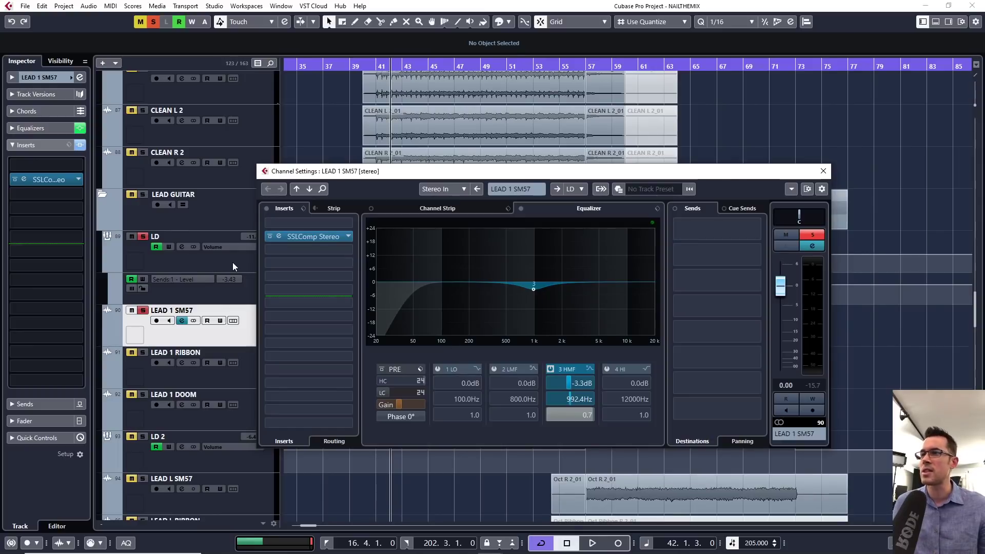
key(Escape)
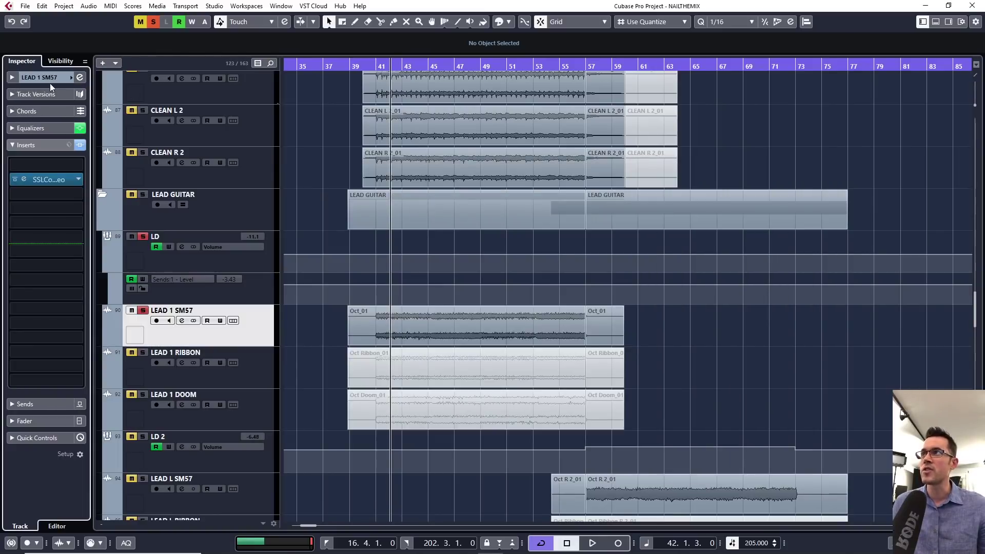
click(80, 77)
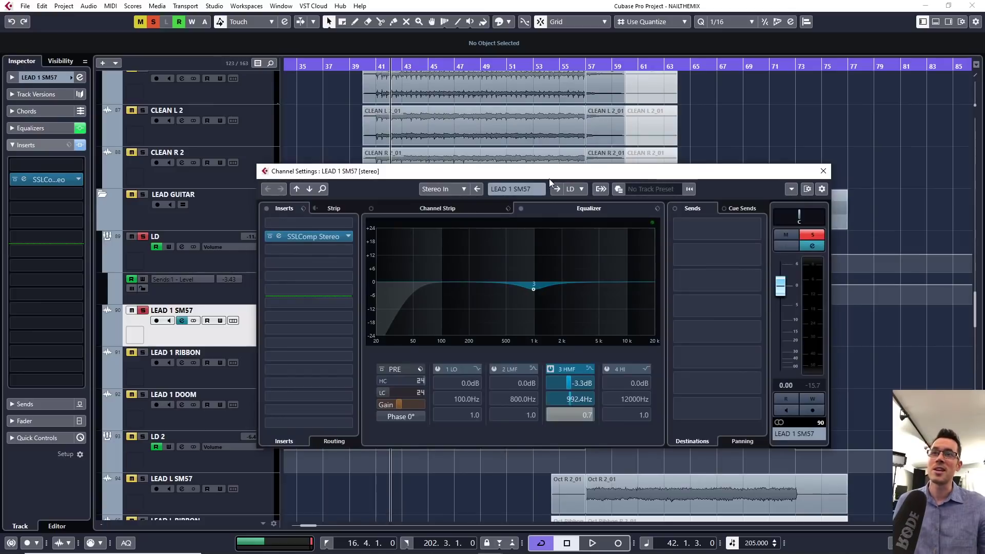
drag(549, 171, 525, 126)
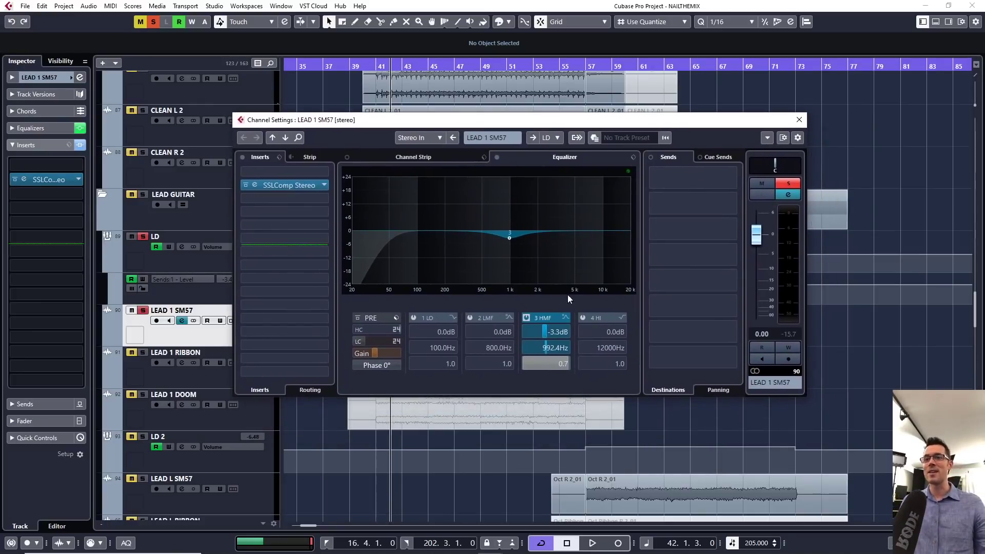
Step: Switch off the 992 Hz band 3 EQ cut and bypass SSLComp, audition, then re-enable band 3
click(528, 318)
click(527, 318)
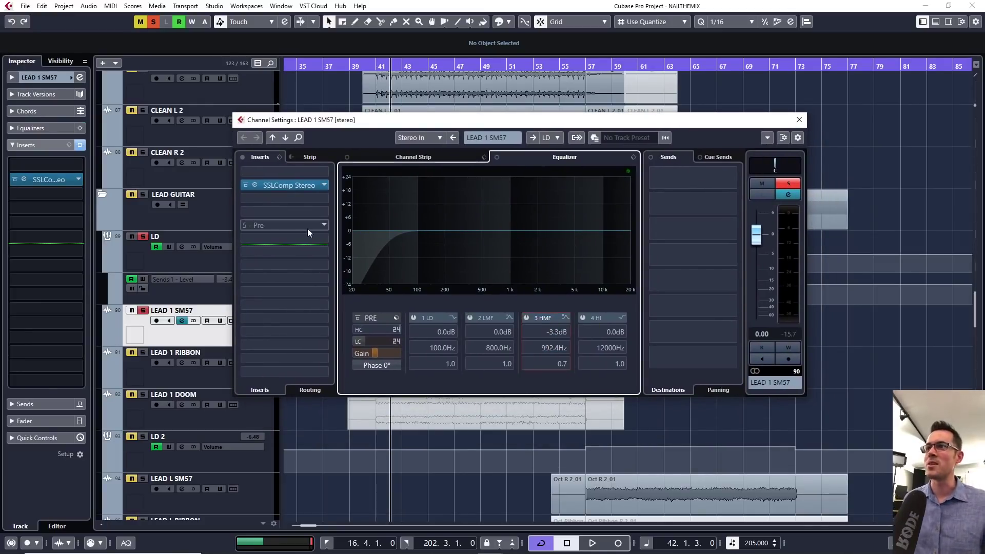
click(247, 186)
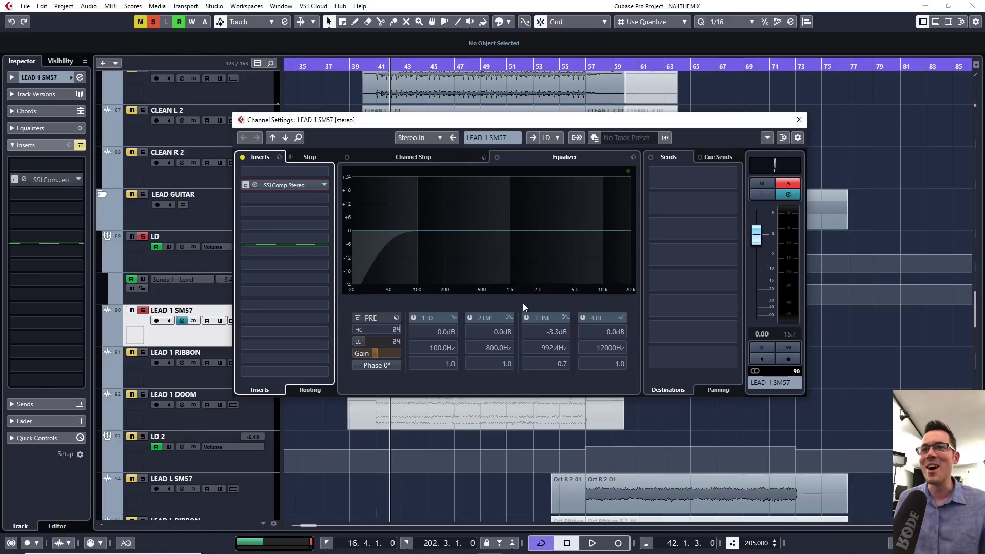
key(space)
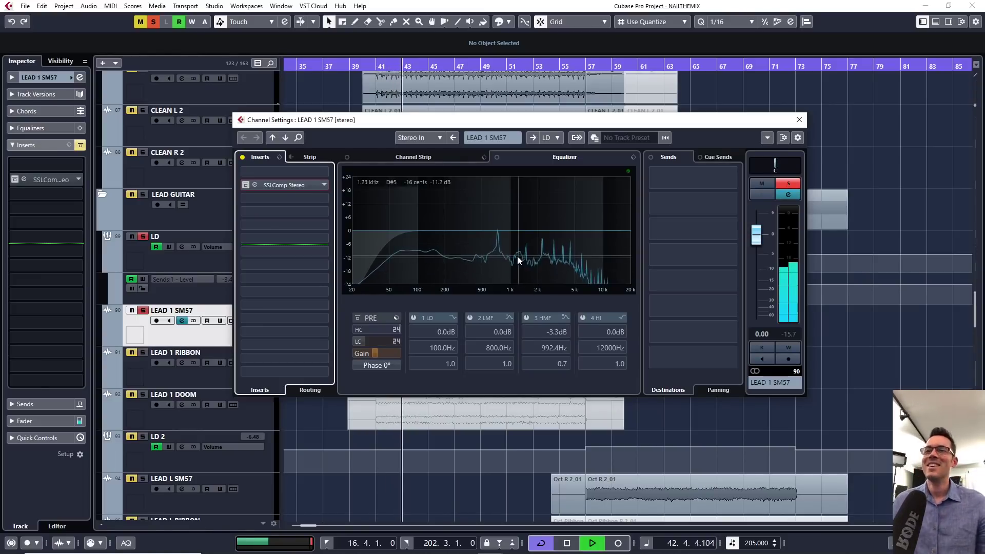
key(space)
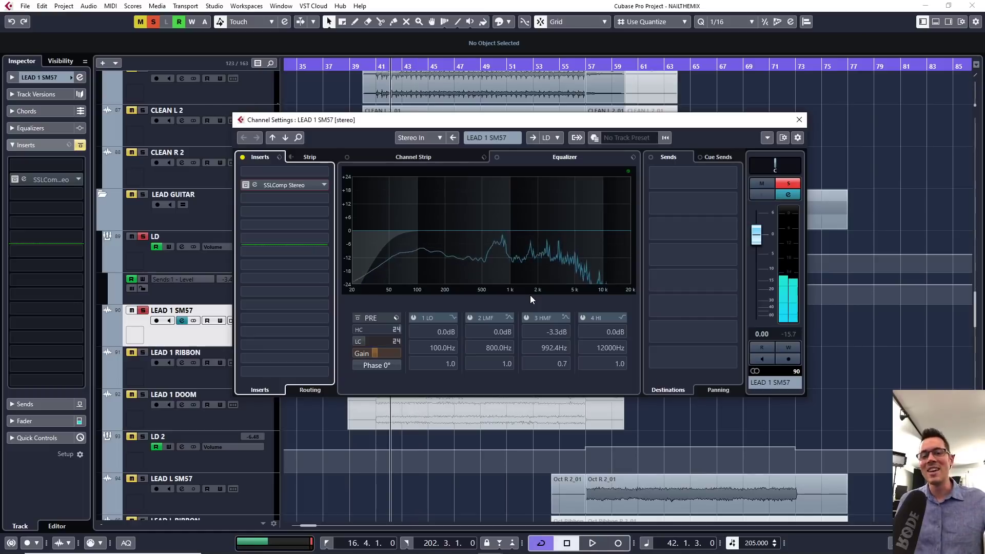
key(space)
click(526, 317)
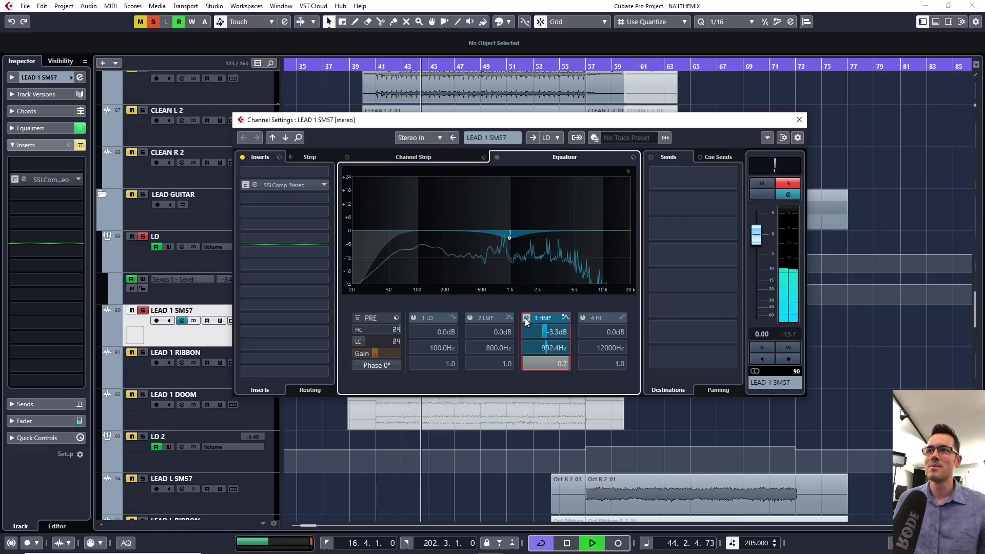
key(space)
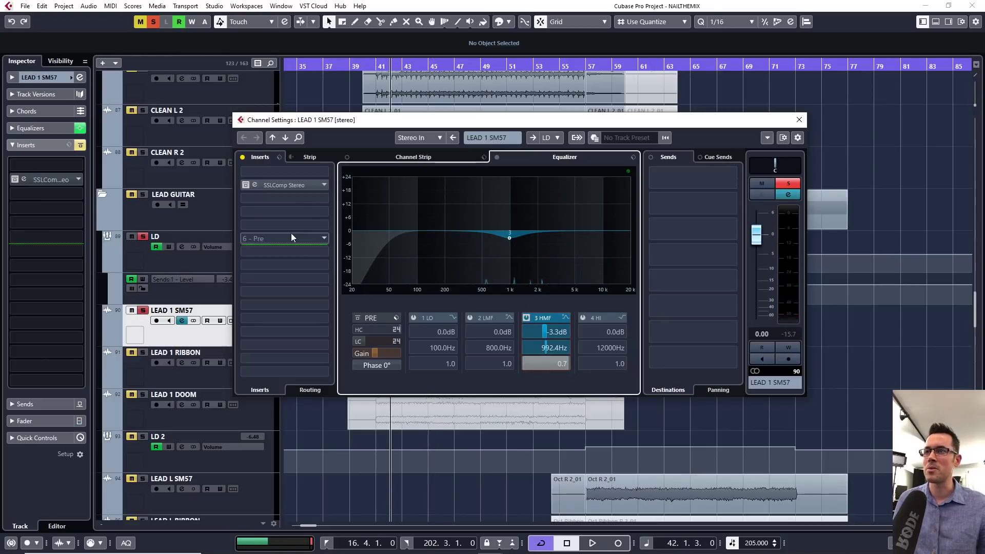
Step: Re-enable SSLComp Stereo, audition the compression in its editor, then close the editor
click(243, 184)
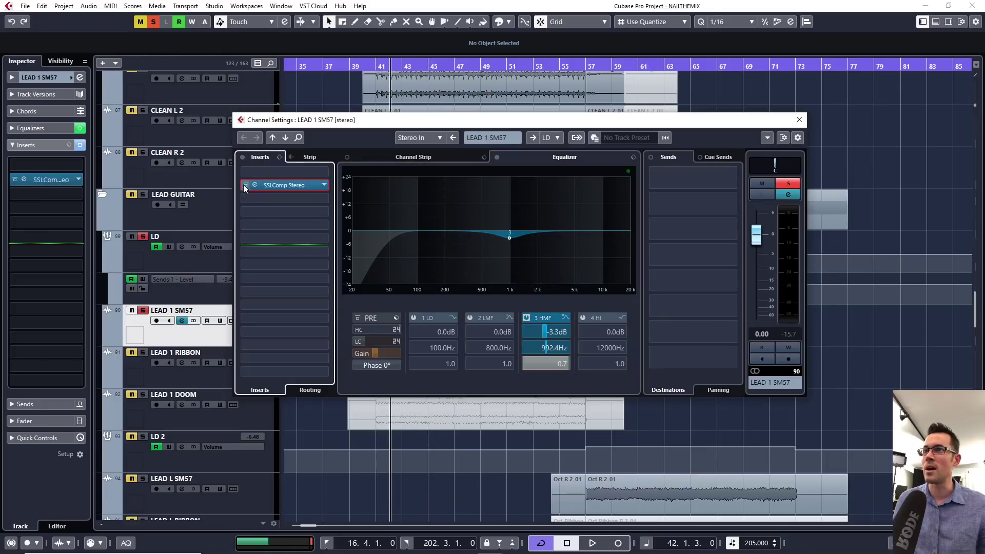
click(276, 184)
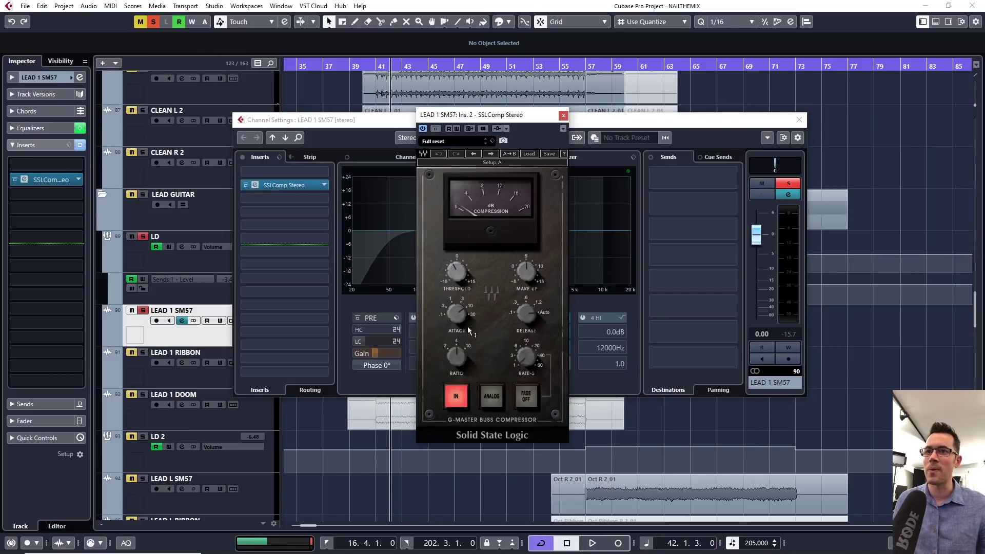
key(space)
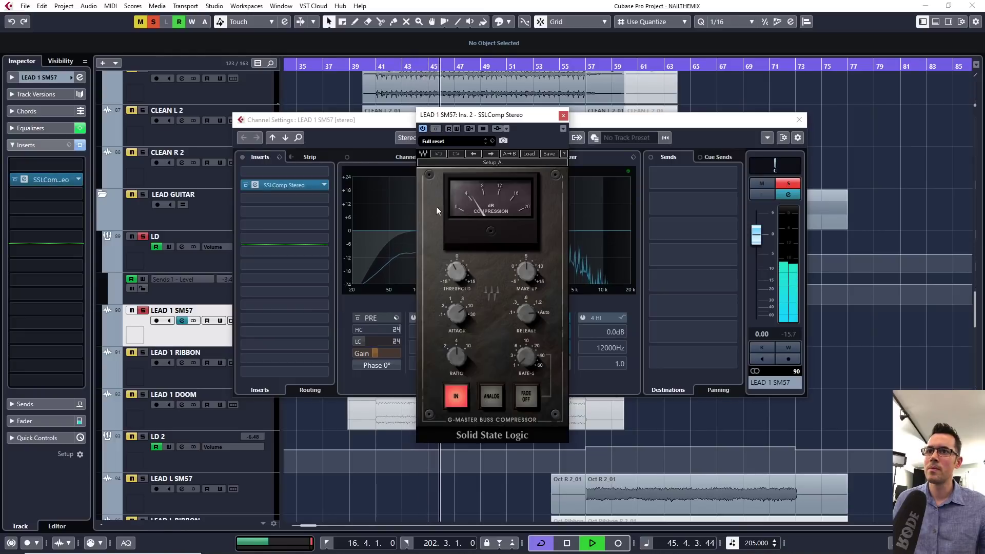
key(space)
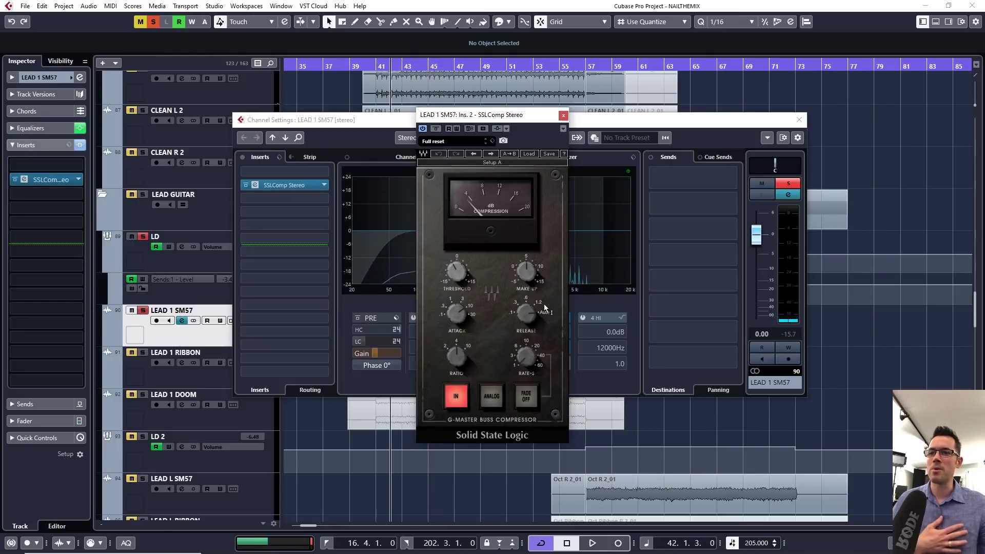
key(space)
key(space)
click(563, 115)
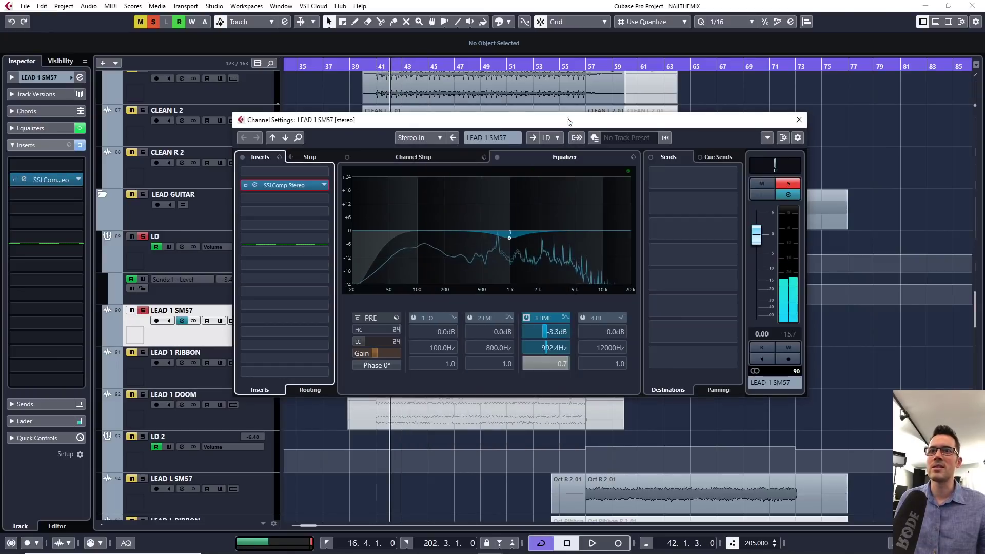
Step: Open the LD track's Channel Settings and compare its low cut filter off and on
click(799, 119)
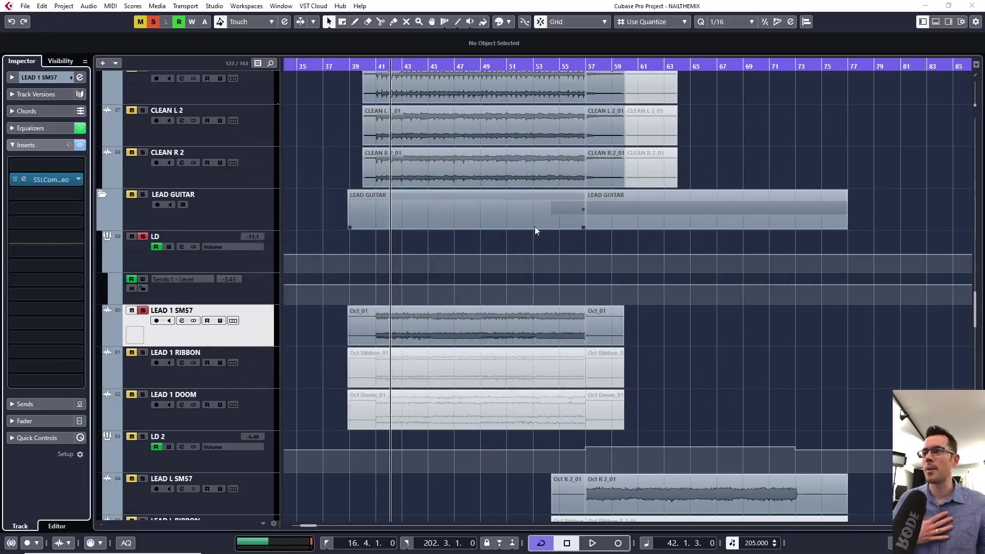
click(247, 261)
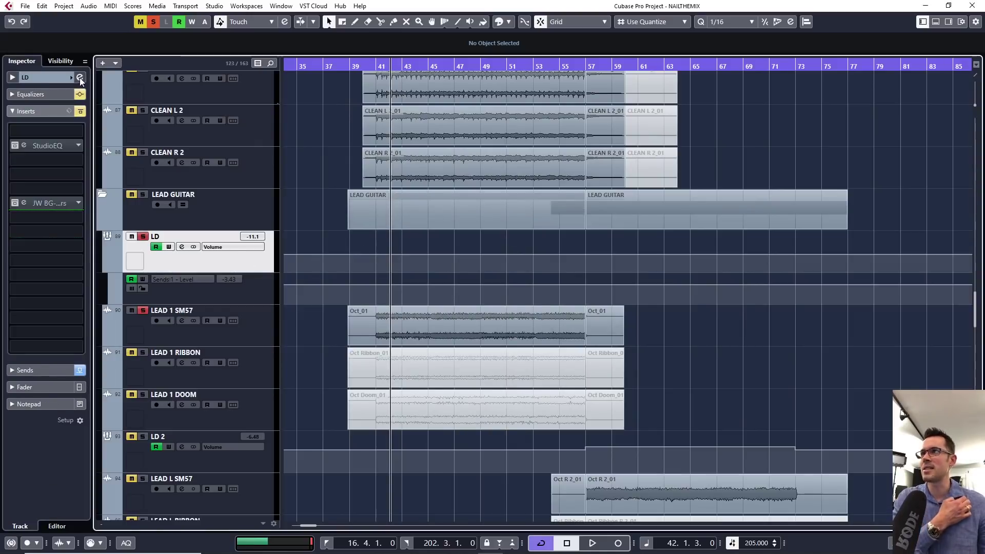
click(80, 77)
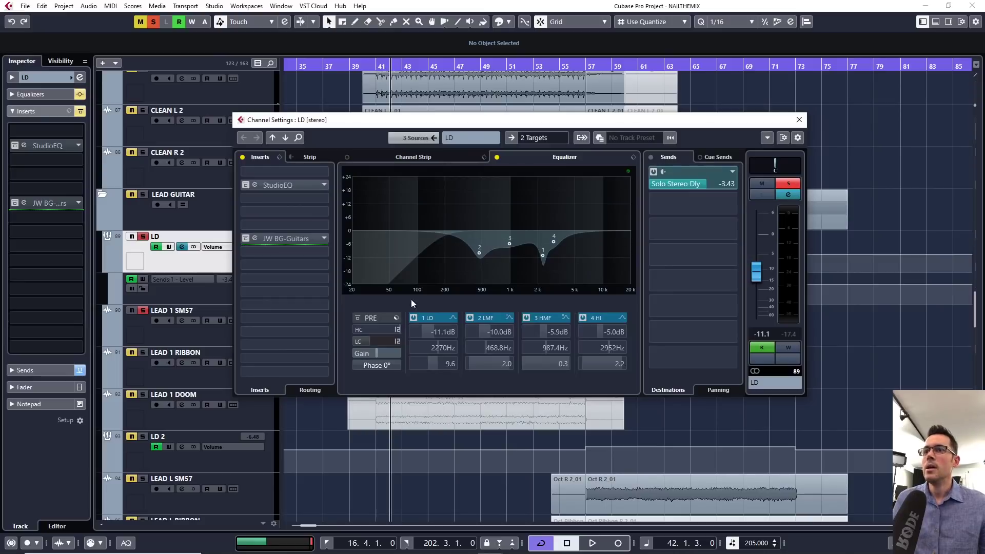
click(357, 341)
key(space)
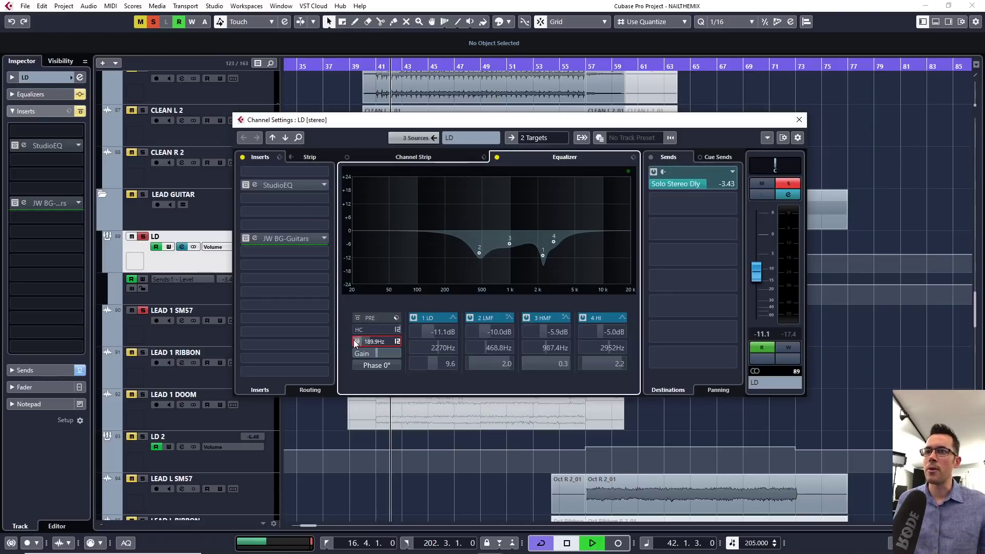
click(356, 341)
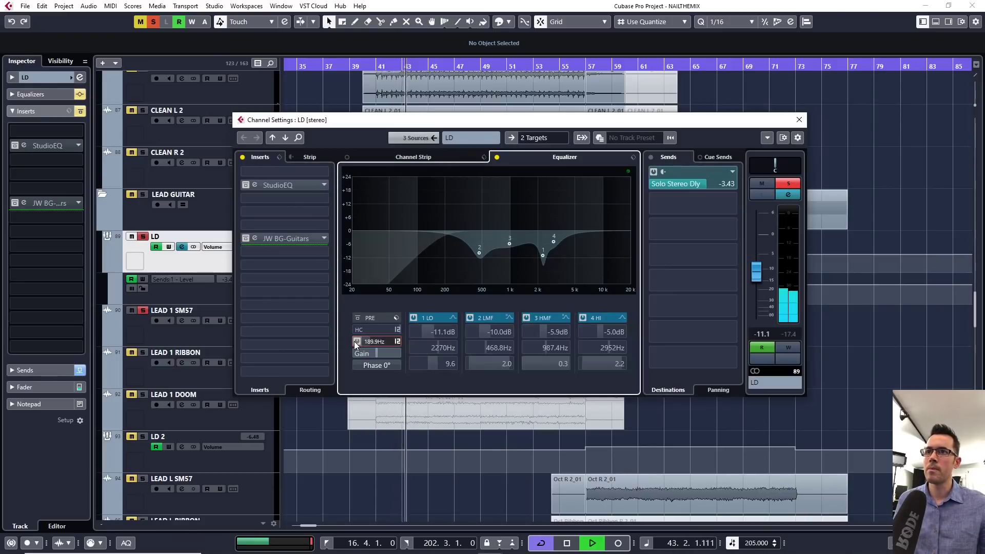
Step: Open the LD channel's StudioEQ editor during playback, then close it
click(246, 184)
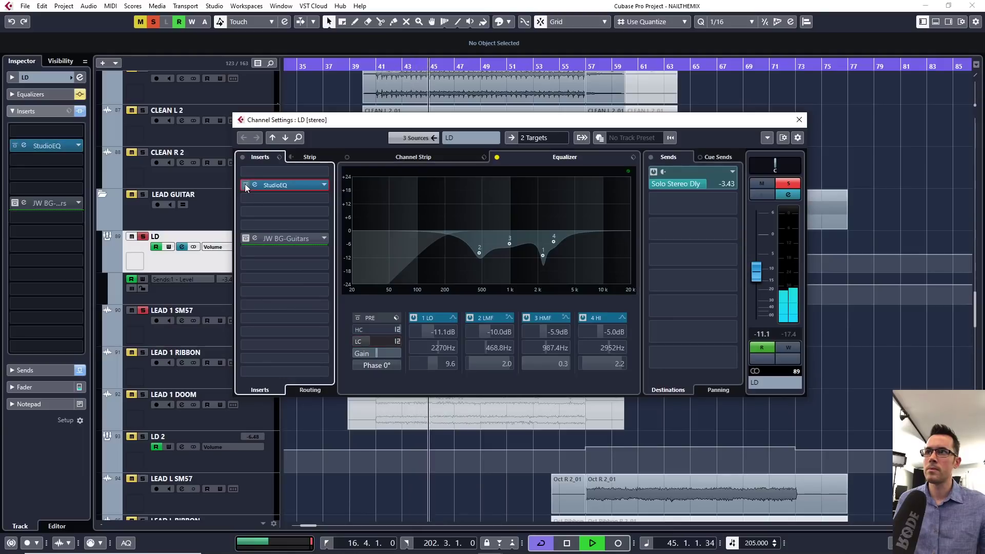
click(288, 183)
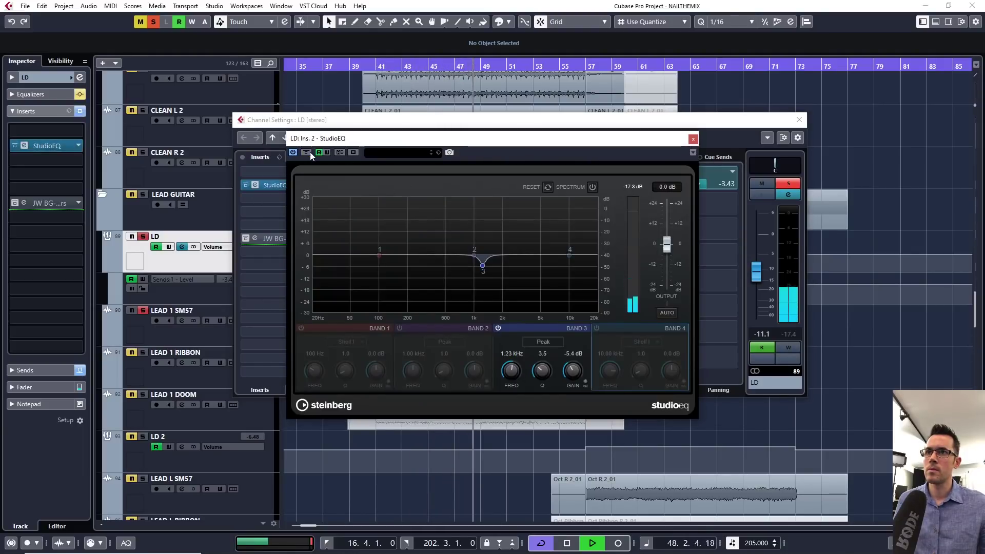
key(space)
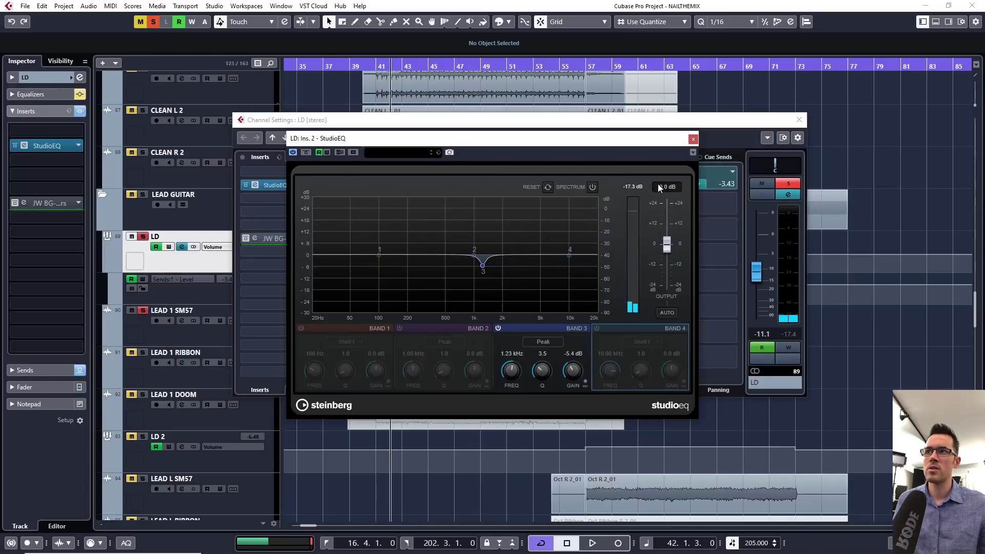
click(694, 139)
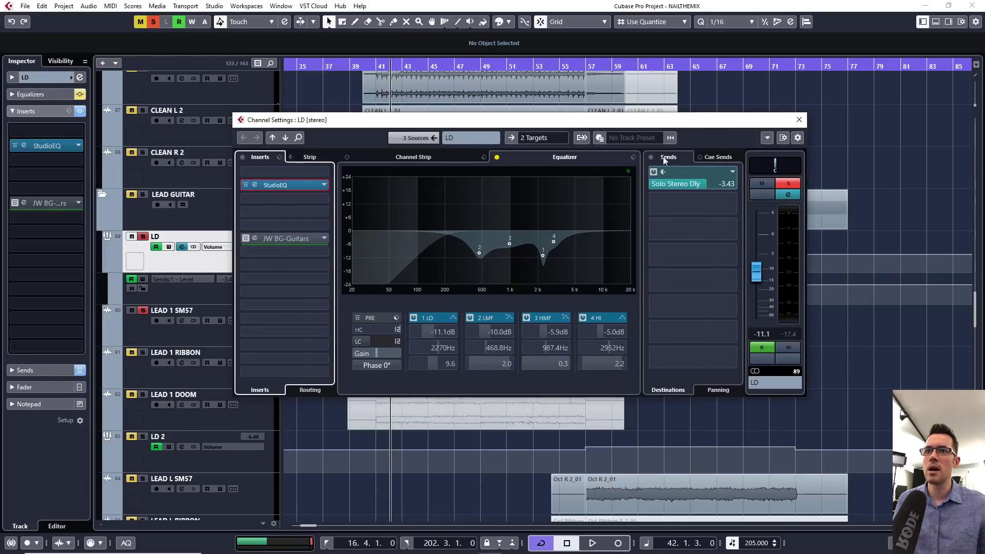
Step: Re-enable JW BG-Guitars, compare it bypassed and active, then close its window
click(246, 238)
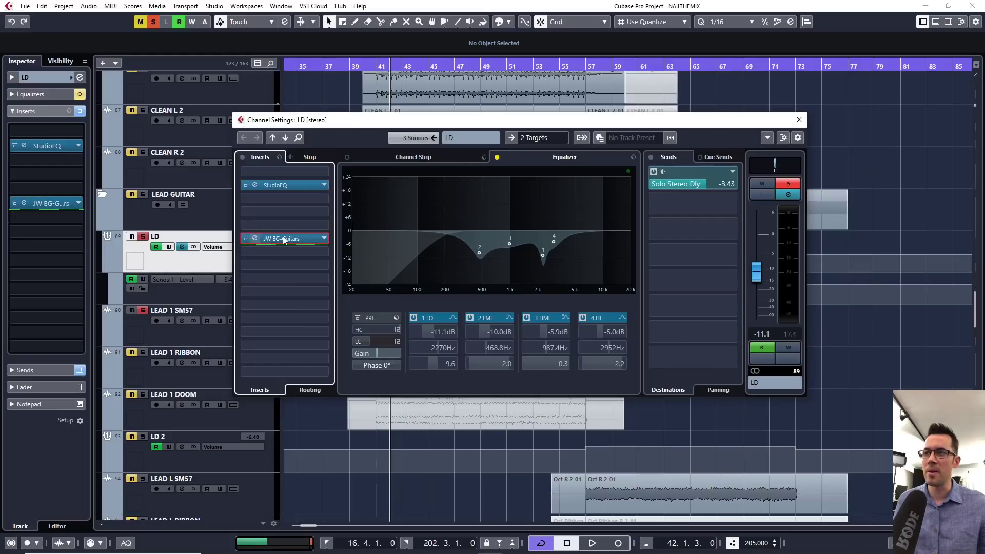
click(282, 238)
key(space)
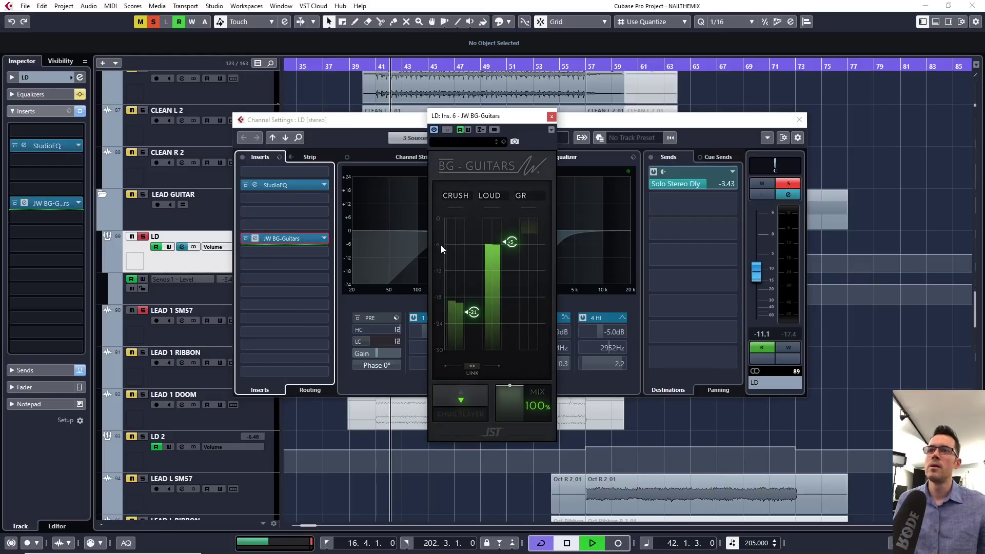
click(451, 129)
click(453, 130)
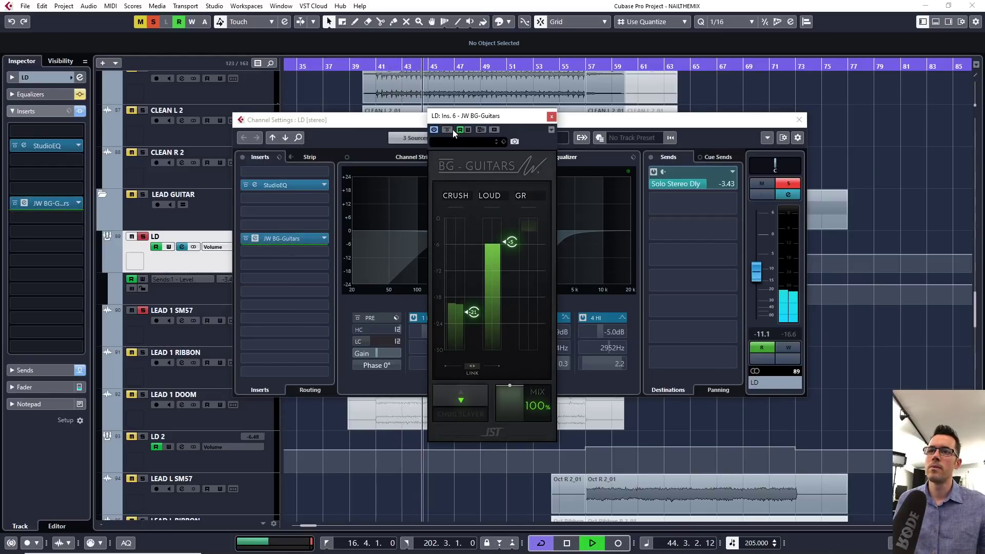
click(552, 116)
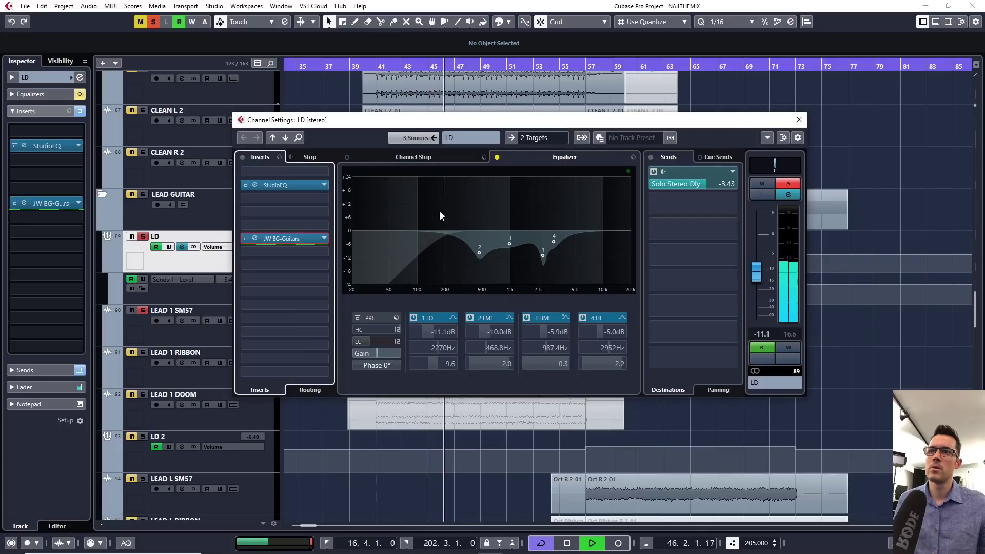
Step: Re-enable the LD channel EQ and switch off all four bands for a flat reference
key(space)
click(497, 157)
click(497, 157)
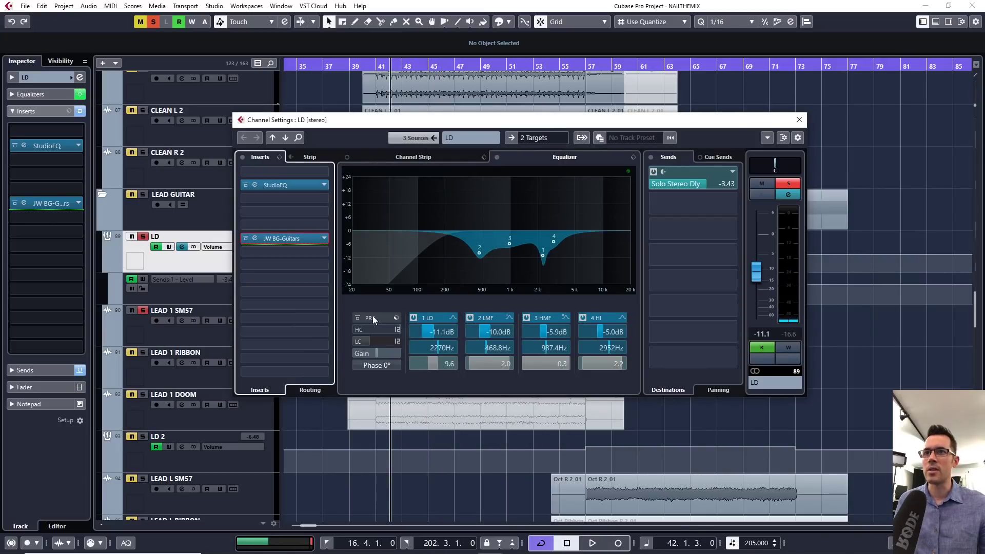
click(413, 318)
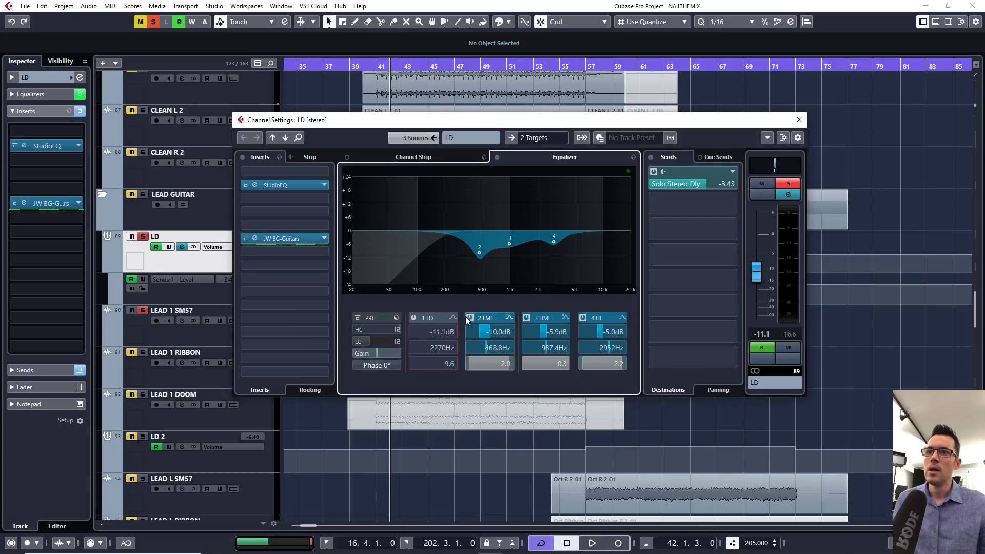
click(469, 318)
click(526, 317)
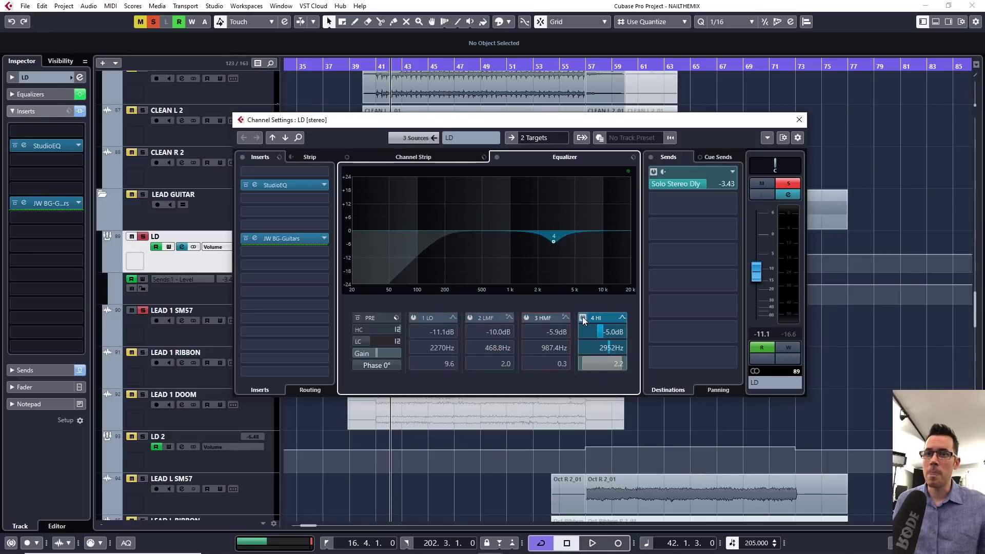
click(583, 318)
key(space)
click(789, 185)
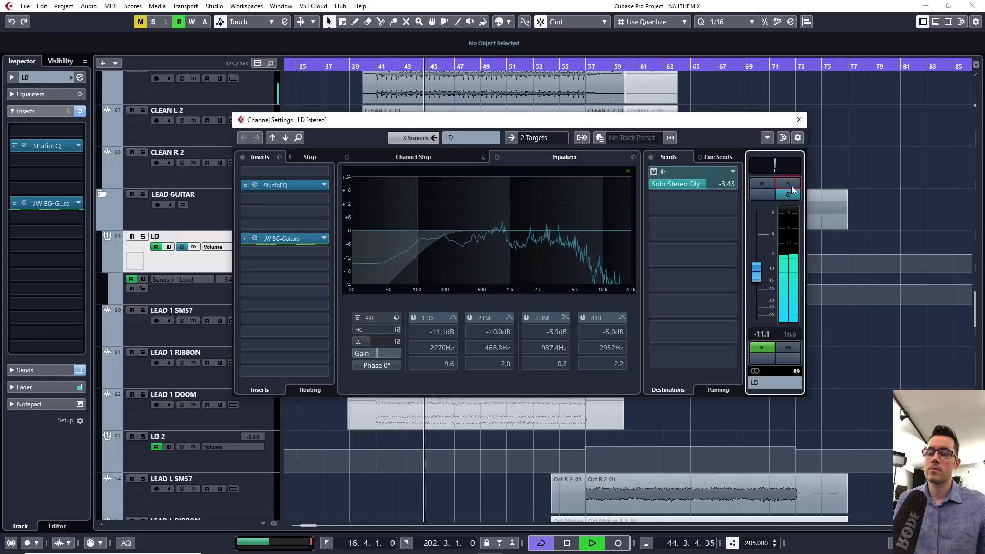
key(space)
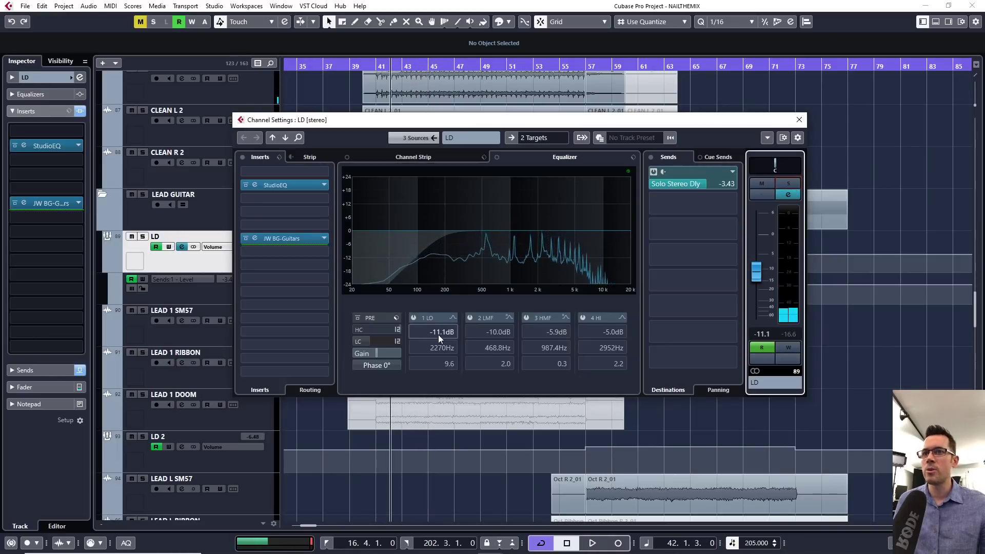
Step: Compare EQ band 2 LMF on and off with LD soloed, then activate band 3 HMF
click(414, 318)
click(414, 317)
click(470, 318)
key(space)
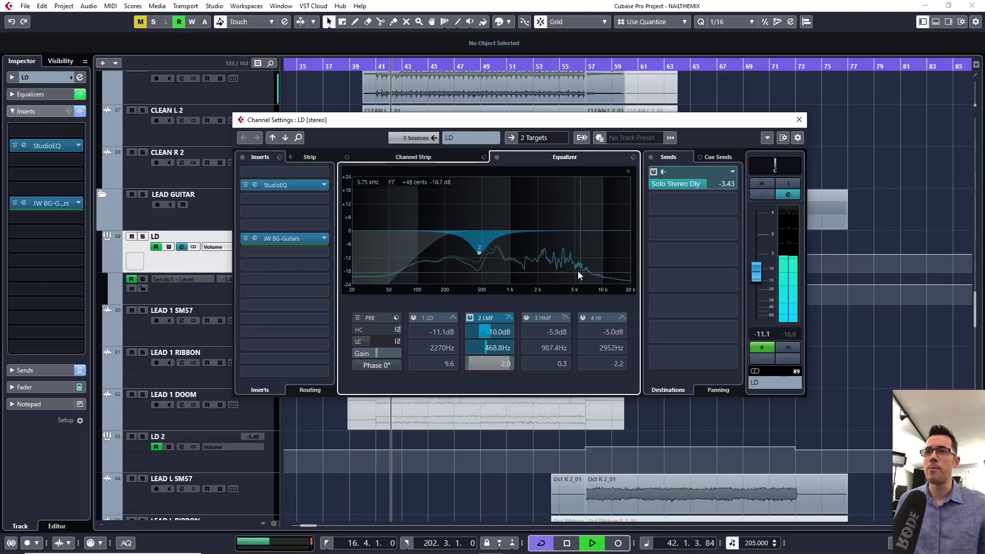
click(470, 318)
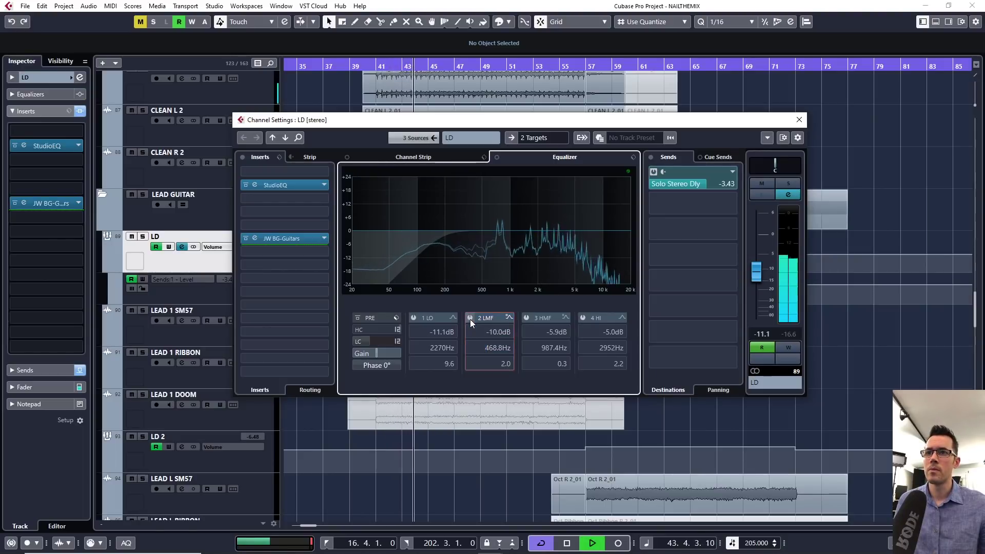
click(470, 318)
click(788, 183)
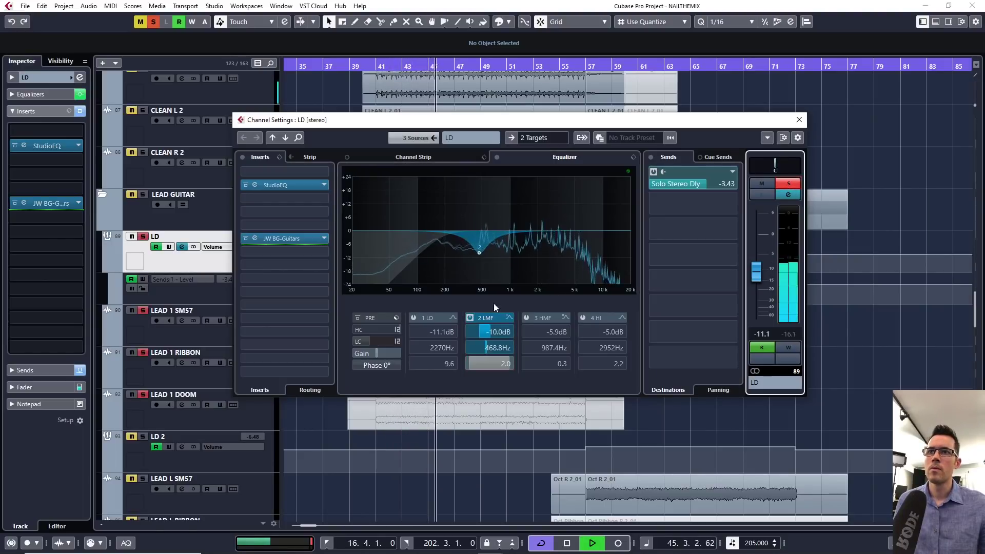
click(470, 318)
click(471, 317)
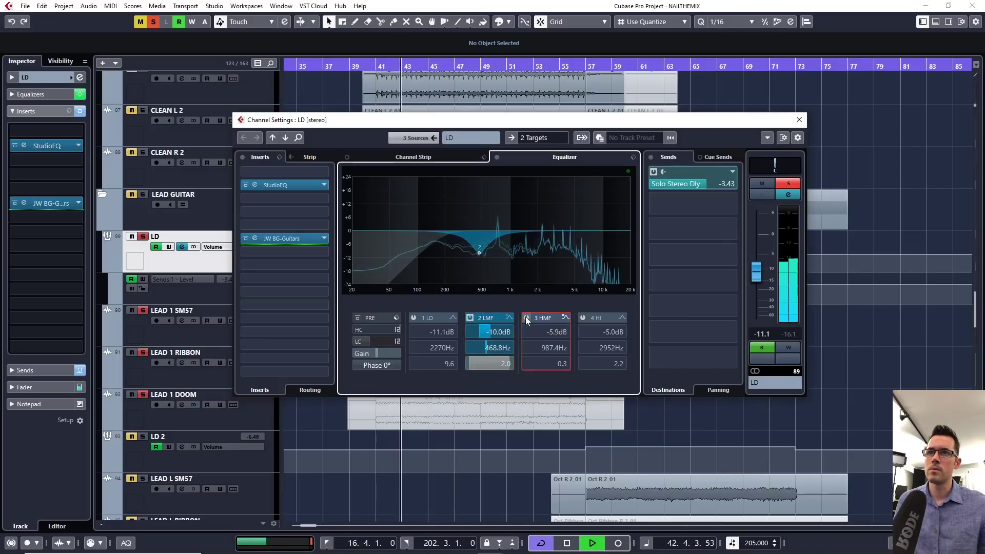
click(525, 318)
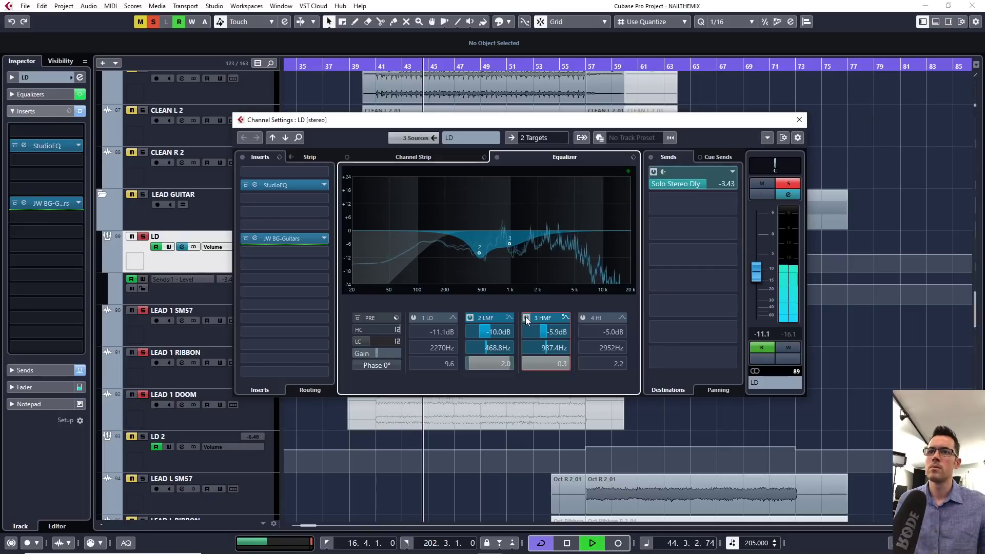
key(space)
key(space)
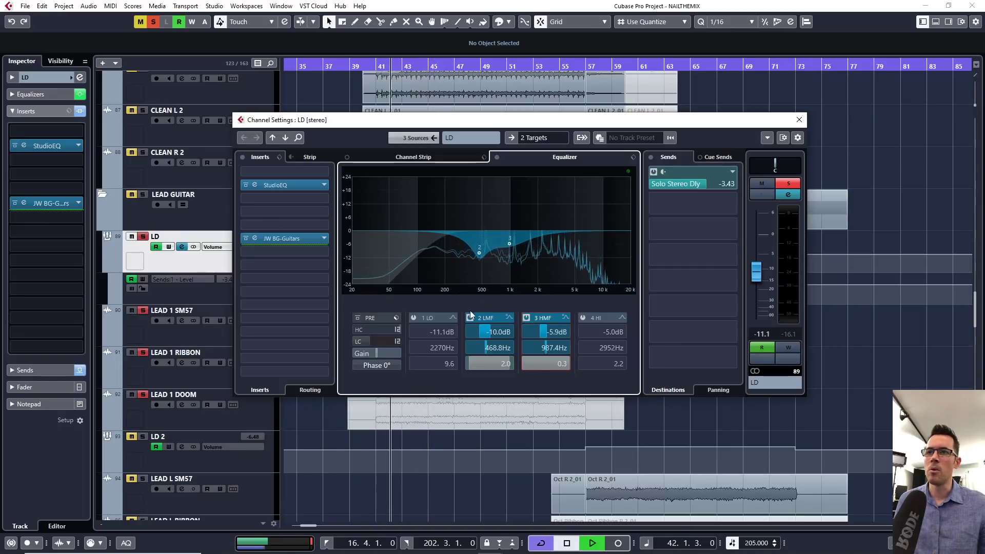
Step: Activate bands 4 HI and 1 LO, compare the whole EQ bypassed, then re-enable it
click(583, 318)
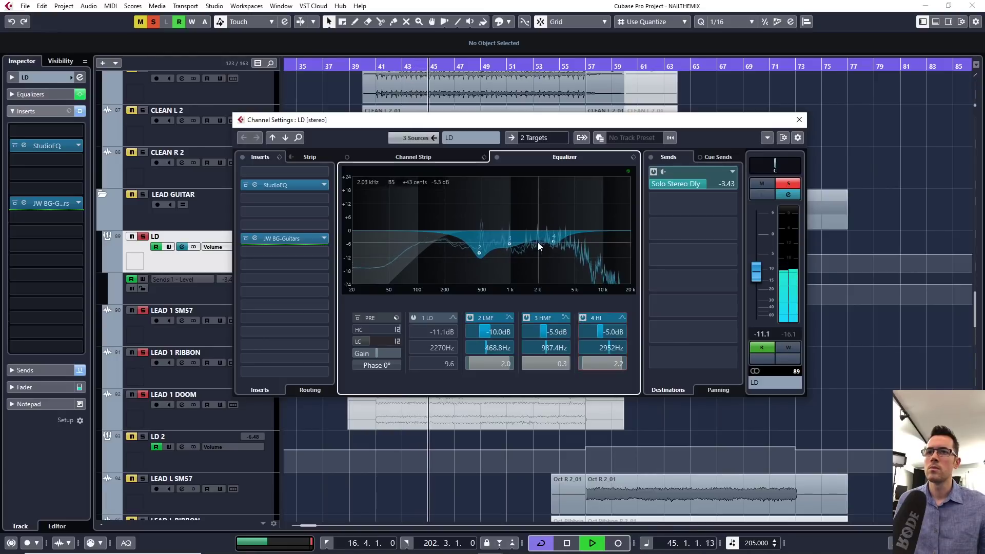
key(space)
key(space)
click(413, 318)
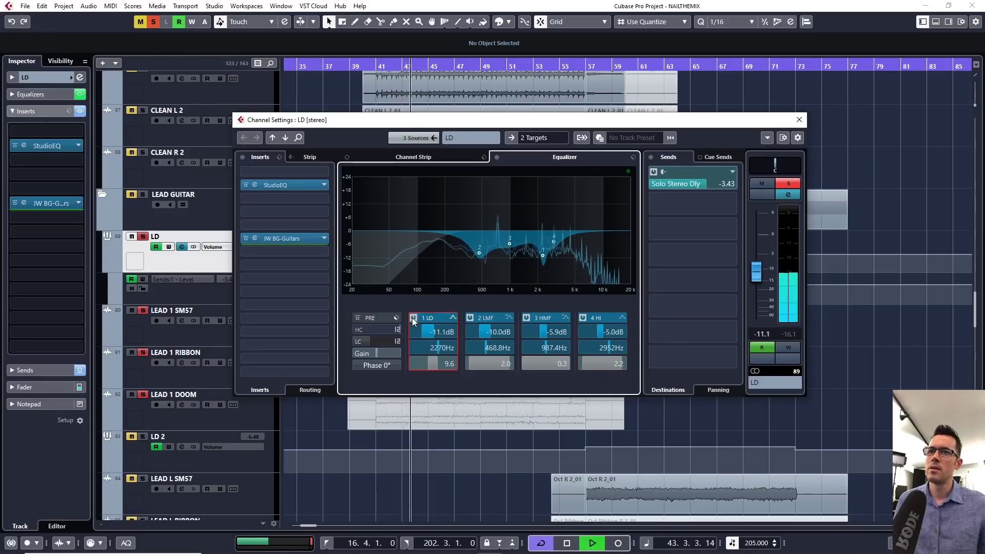
click(412, 318)
click(412, 318)
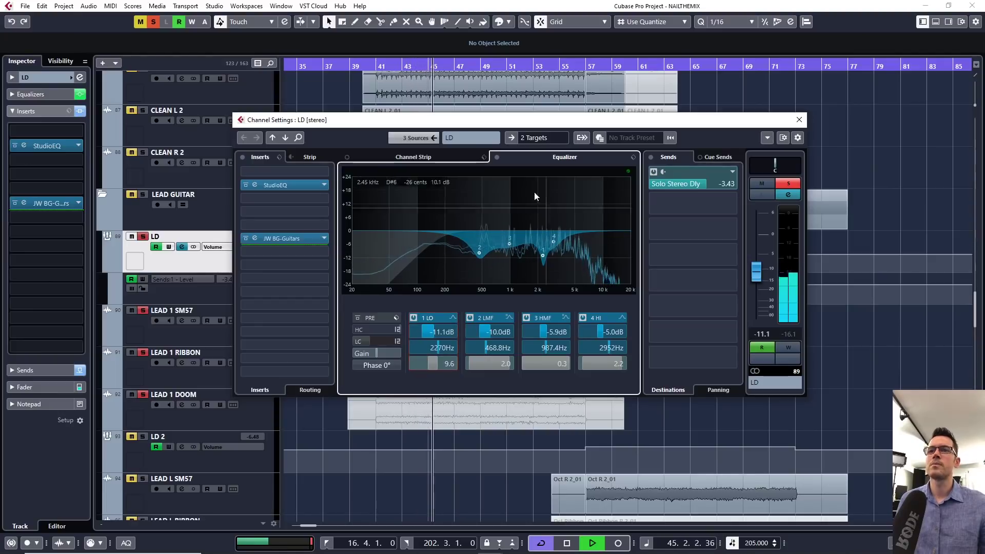
key(space)
click(496, 158)
key(space)
click(792, 186)
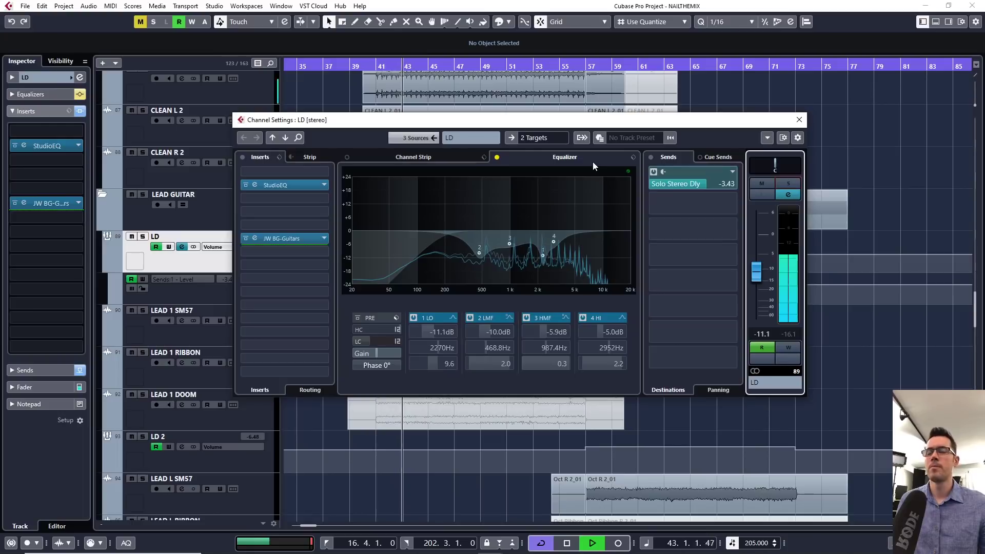
click(497, 157)
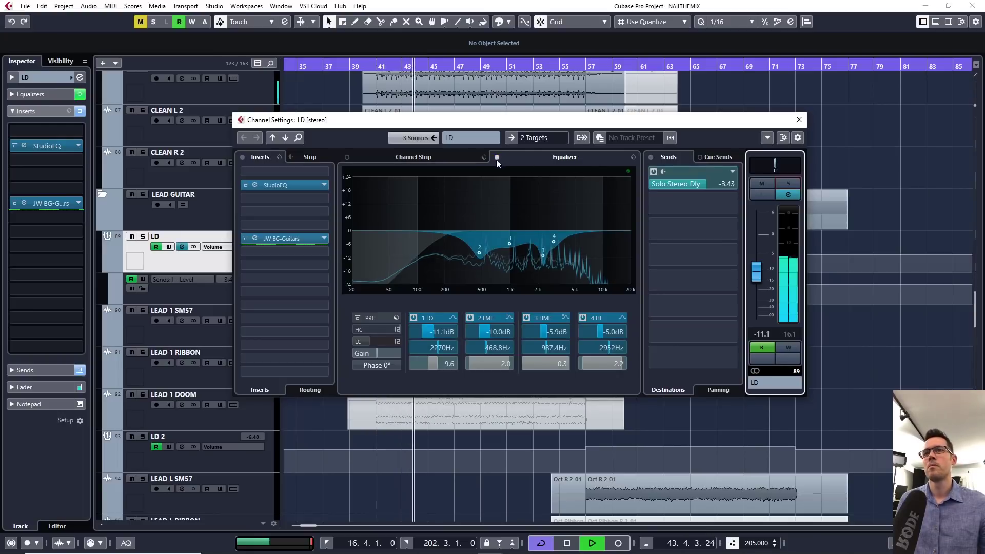
Step: Close the LD settings, solo LD, and open Channel Settings for the Solo Stereo Dly FX track
click(799, 120)
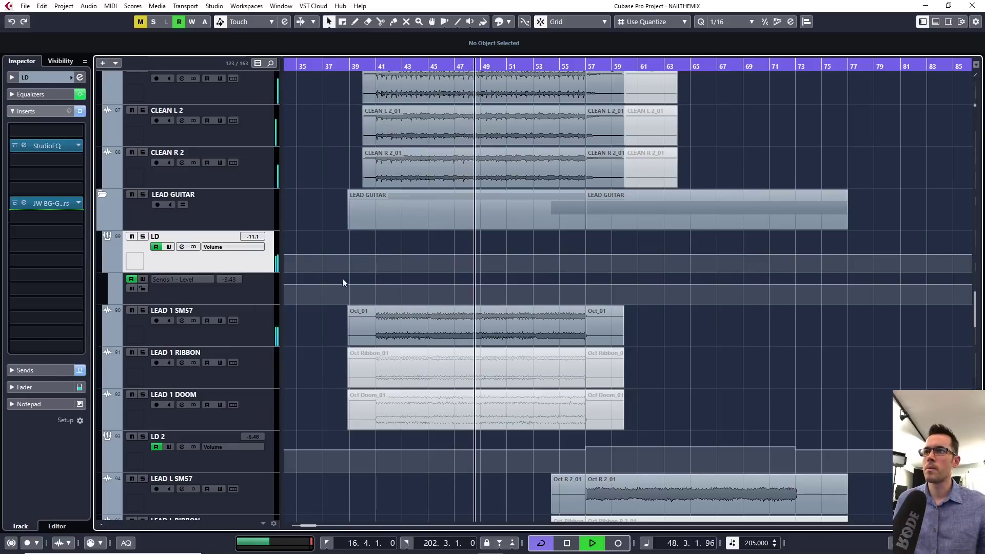
click(142, 236)
scroll(427, 264, down, 3)
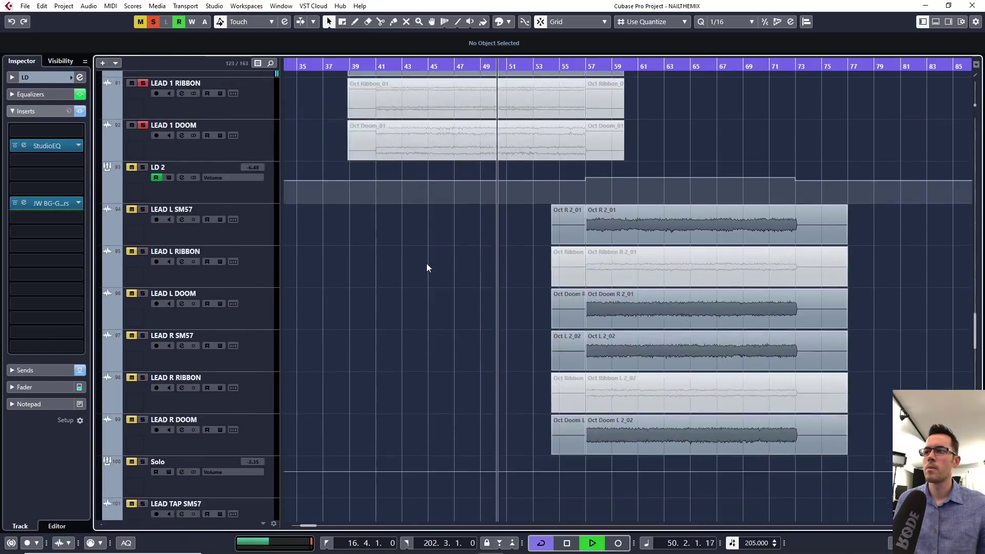
scroll(426, 267, down, 4)
key(space)
click(261, 303)
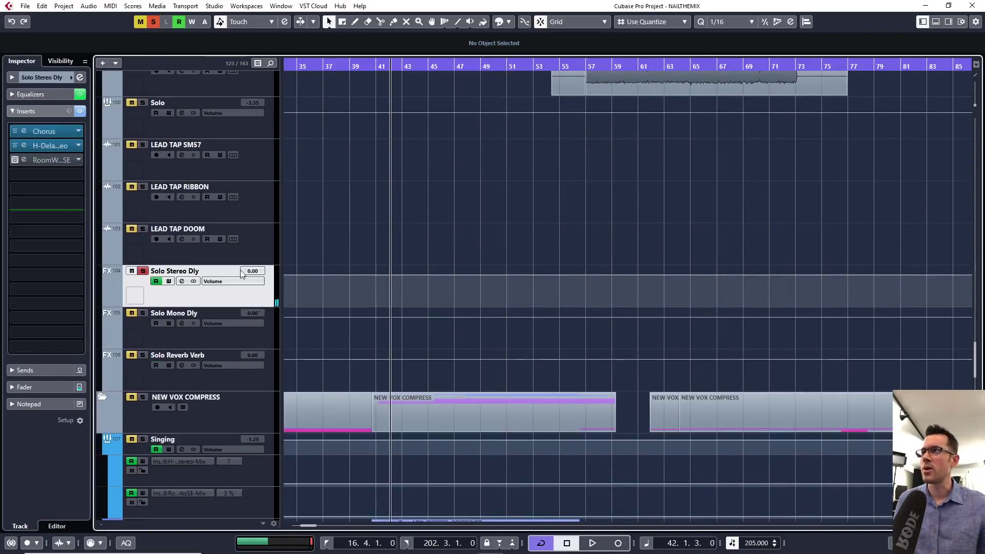
click(81, 78)
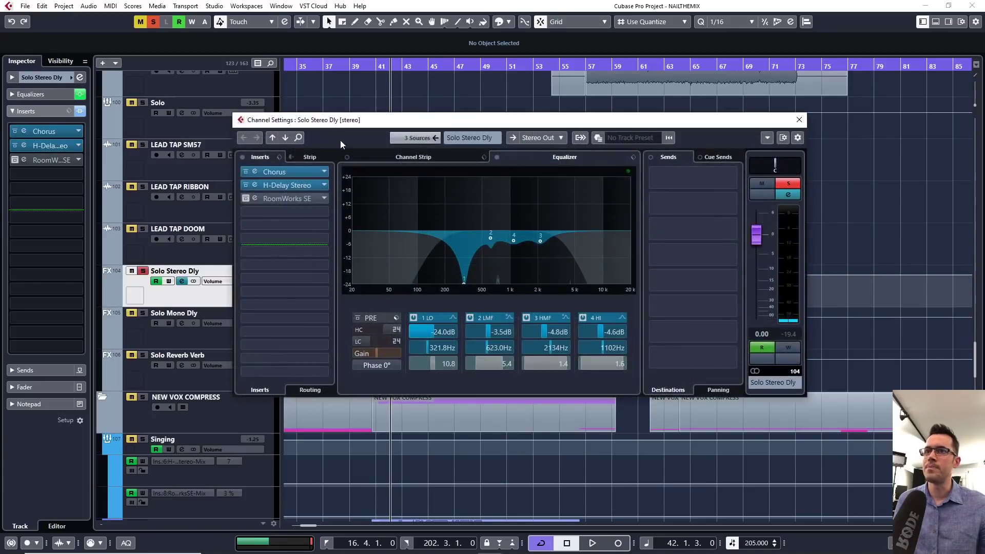
Step: Open and arrange the Chorus and H-Delay Stereo editors, audition them, then close Chorus
click(299, 174)
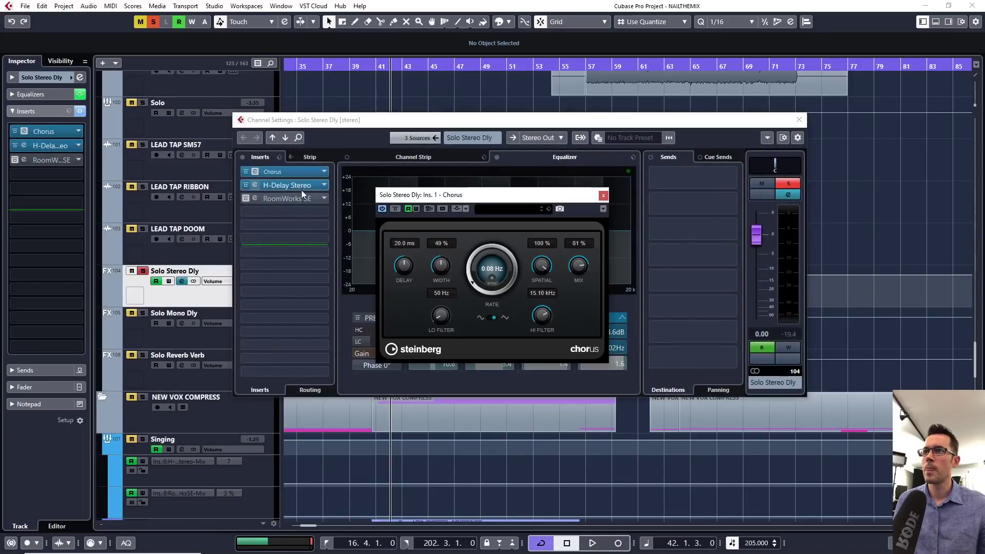
click(313, 187)
drag(531, 196, 544, 79)
drag(564, 345, 515, 266)
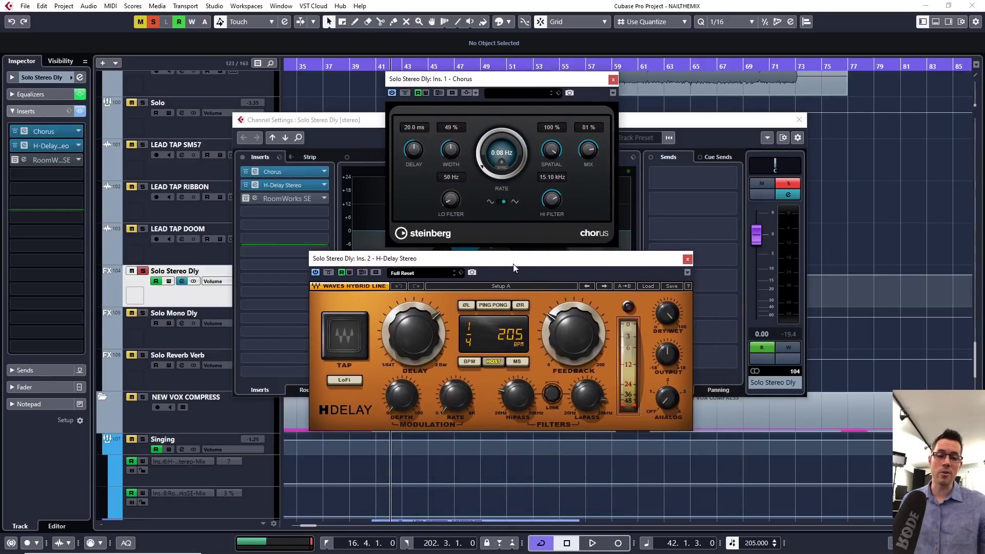
key(space)
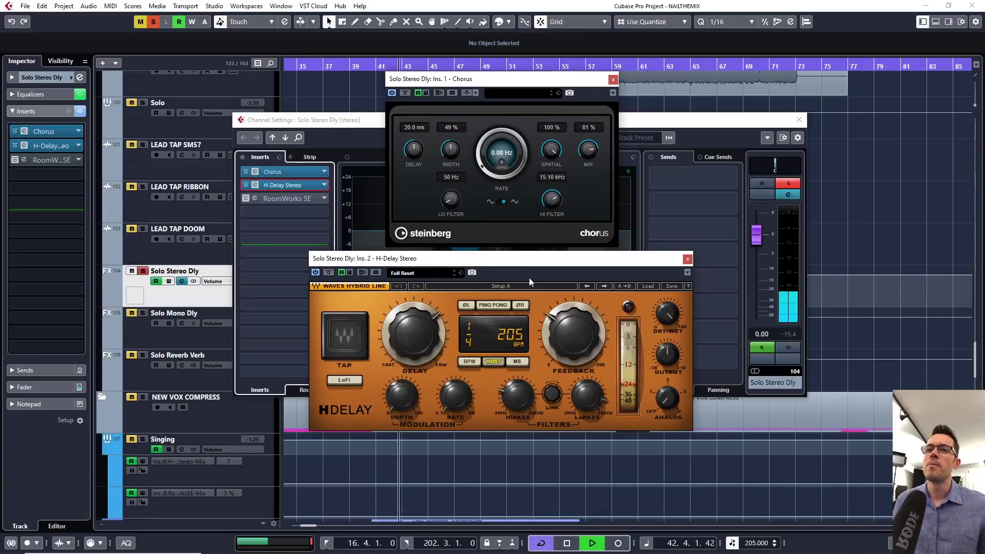
key(space)
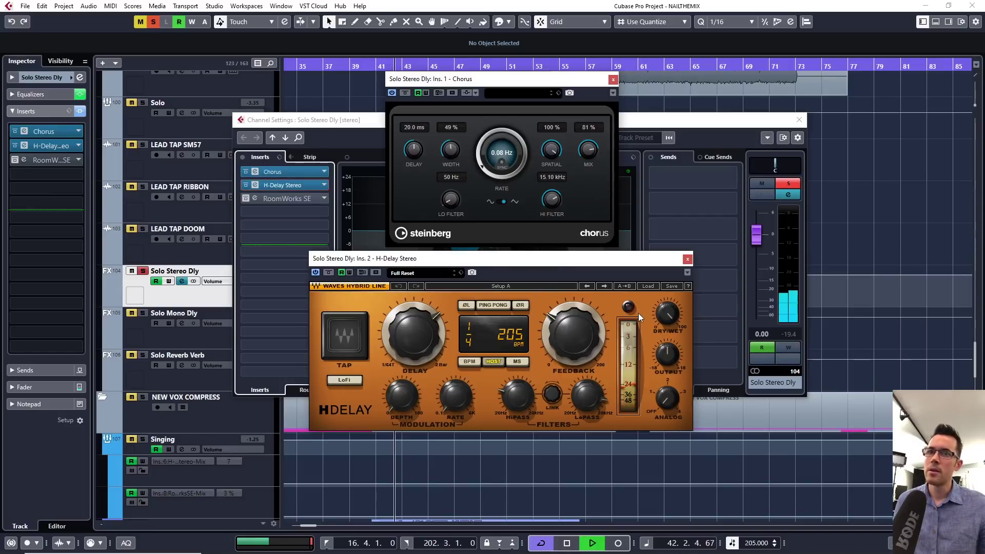
key(space)
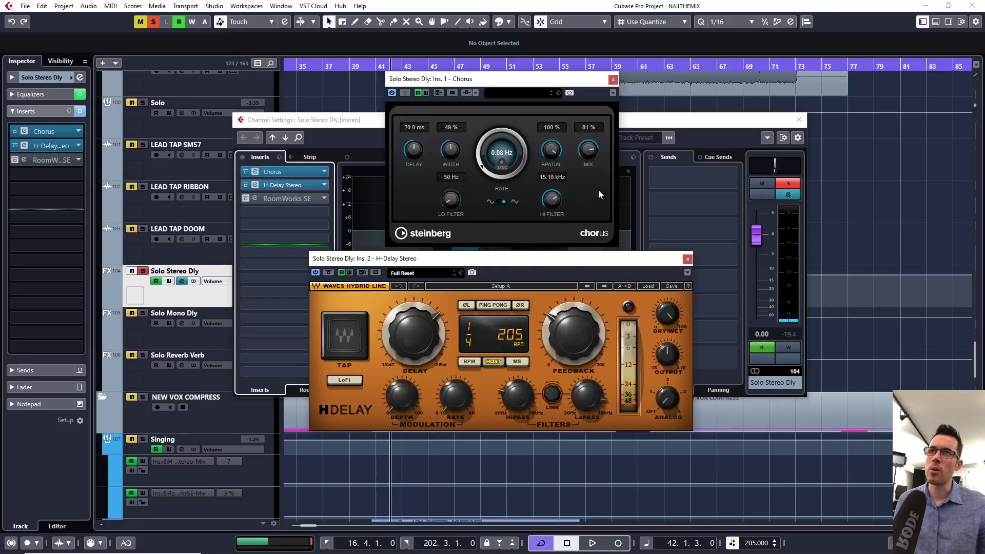
click(613, 79)
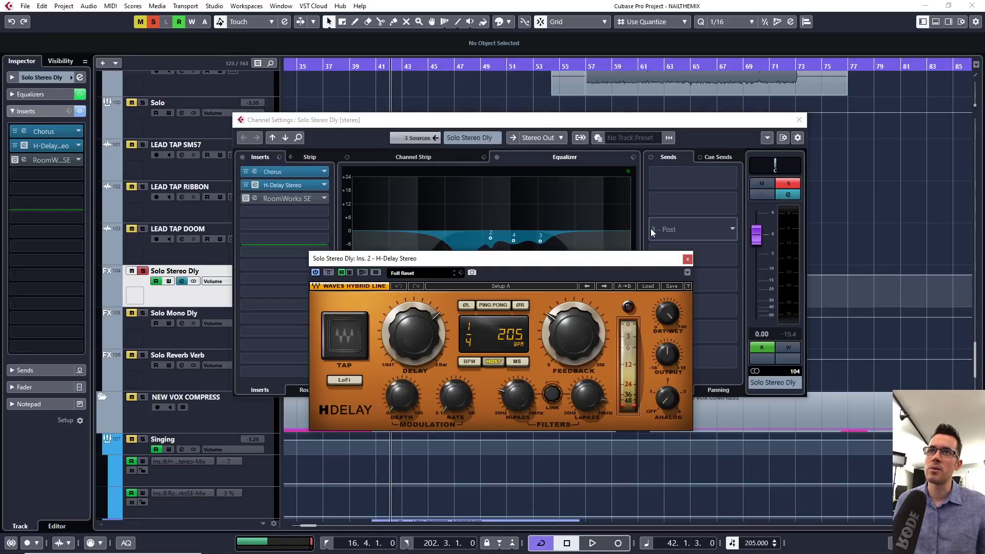
Step: Close H-Delay, compare the channel EQ bypassed and active, then unsolo the delay channel
click(688, 260)
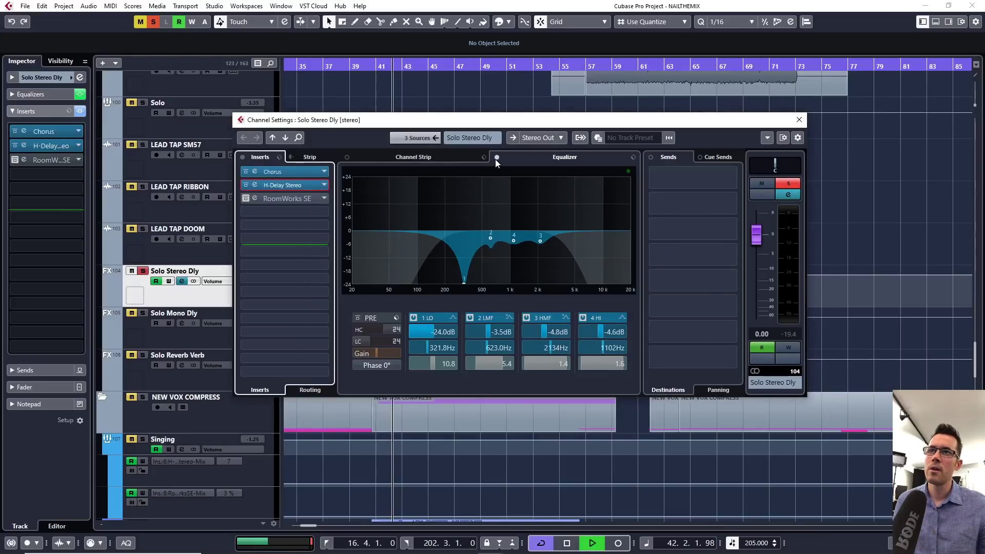
click(496, 158)
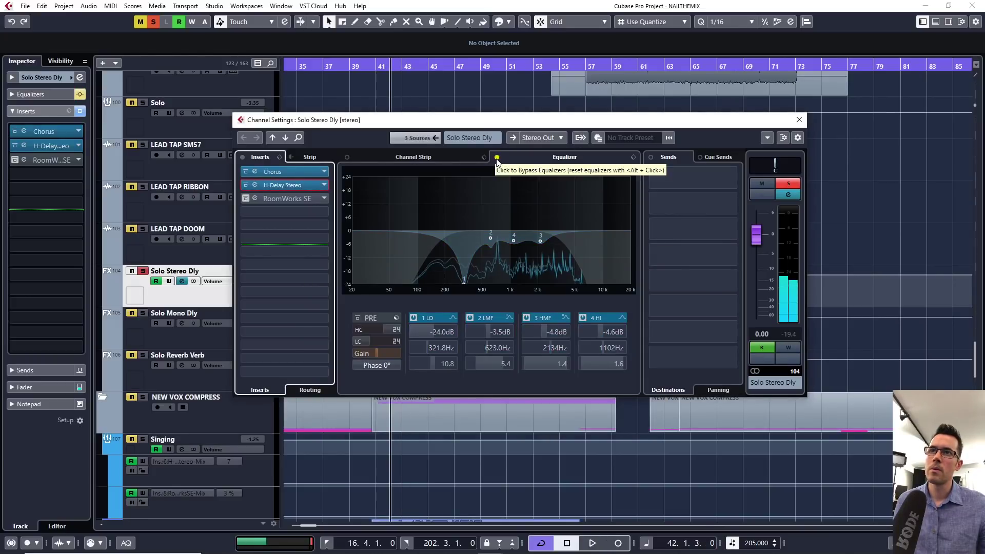
click(497, 159)
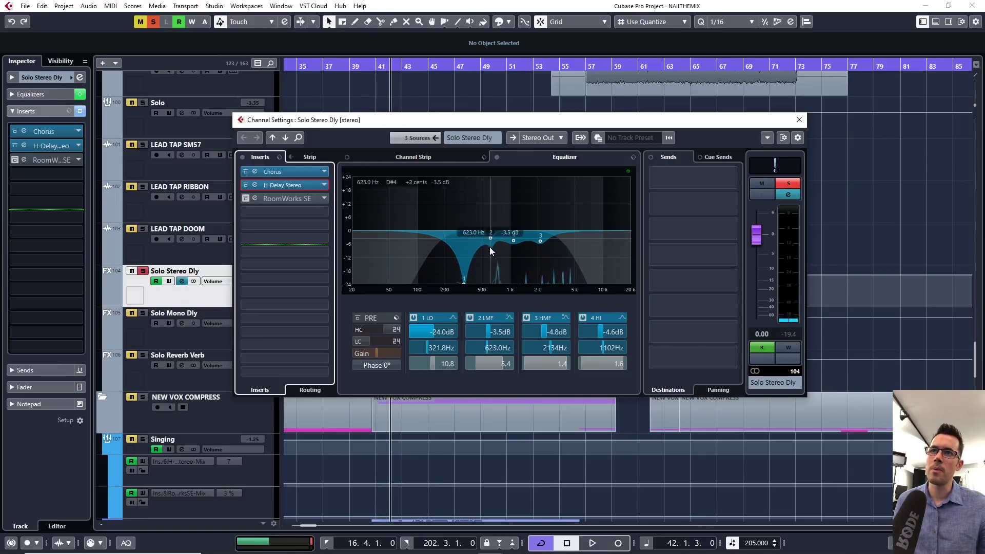
key(space)
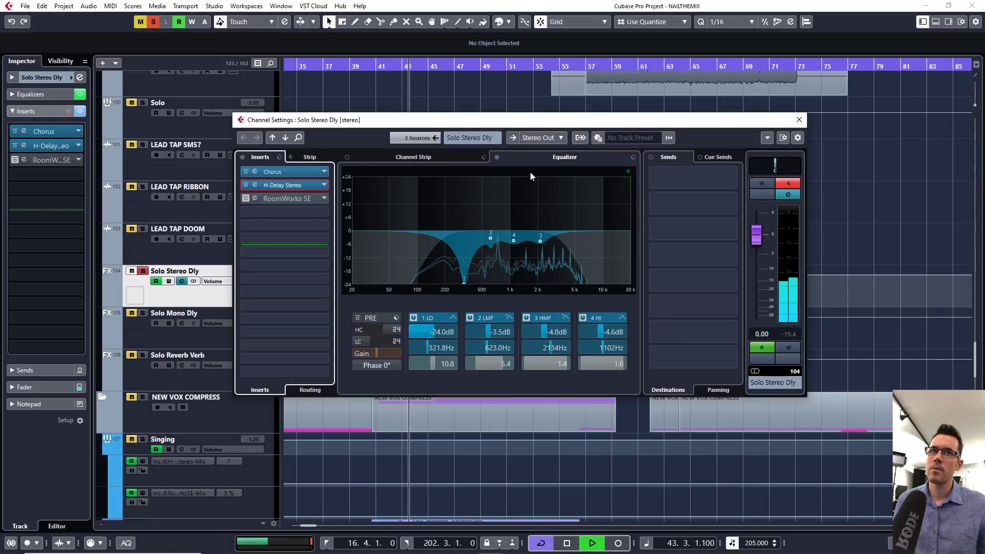
key(space)
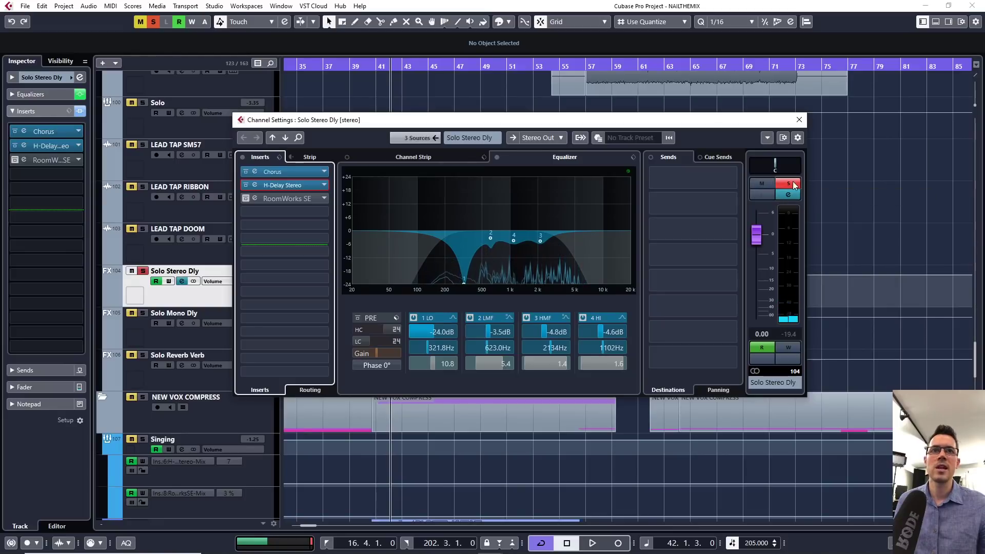
click(794, 186)
Step: Close the delay settings, clear all solos, play the full mix, turn off cycle and set the playhead to bar 97
click(799, 120)
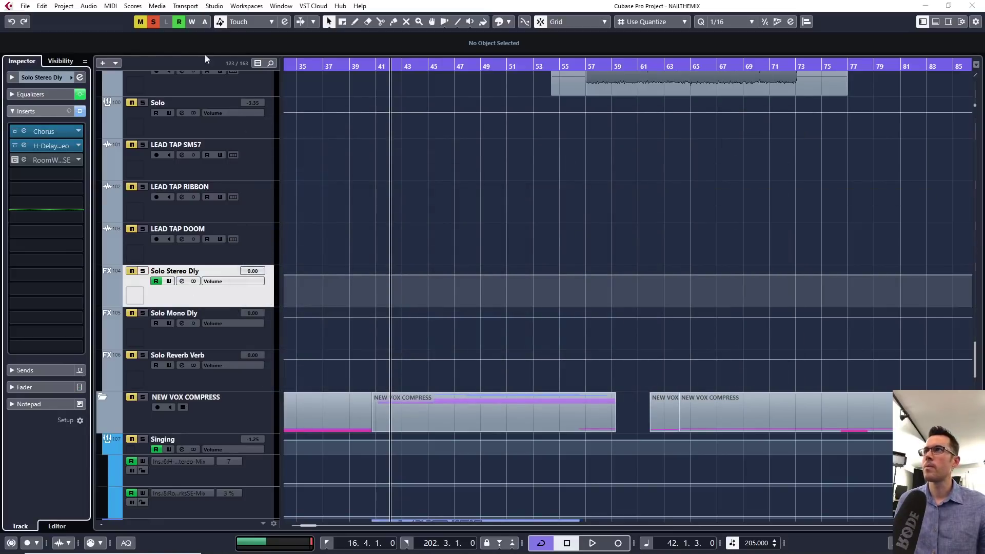
click(156, 21)
key(space)
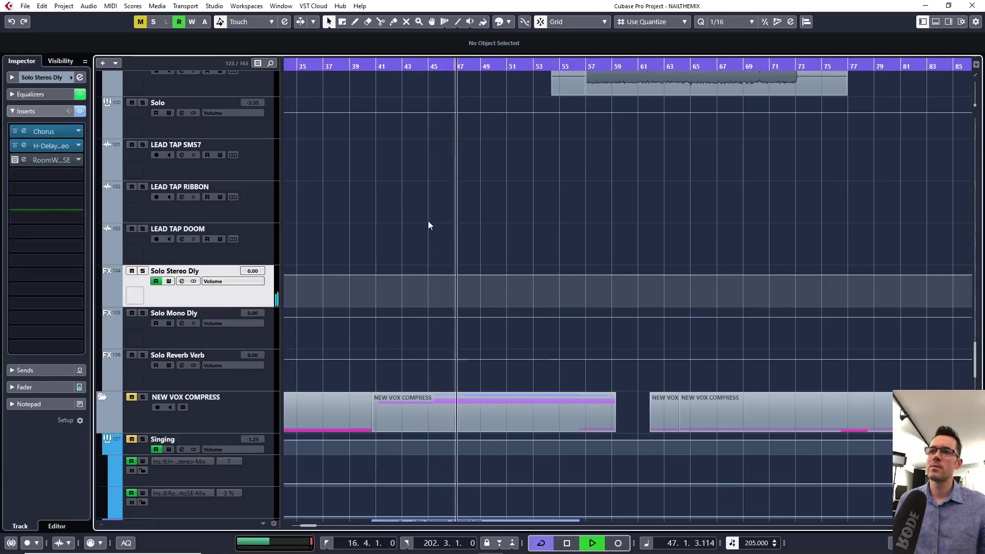
key(g)
key(g)
key(g)
key(space)
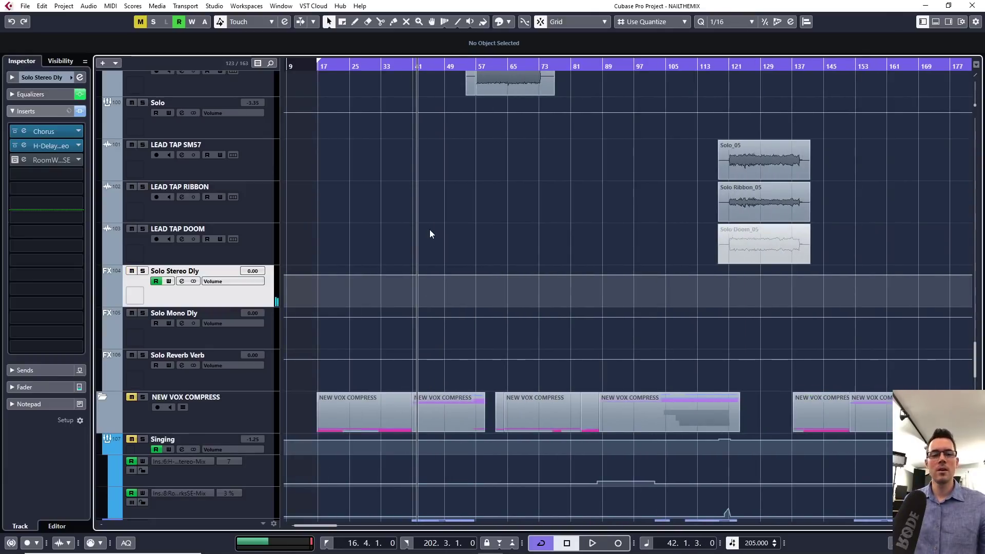
scroll(429, 234, up, 8)
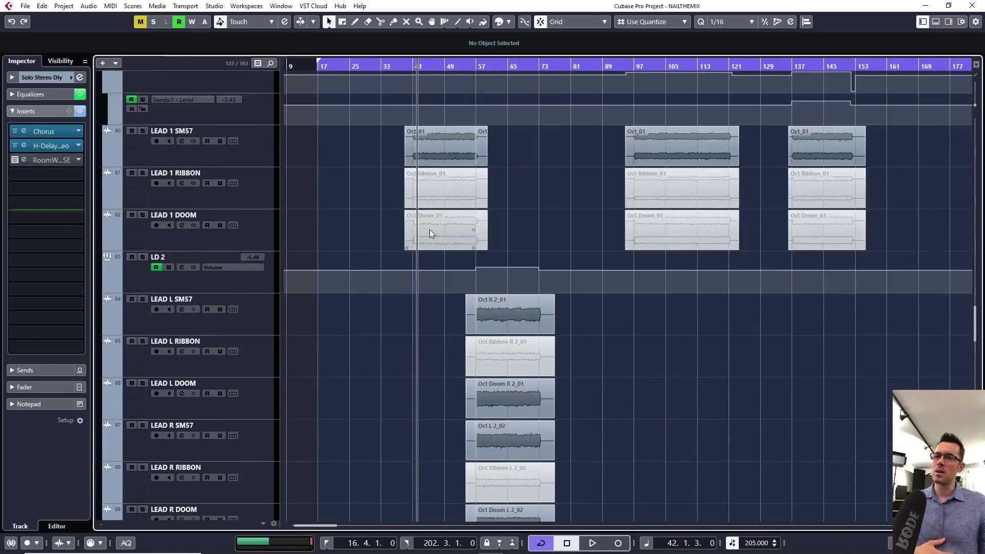
scroll(430, 233, up, 2)
key(g)
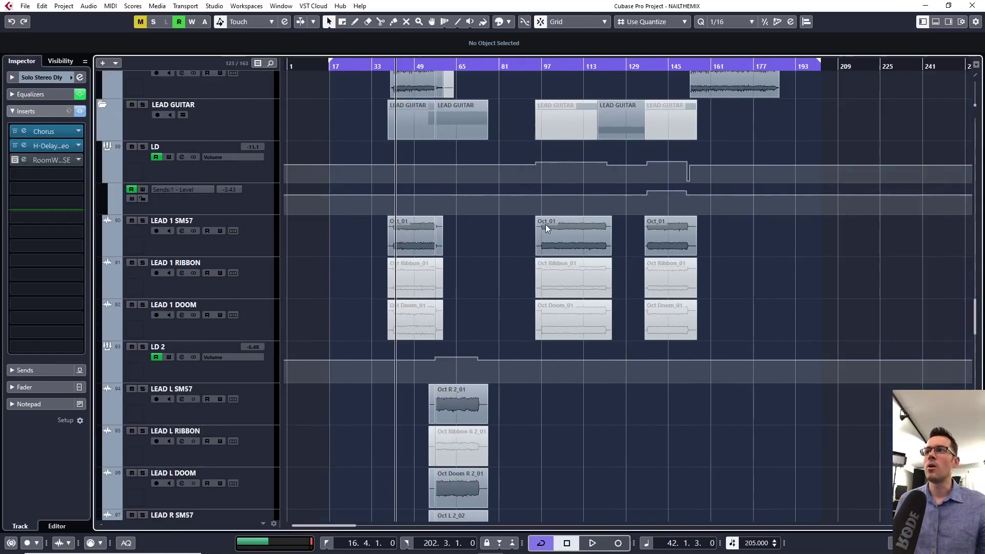
key(KP_Divide)
click(542, 70)
Step: Solo LEAD 1 SM57 and zoom the arrangement around bar 97 to listen
click(132, 236)
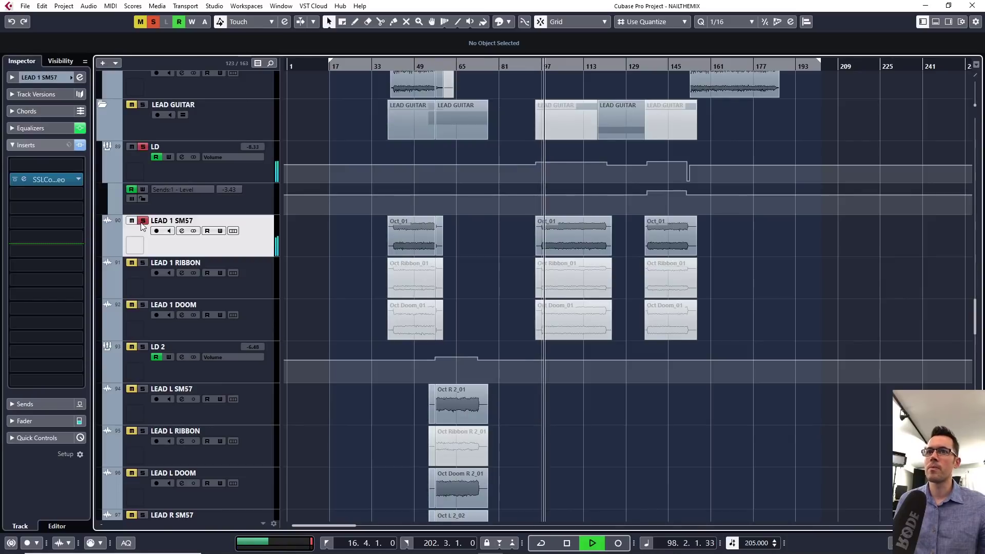
key(s)
key(space)
key(h)
key(h)
key(h)
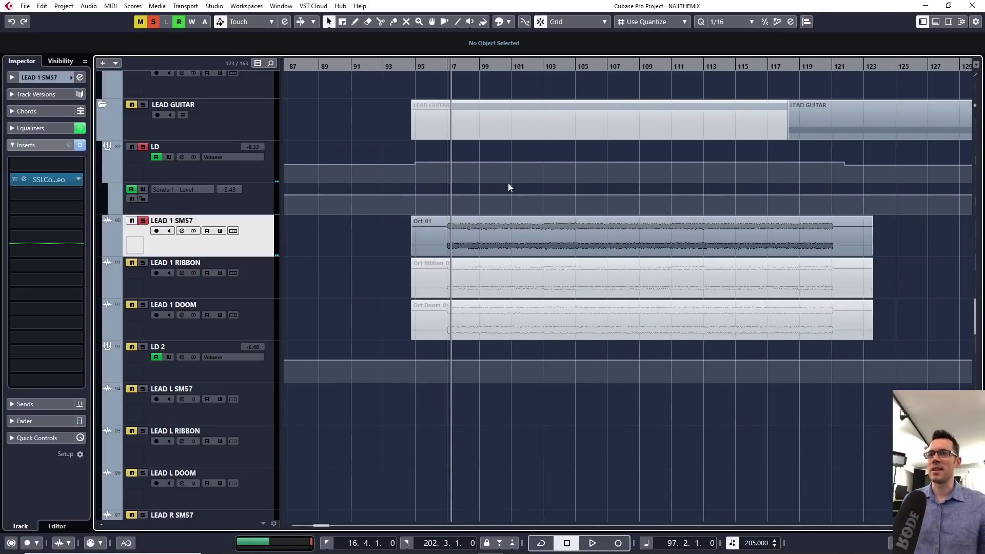
drag(451, 64, 492, 119)
key(g)
key(g)
key(g)
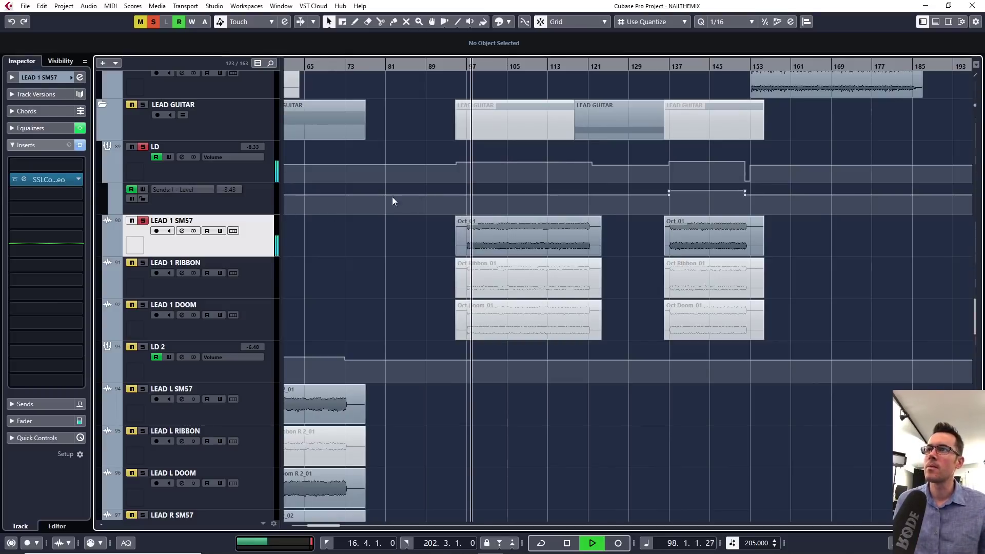
key(space)
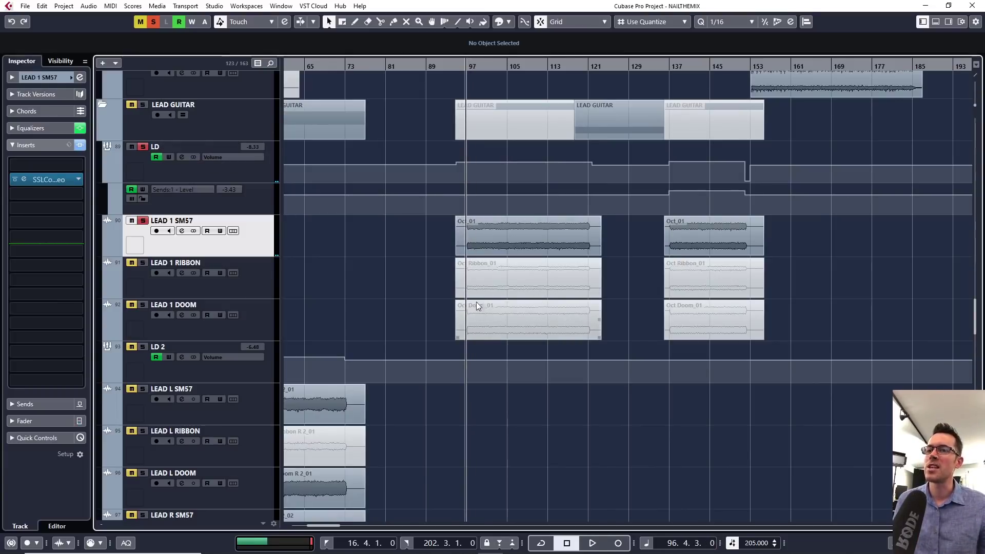
Step: Clear the solos and hear LEAD 1 SM57 in the full mix, scrolling to the LEAD L/R tracks
click(145, 145)
key(space)
scroll(553, 244, down, 5)
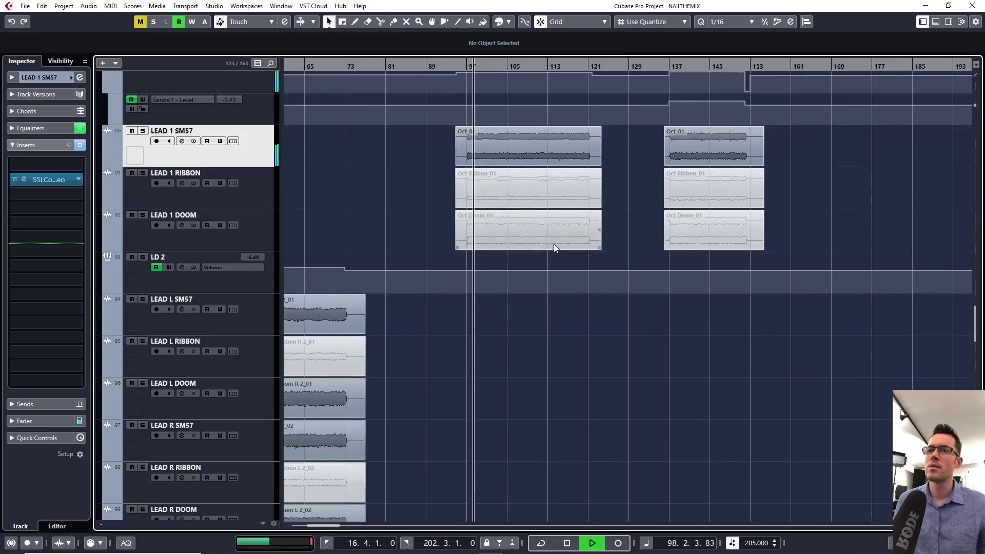
ctrl+scroll(555, 250, down, 2)
ctrl+scroll(555, 251, down, 2)
scroll(555, 250, up, 5)
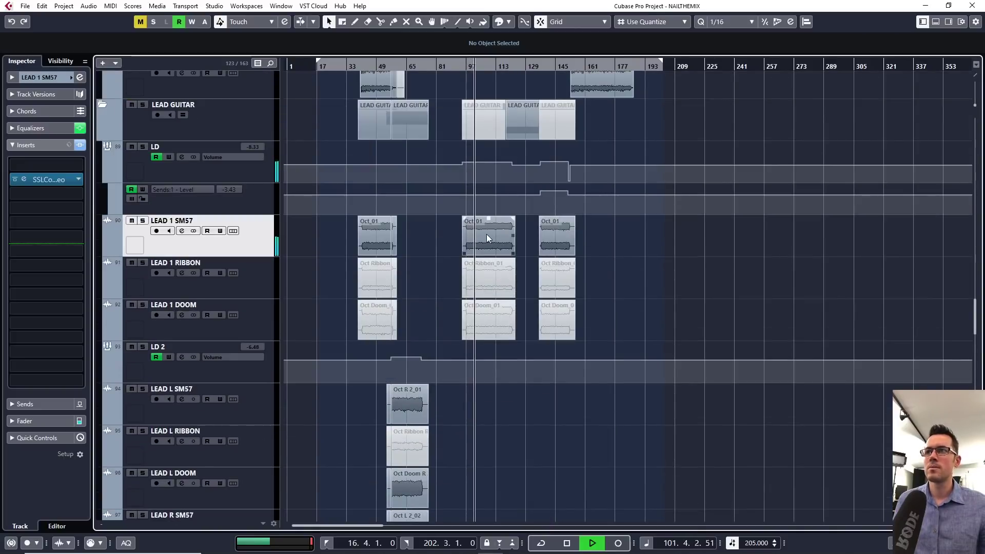
key(space)
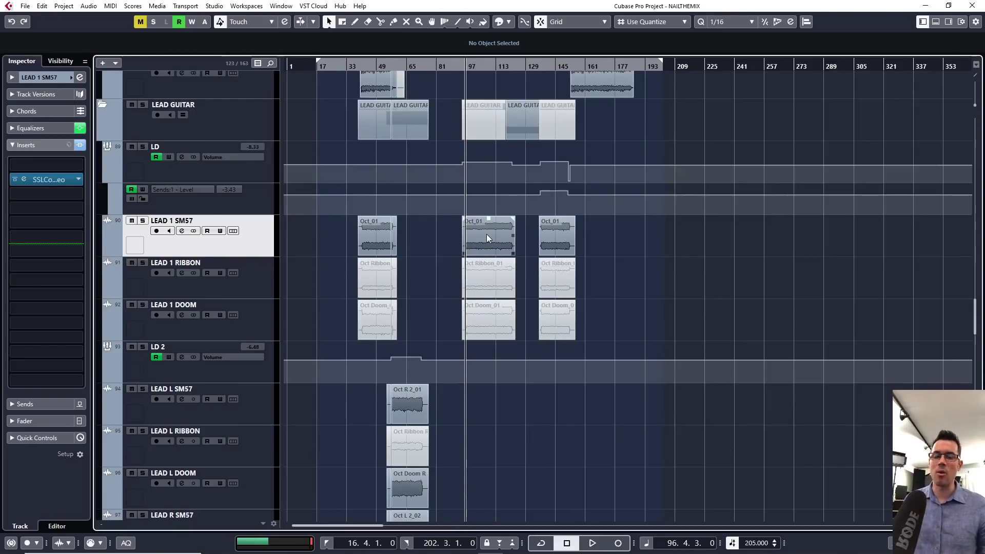
scroll(411, 266, down, 4)
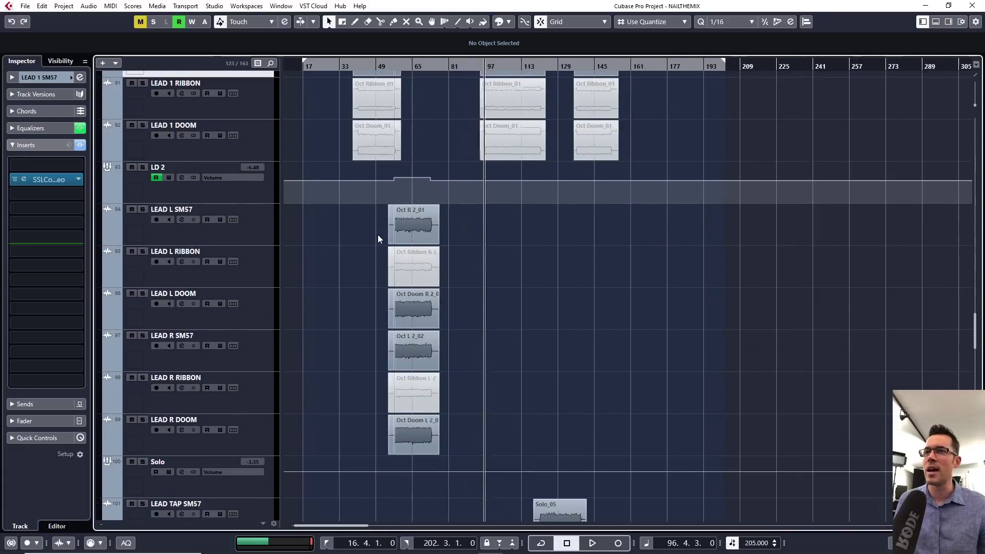
Step: Solo the LD 2 track and audition it from bar 57
key(h)
key(h)
key(h)
click(426, 68)
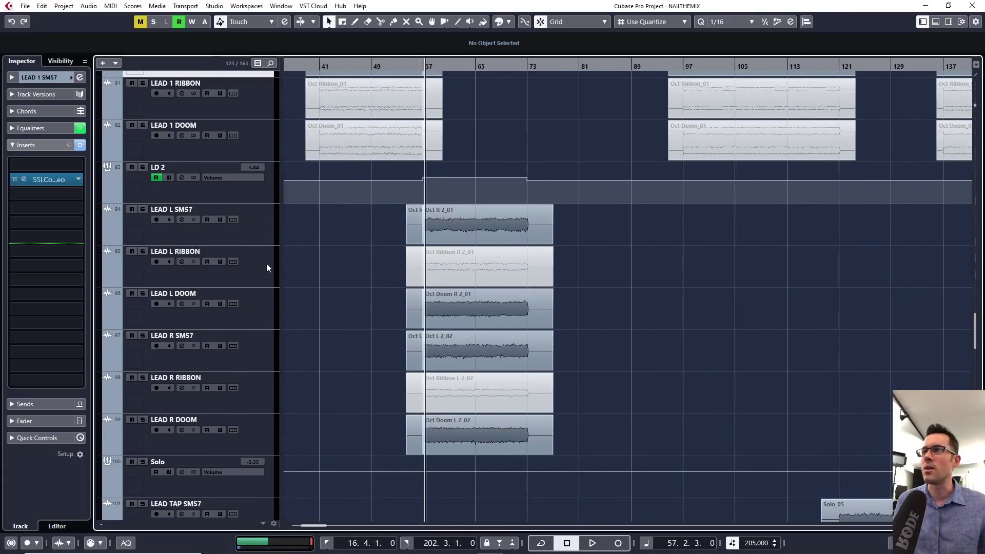
click(143, 170)
key(space)
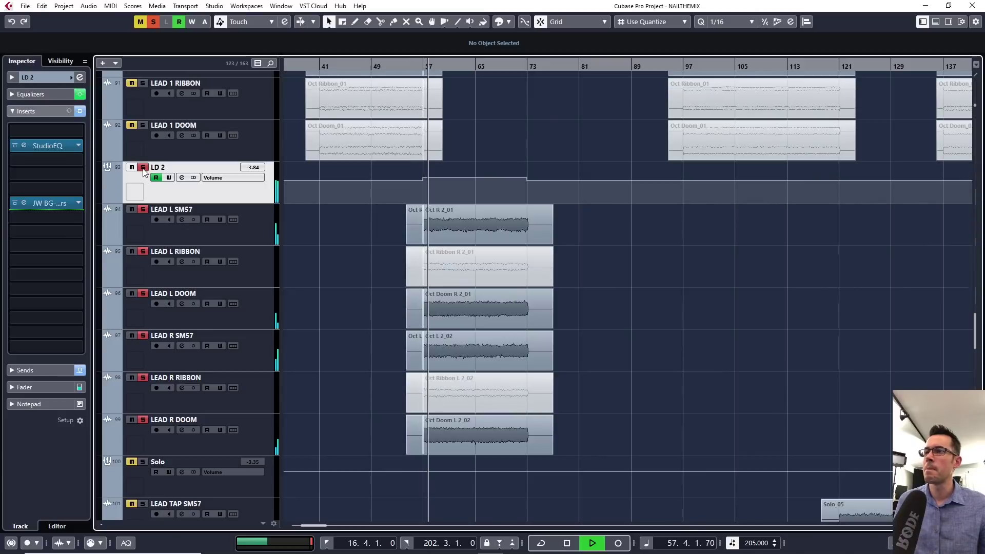
key(space)
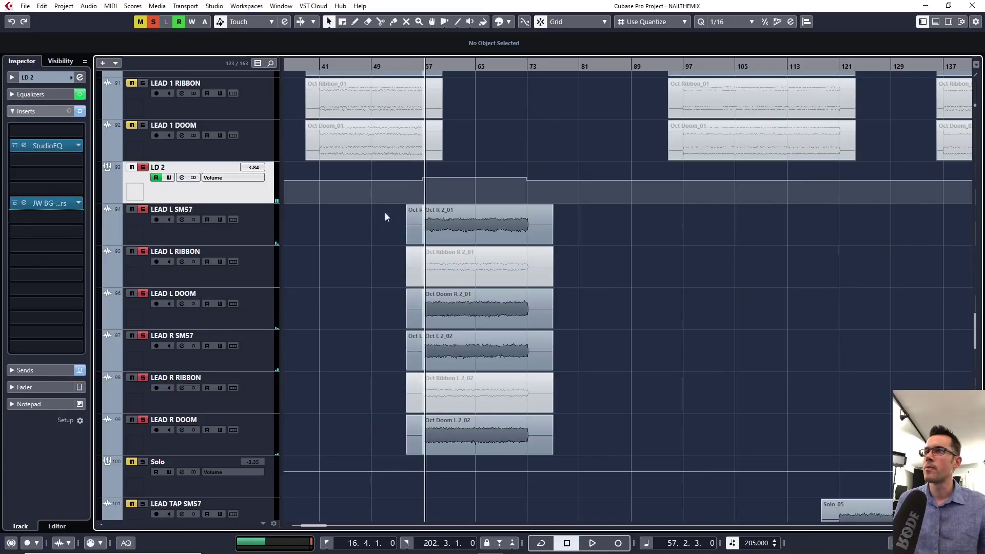
scroll(432, 214, down, 10)
scroll(414, 199, up, 4)
key(space)
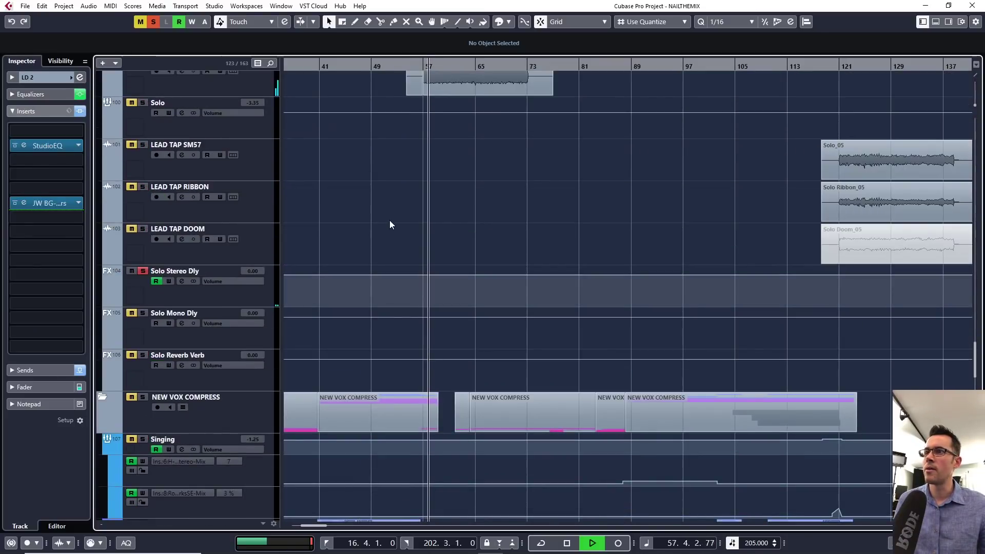
key(space)
scroll(390, 220, up, 5)
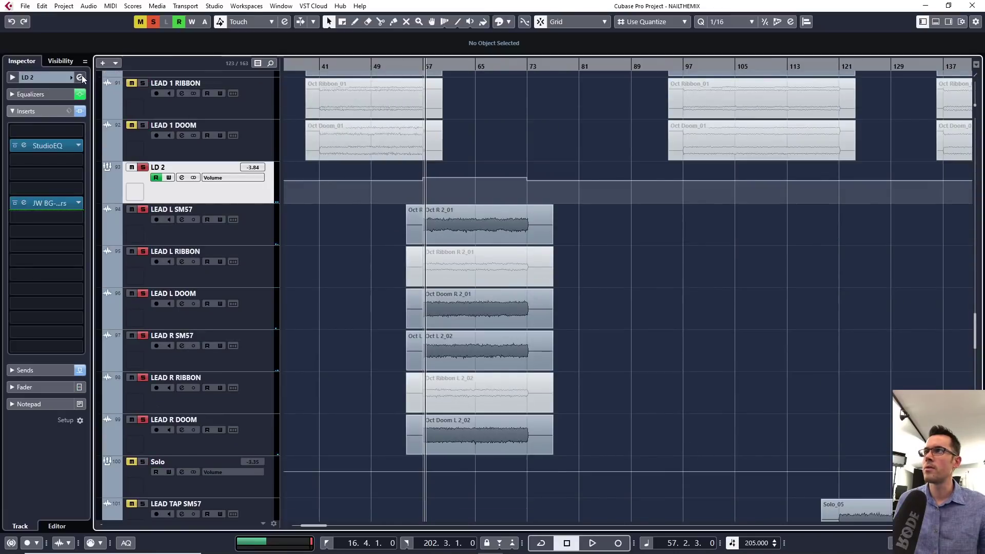
Step: Compare LD 2's StudioEQ insert against bypass during playback, leaving it active
click(80, 77)
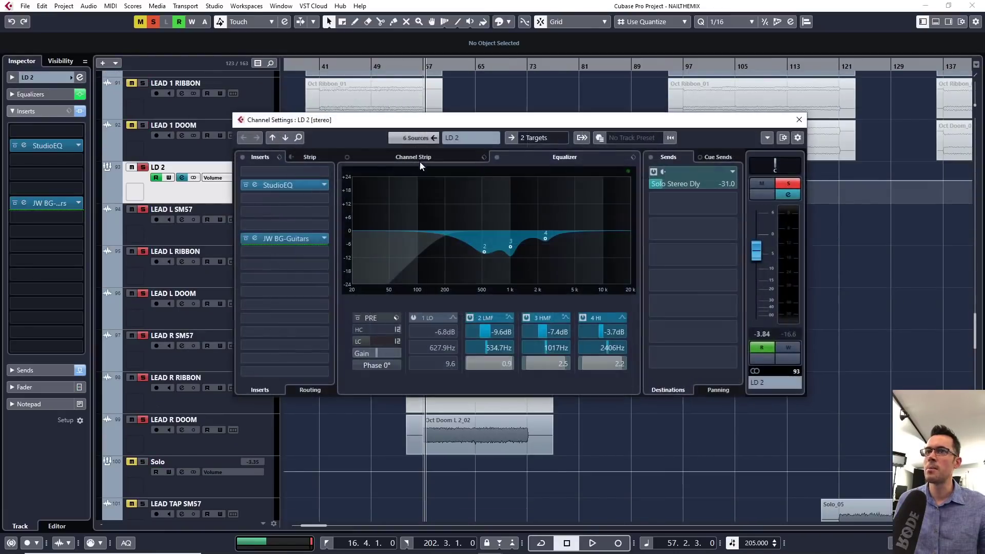
click(288, 183)
key(space)
click(306, 153)
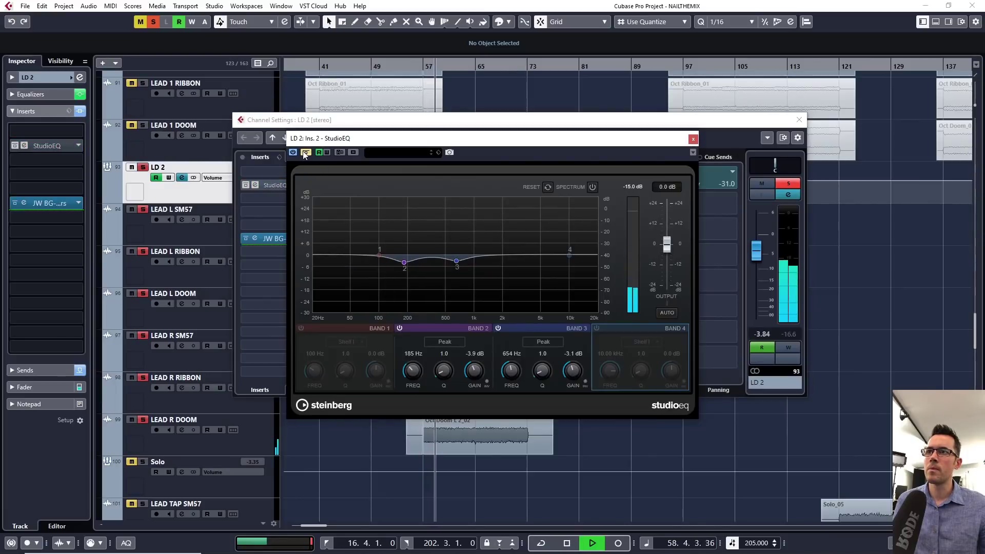
click(306, 152)
key(space)
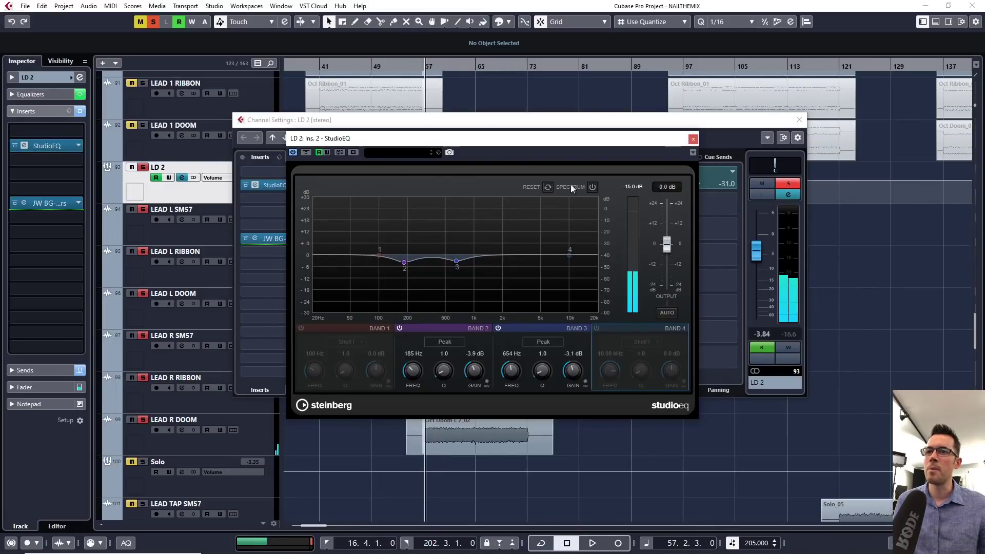
click(693, 138)
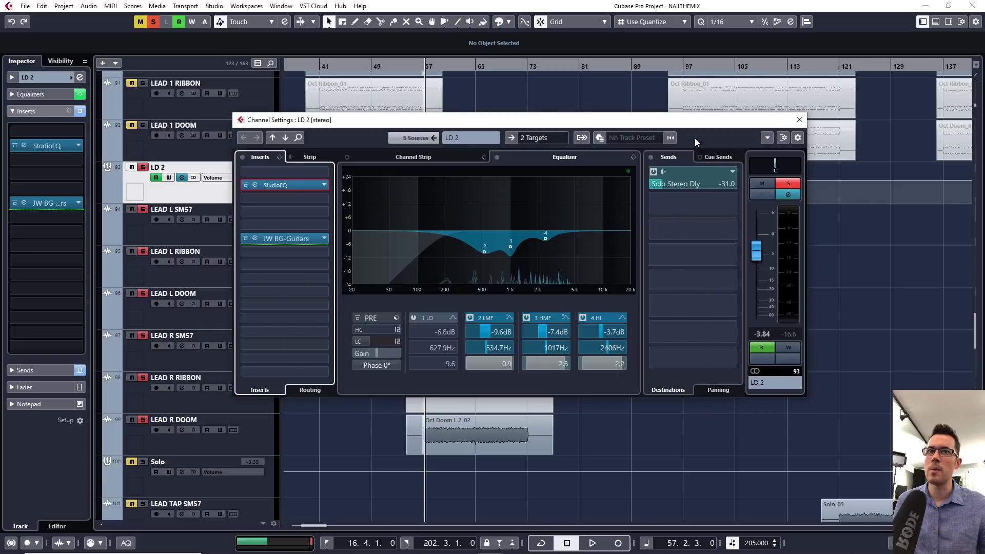
Step: A/B the LD 2 channel equalizer during playback twice, leaving it enabled
key(space)
click(497, 157)
click(497, 157)
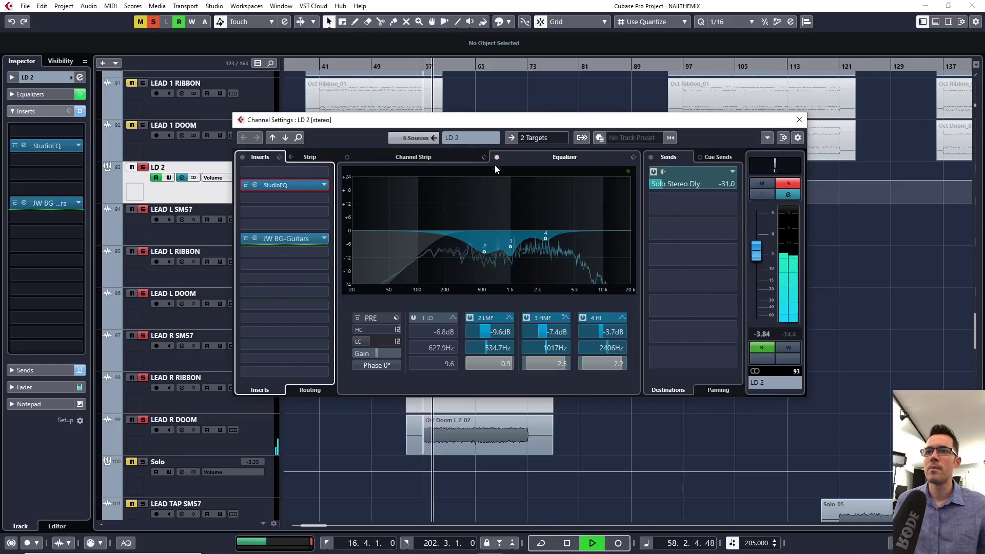
key(space)
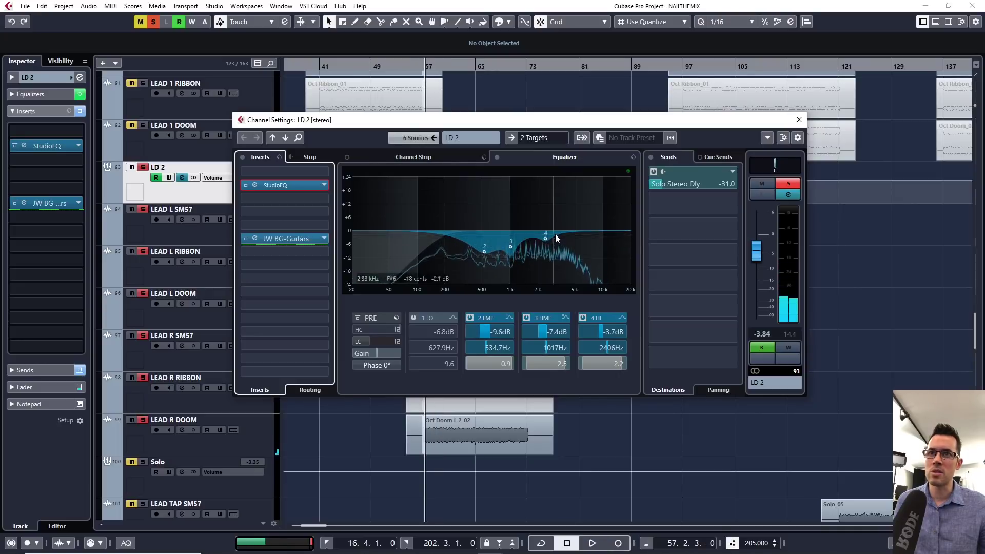
key(space)
click(496, 158)
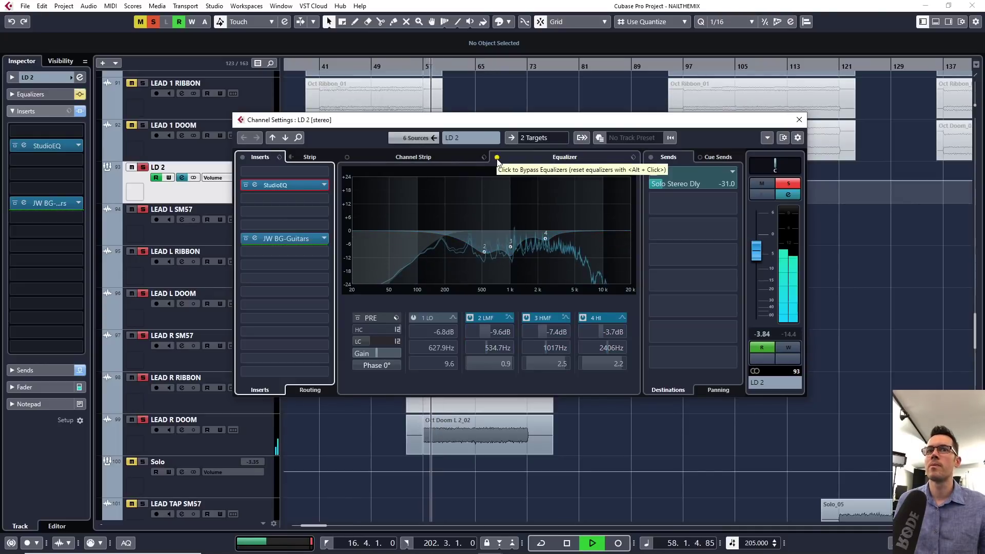
click(497, 158)
key(space)
Step: Unsolo LD 2 and audition its JW BG-Guitars insert, then close that editor
click(796, 183)
key(space)
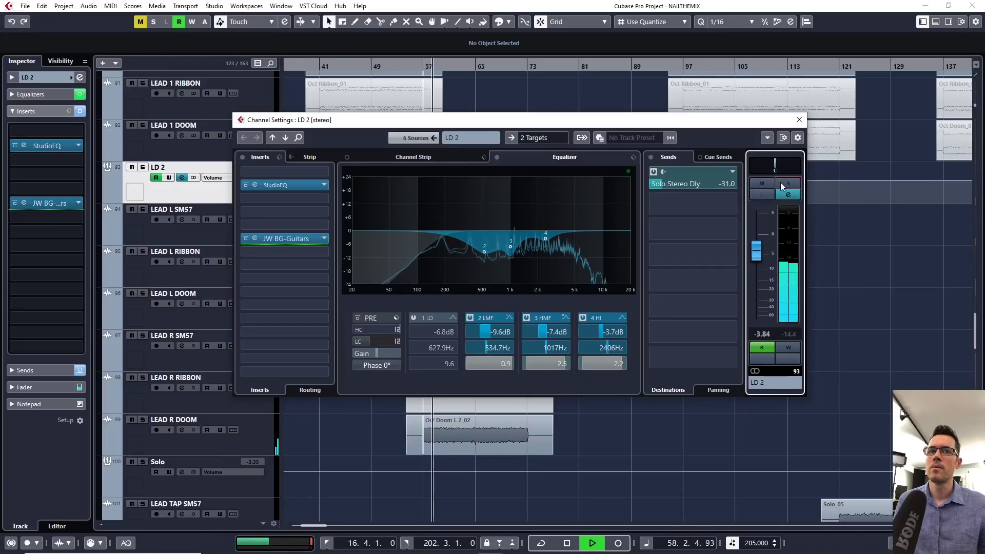
key(space)
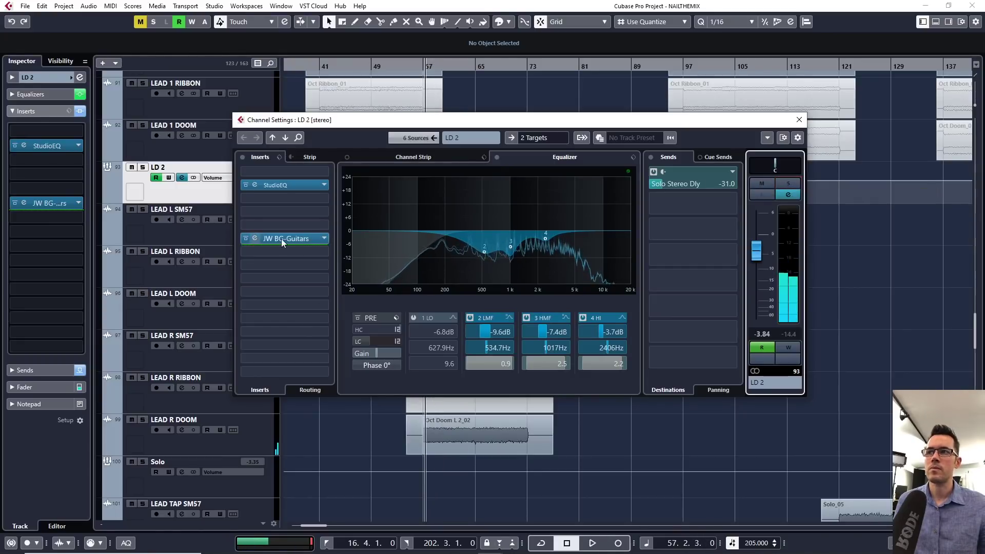
click(282, 238)
key(space)
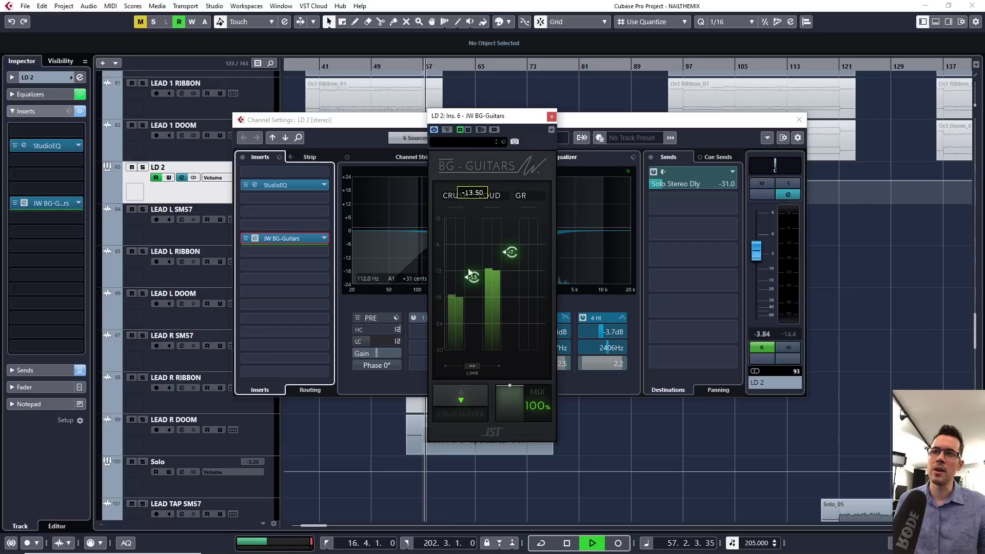
mouse_move(507, 220)
key(space)
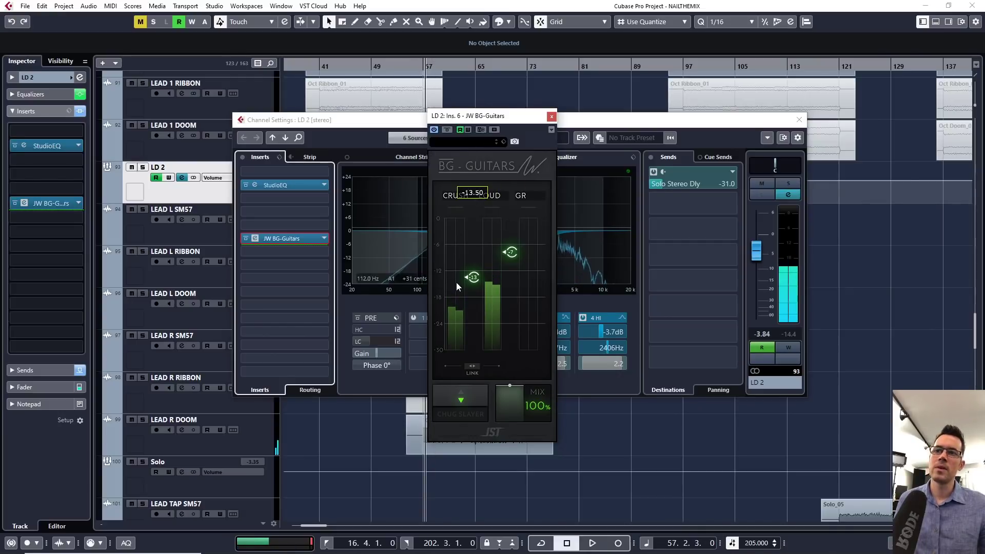
click(551, 118)
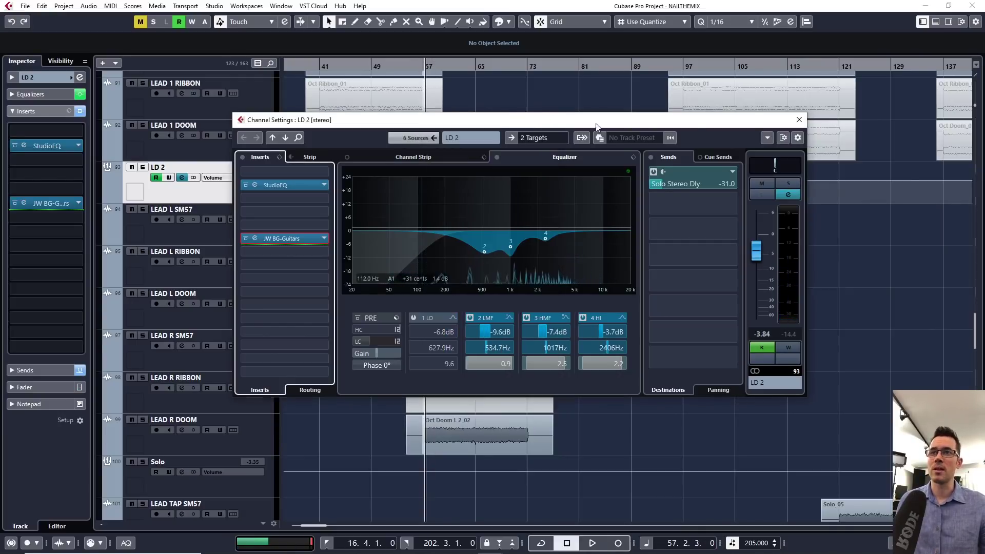
Step: Close LD 2's channel settings and unmute the LD 2 lead guitar tracks
click(799, 120)
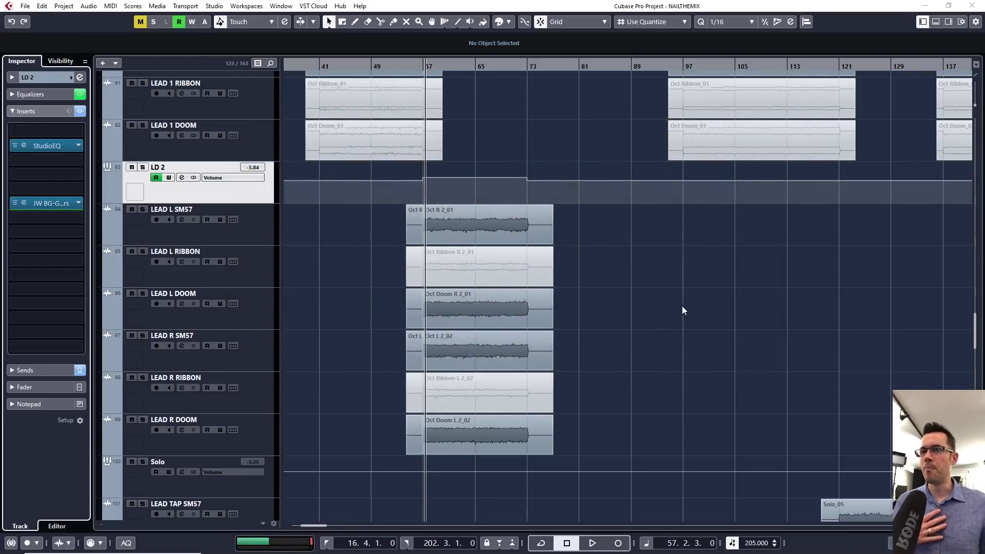
scroll(607, 267, down, 5)
scroll(618, 279, up, 4)
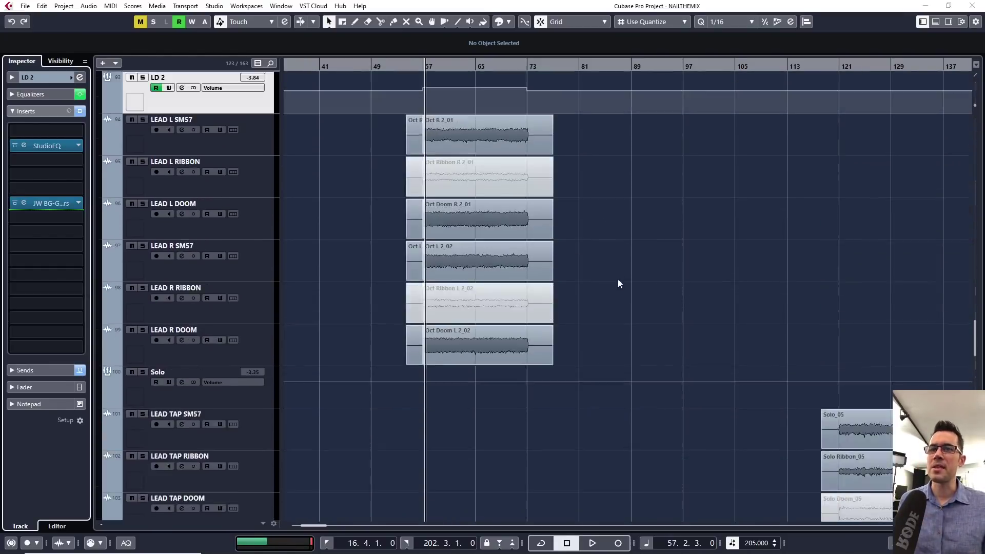
scroll(683, 269, up, 2)
scroll(677, 303, down, 1)
scroll(666, 337, down, 3)
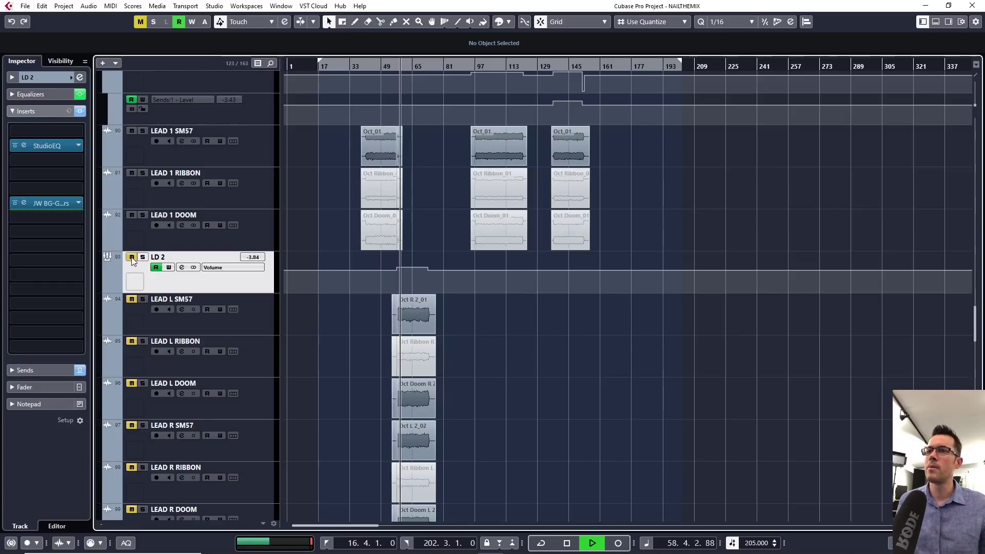
click(132, 257)
Step: Zoom out to show the LEAD TAP tracks and set the playback position near bar 120
scroll(372, 368, up, 1)
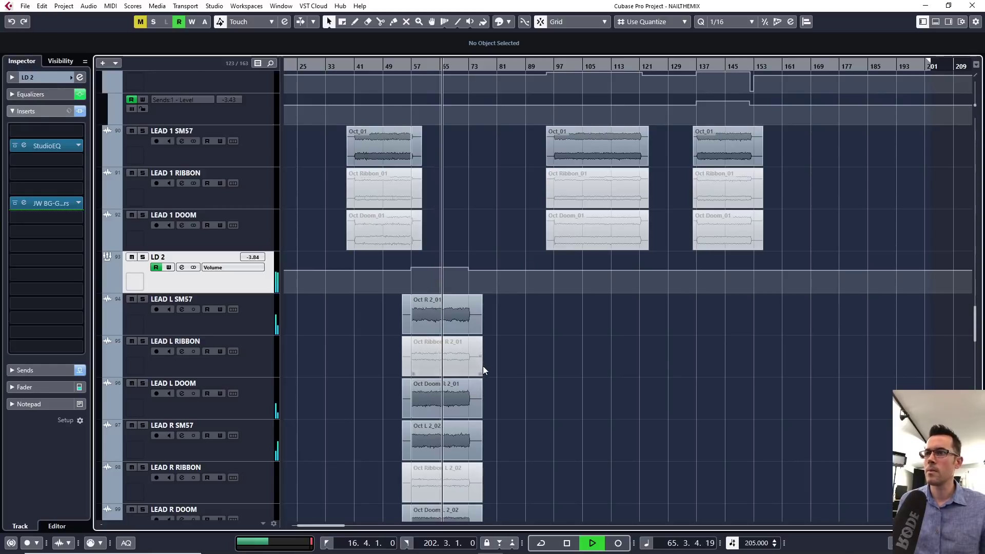
key(space)
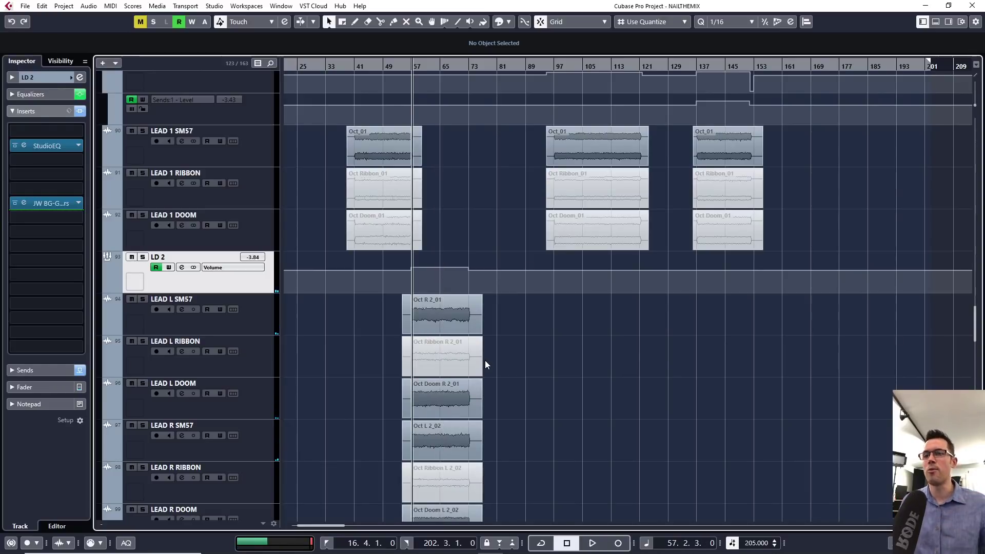
scroll(485, 361, down, 5)
key(g)
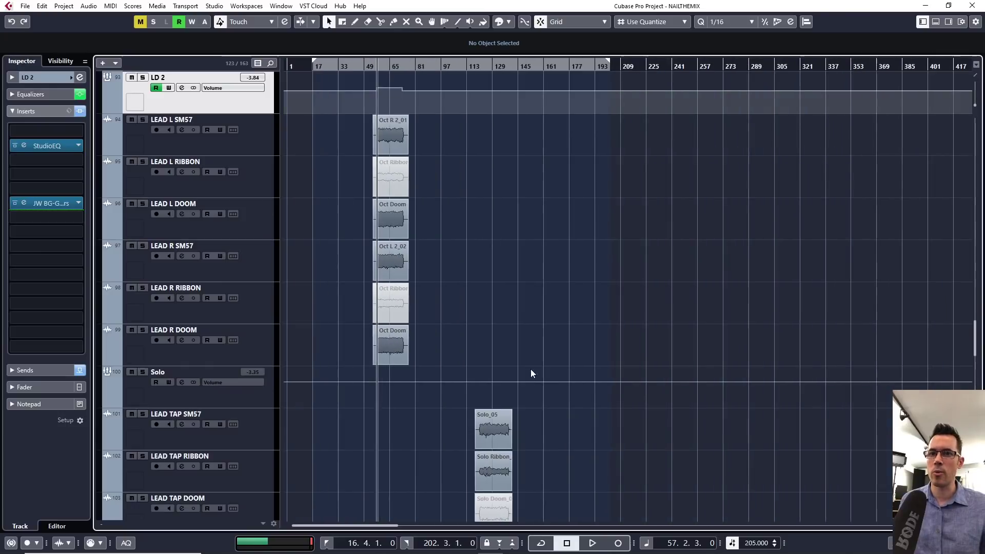
scroll(443, 376, down, 2)
ctrl+scroll(476, 333, up, 3)
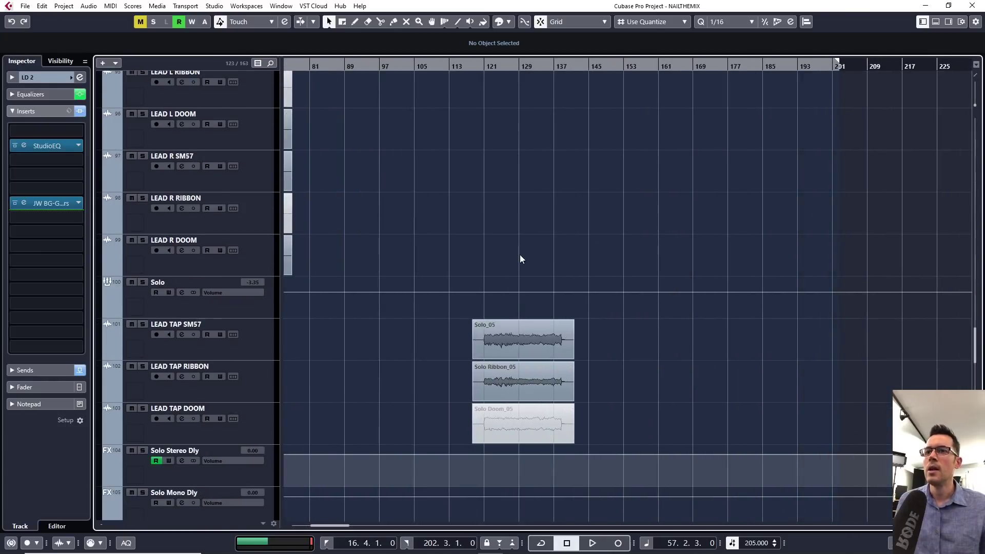
click(483, 73)
ctrl+scroll(493, 78, up, 3)
scroll(562, 206, right, 3)
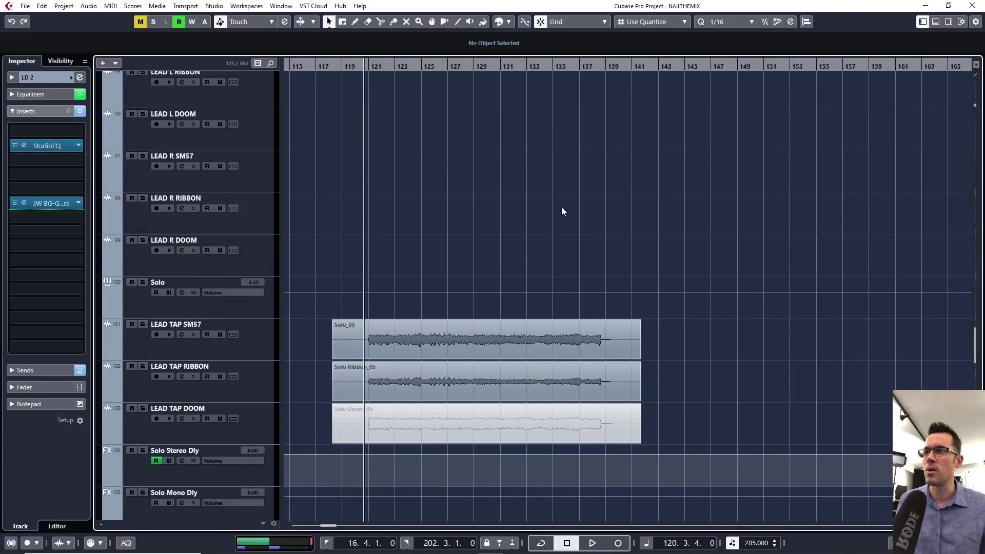
Step: Leave only the LEAD TAP RIBBON track soloed and start playback
click(144, 325)
key(space)
click(143, 366)
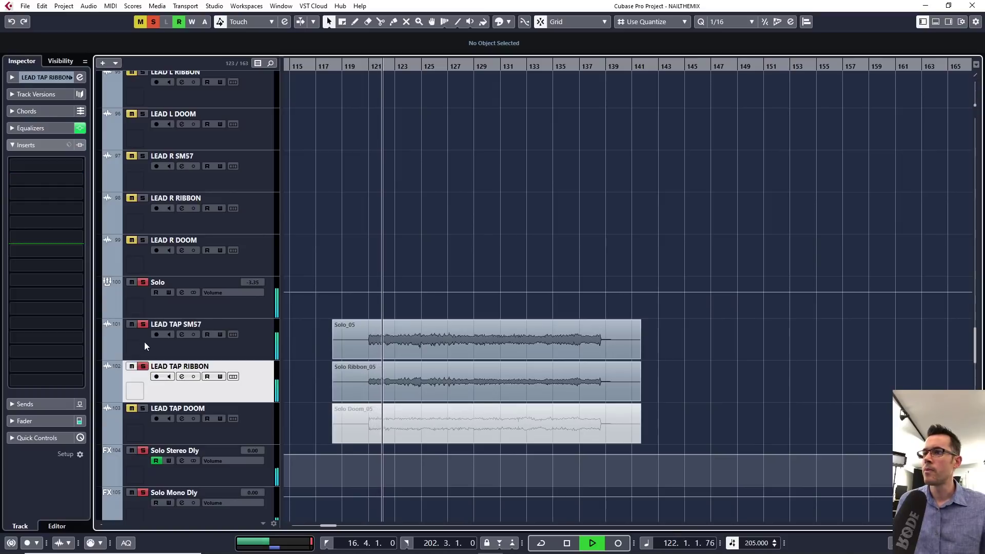
key(space)
click(143, 324)
key(space)
Step: A/B the LEAD TAP RIBBON channel equalizer, leaving it enabled
click(80, 77)
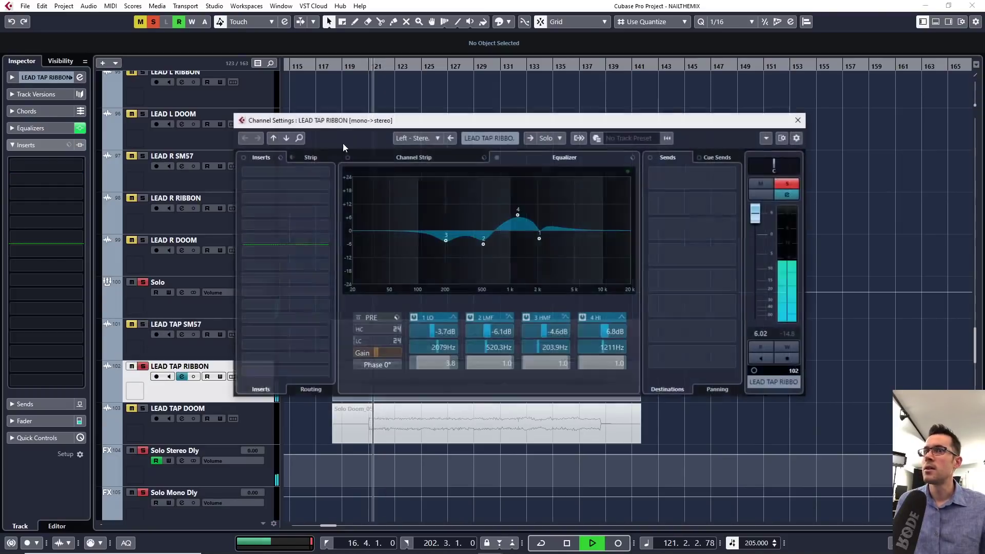
click(497, 157)
click(496, 157)
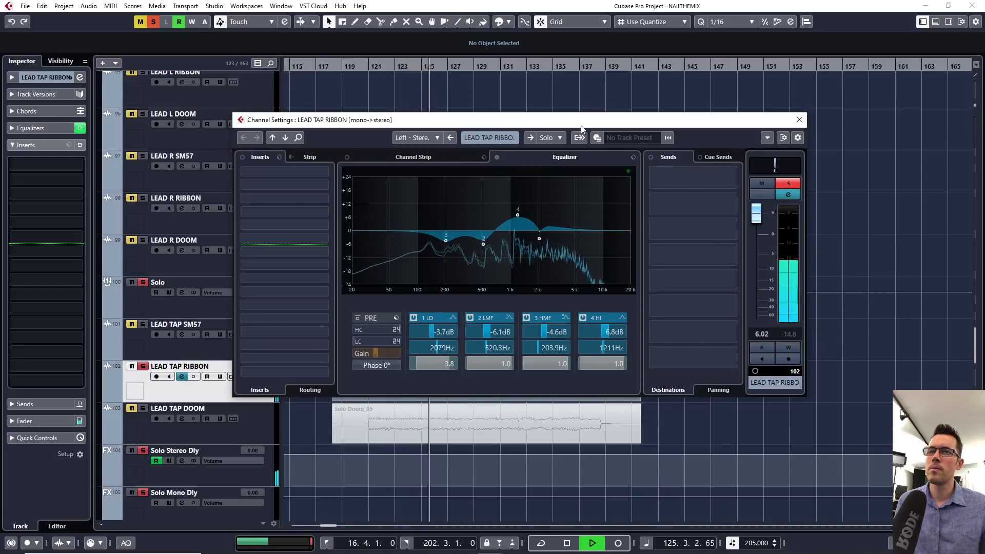
drag(581, 125, 617, 78)
key(space)
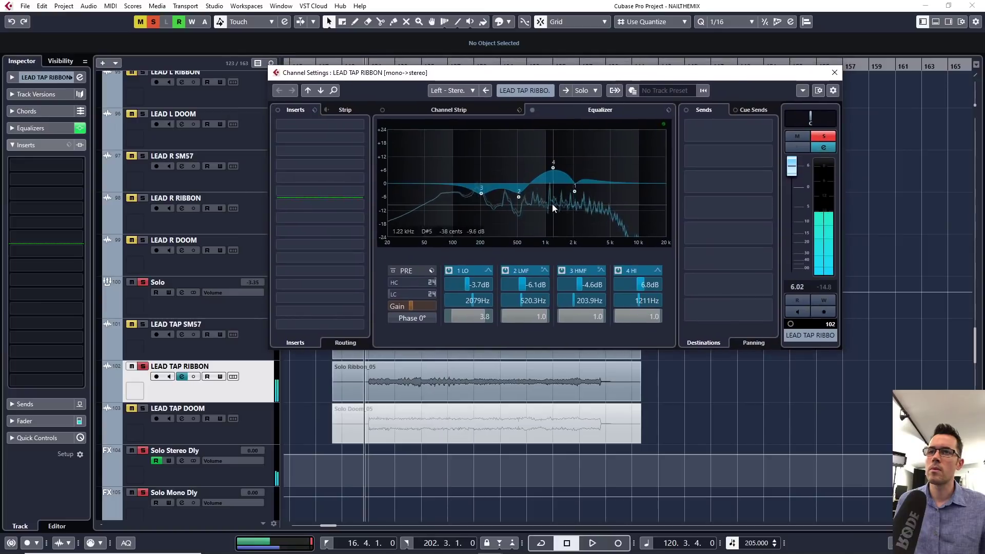
Step: Switch the low, low-mid, high-mid and high EQ bands off, then back on while playing
click(450, 270)
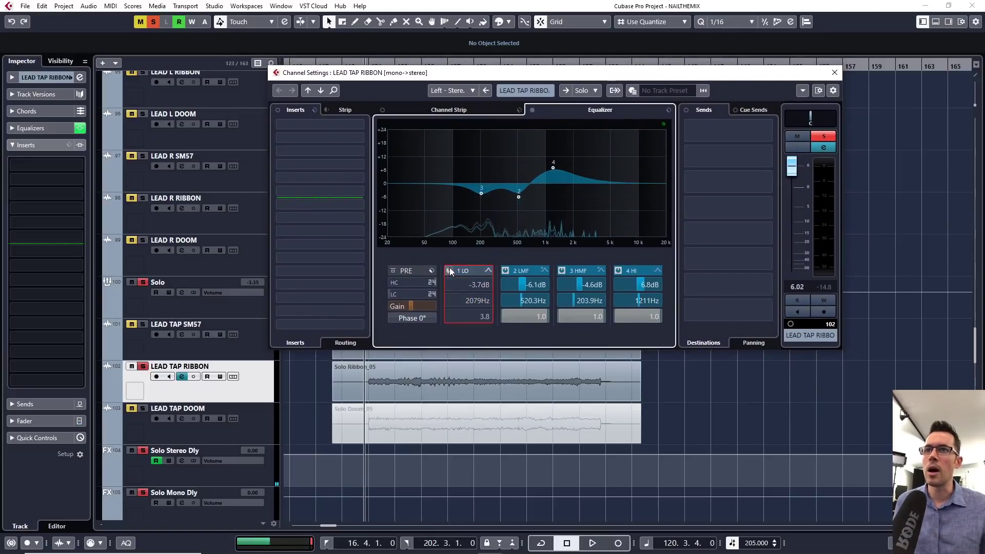
click(506, 270)
click(562, 271)
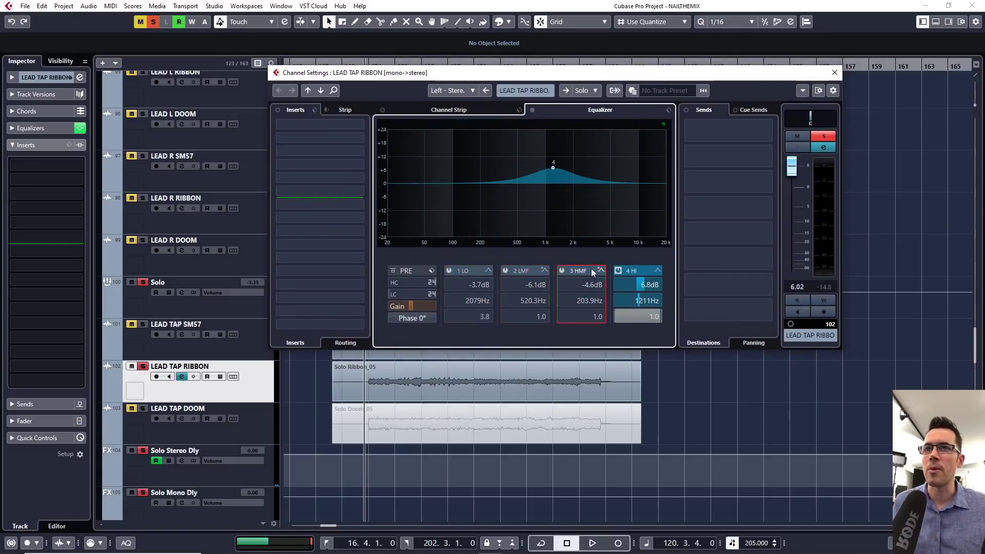
click(619, 270)
key(space)
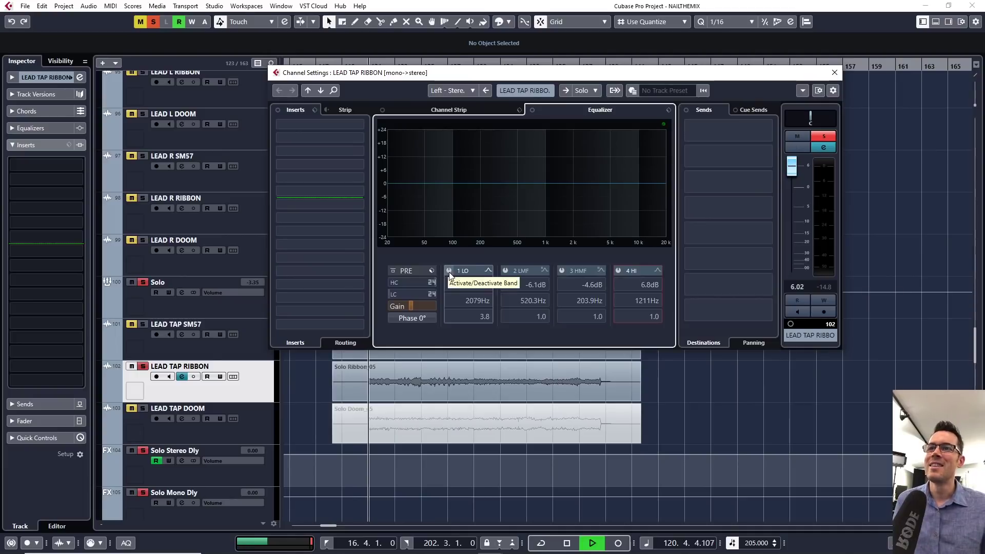
click(450, 270)
click(506, 270)
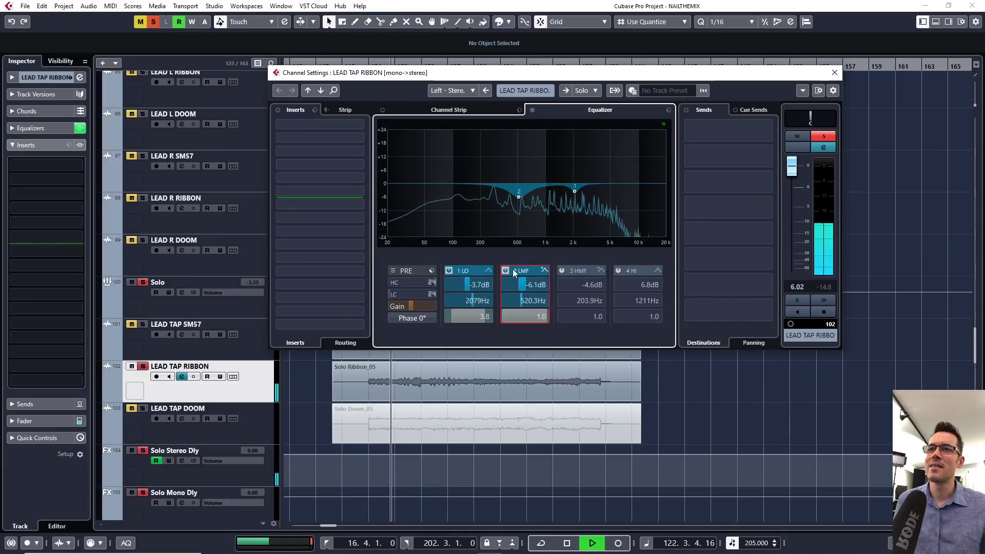
click(561, 270)
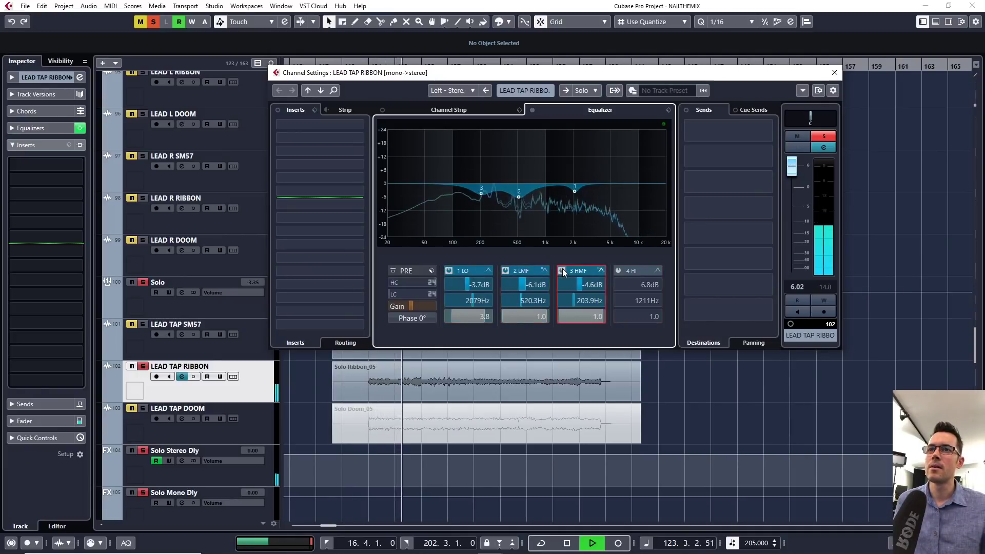
click(619, 271)
key(space)
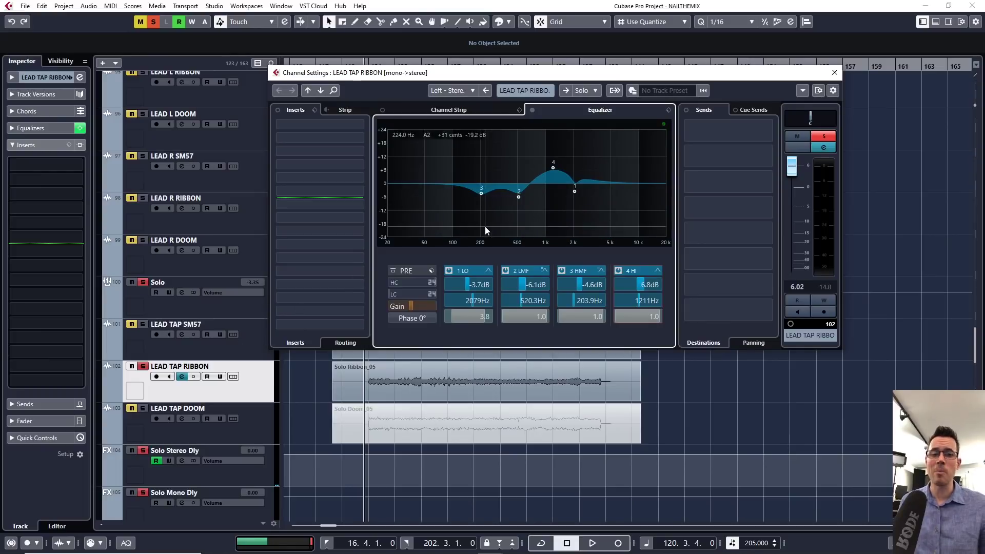
Step: Clear all solos and recheck the high band's 6.8 dB boost, leaving it on
click(152, 23)
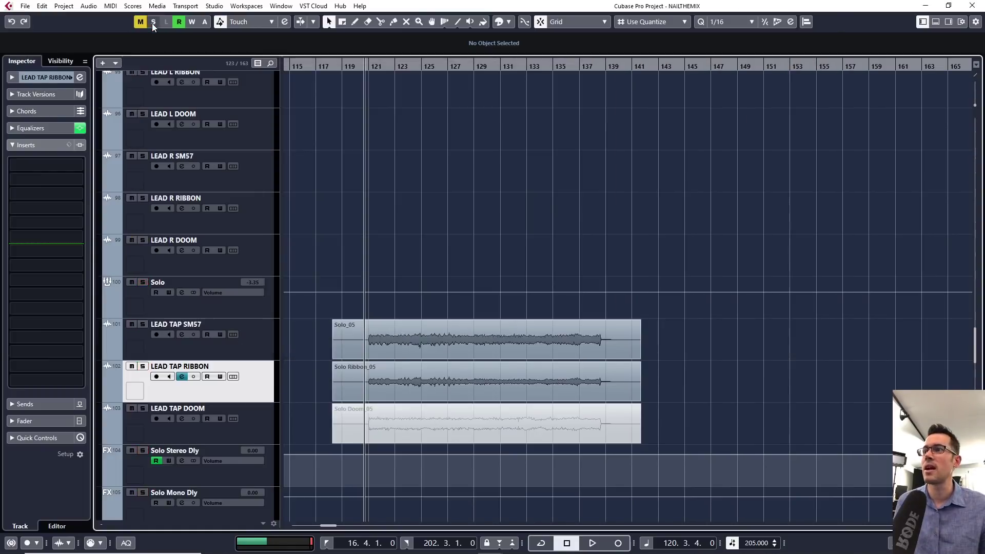
click(187, 377)
click(619, 270)
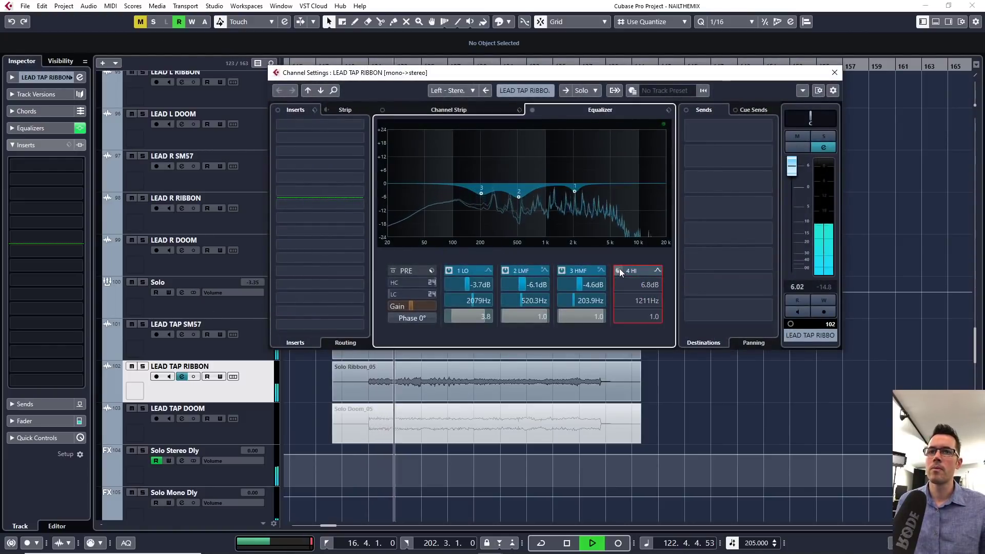
click(619, 270)
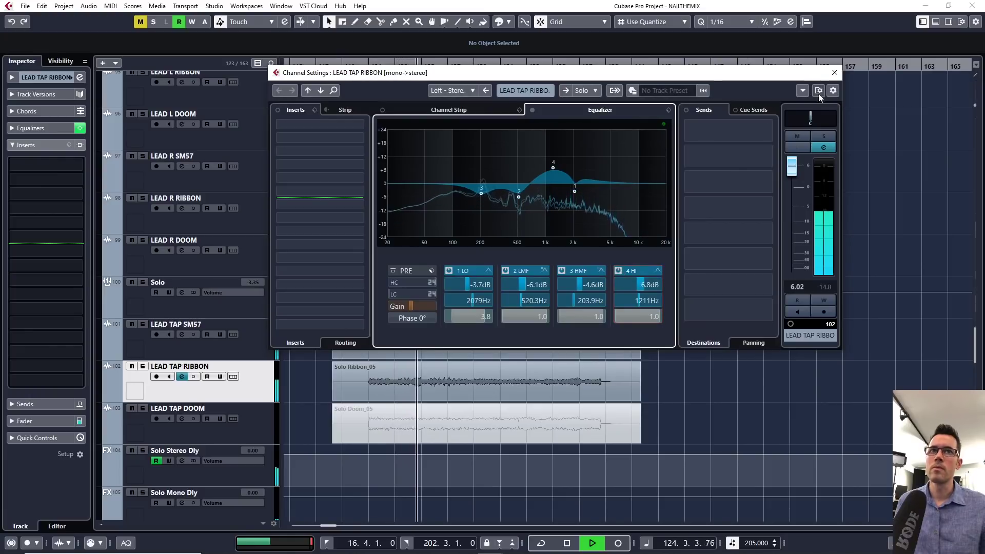
key(space)
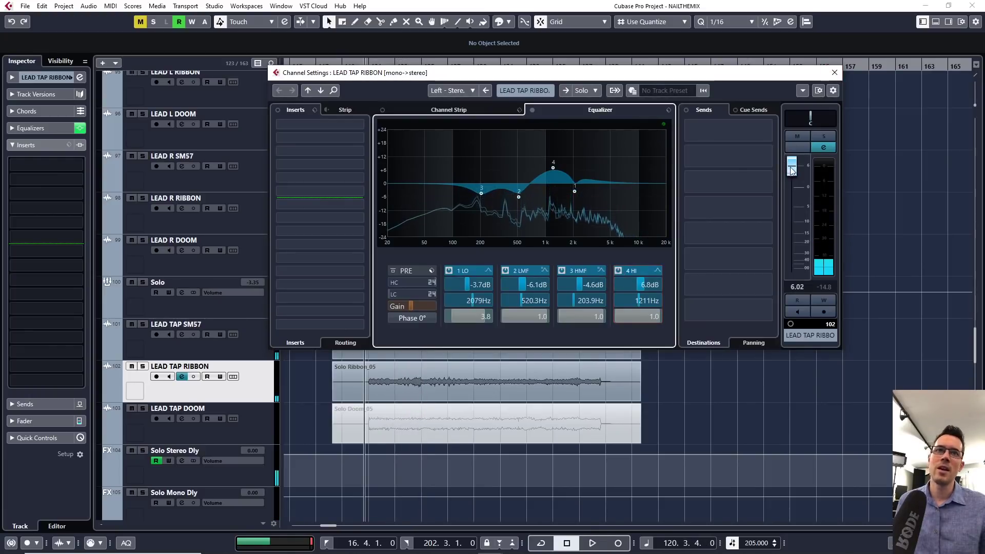
Step: Solo LEAD TAP SM57 and compare its SSLComp Stereo against bypass, keeping it active
click(836, 73)
click(161, 348)
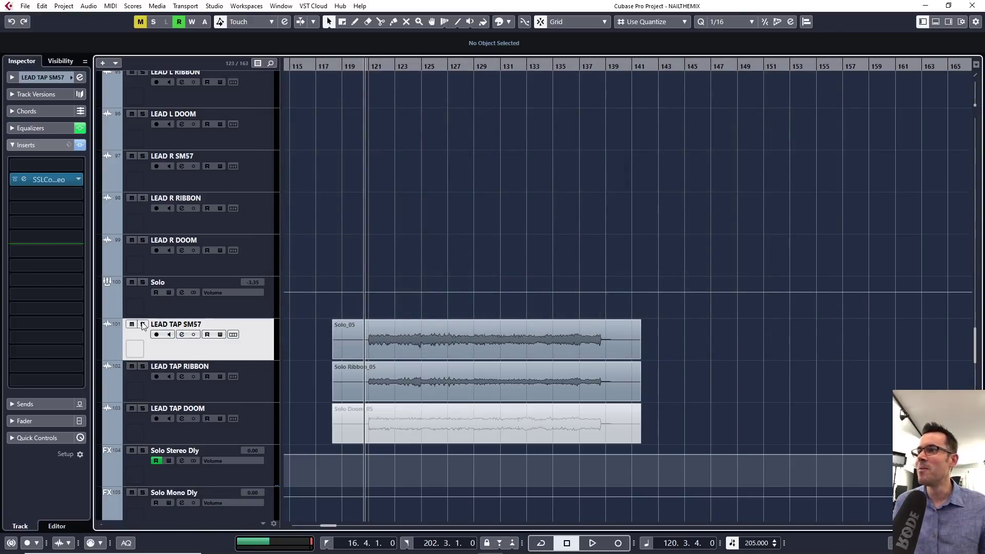
click(144, 326)
click(182, 335)
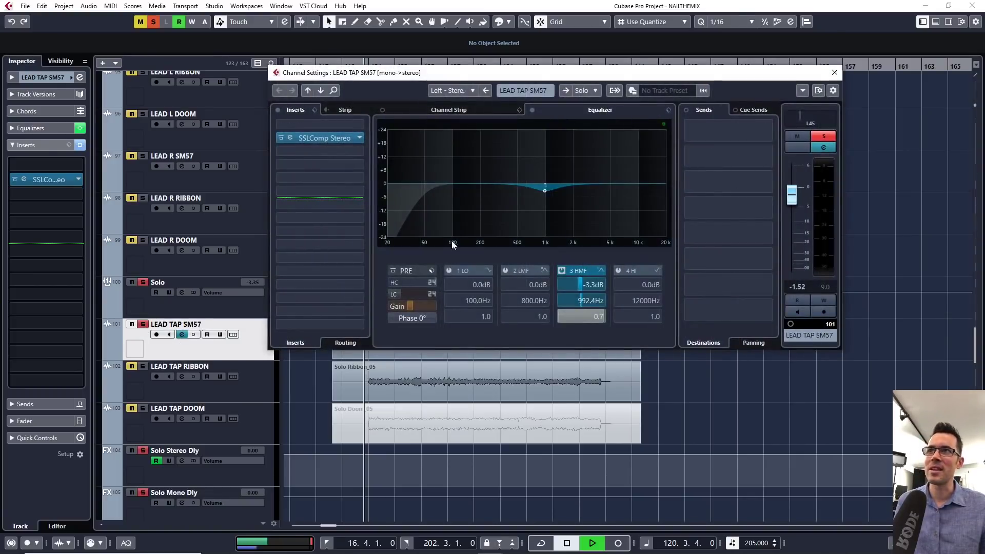
click(319, 139)
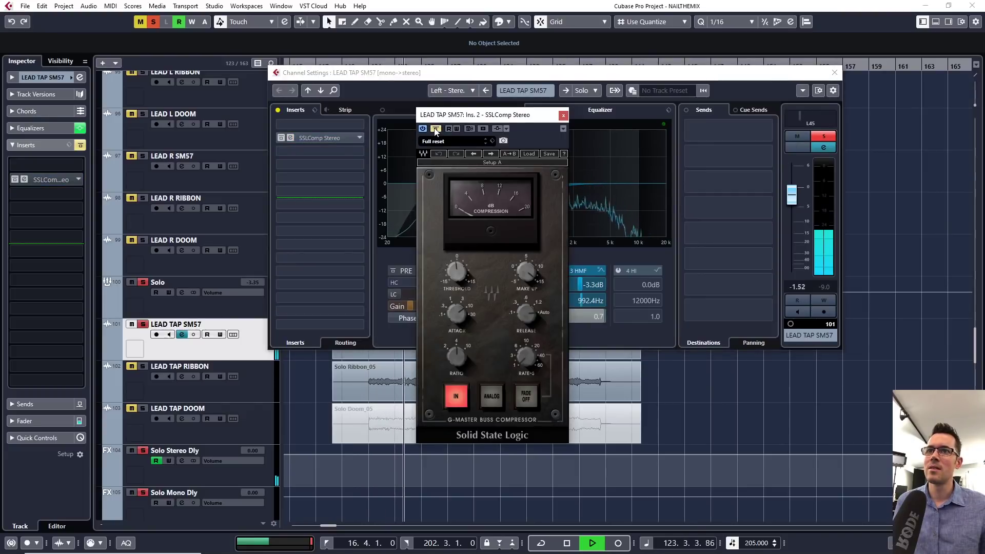
click(436, 129)
key(space)
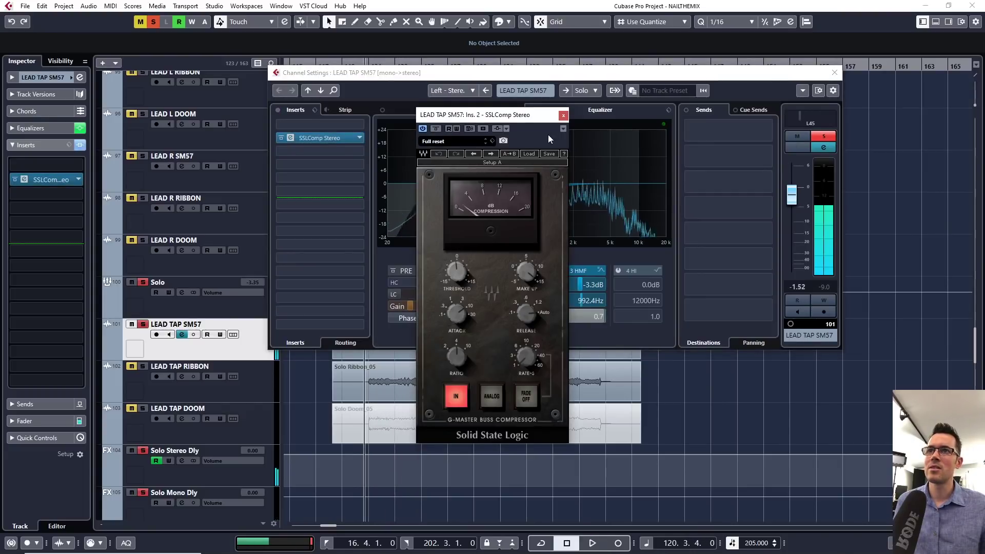
click(564, 115)
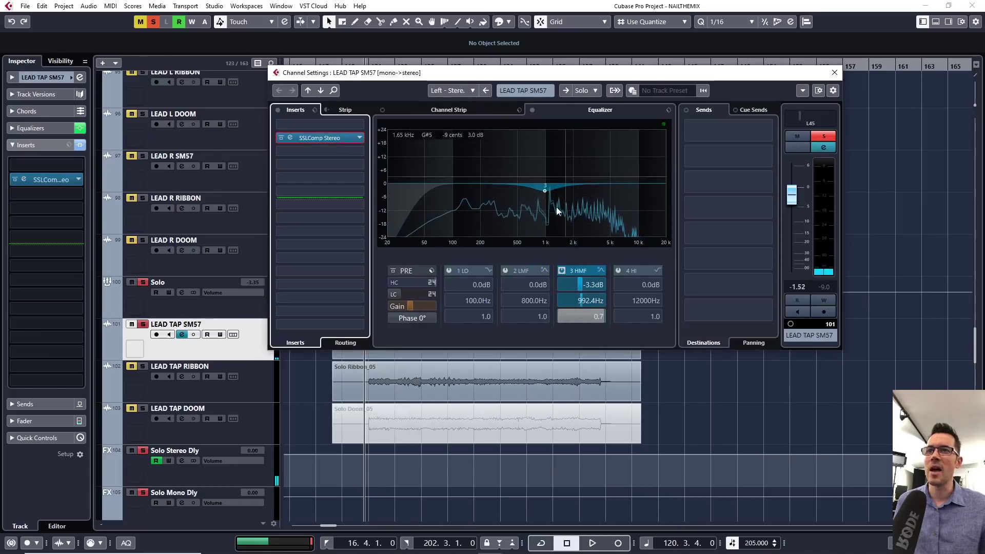
Step: A/B the 3 HMF EQ cut during playback and leave it switched on
click(562, 271)
key(space)
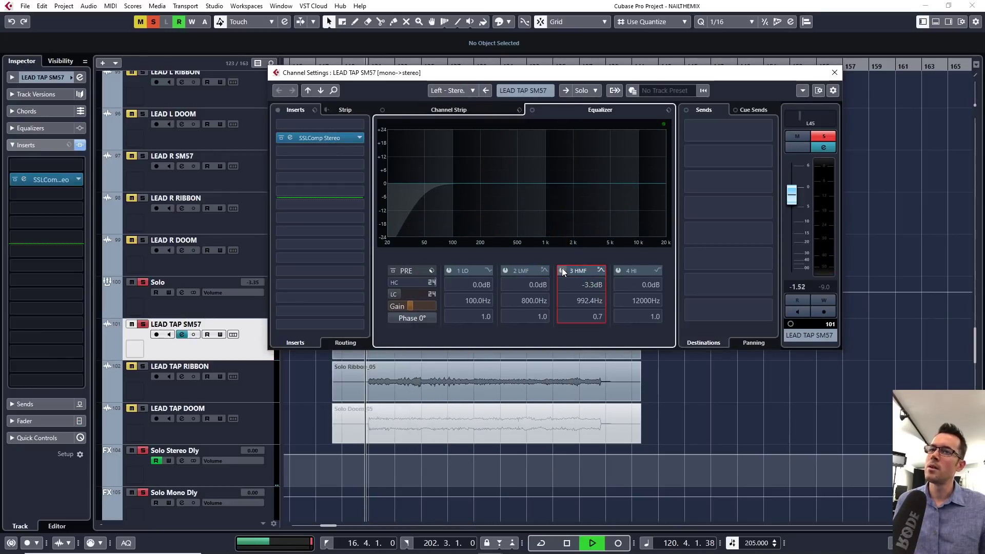
click(562, 271)
key(space)
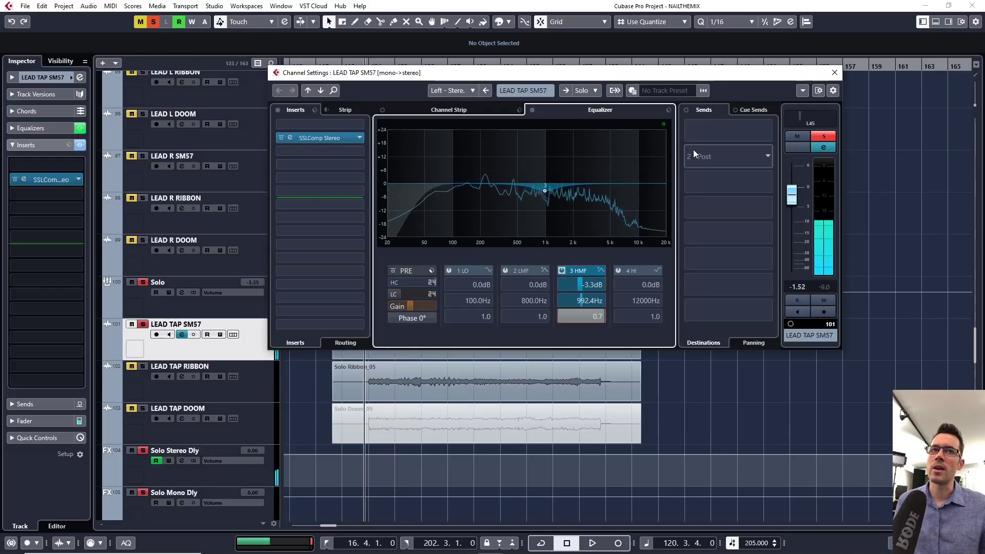
Step: Close LEAD TAP SM57's settings and audition from bar 121 with LEAD TAP RIBBON soloed
key(e)
scroll(397, 248, up, 2)
scroll(359, 277, up, 10)
scroll(336, 308, down, 15)
scroll(354, 298, up, 10)
scroll(349, 308, down, 8)
scroll(354, 226, up, 3)
scroll(364, 227, up, 2)
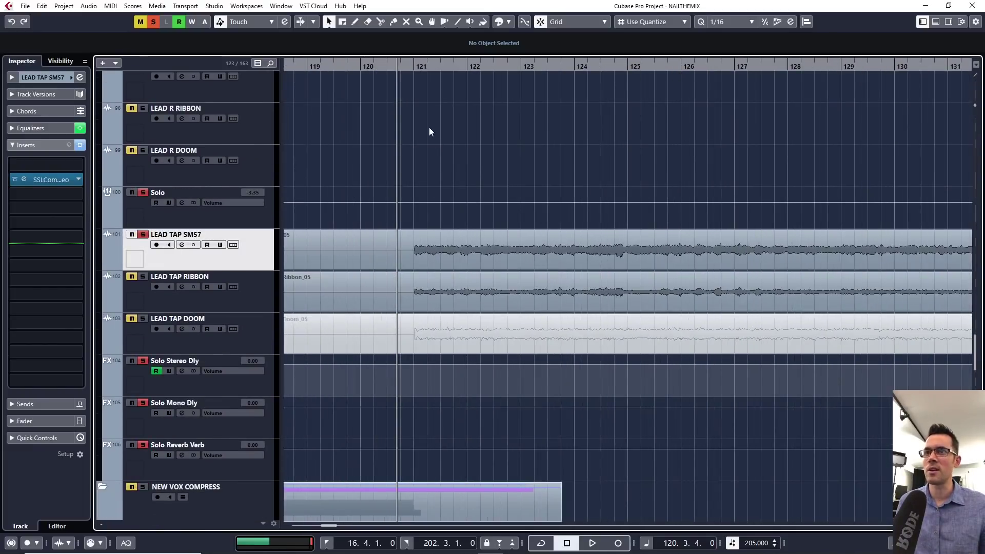
click(413, 65)
key(space)
click(143, 276)
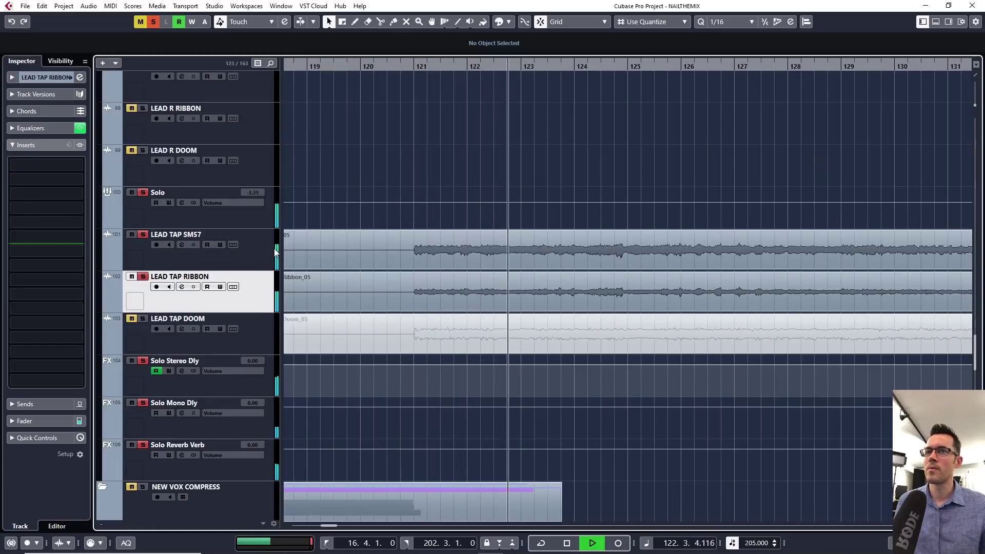
key(space)
Step: Compare the Solo bus's JW BG-Guitars insert and whole EQ against bypass, keeping both on
click(236, 220)
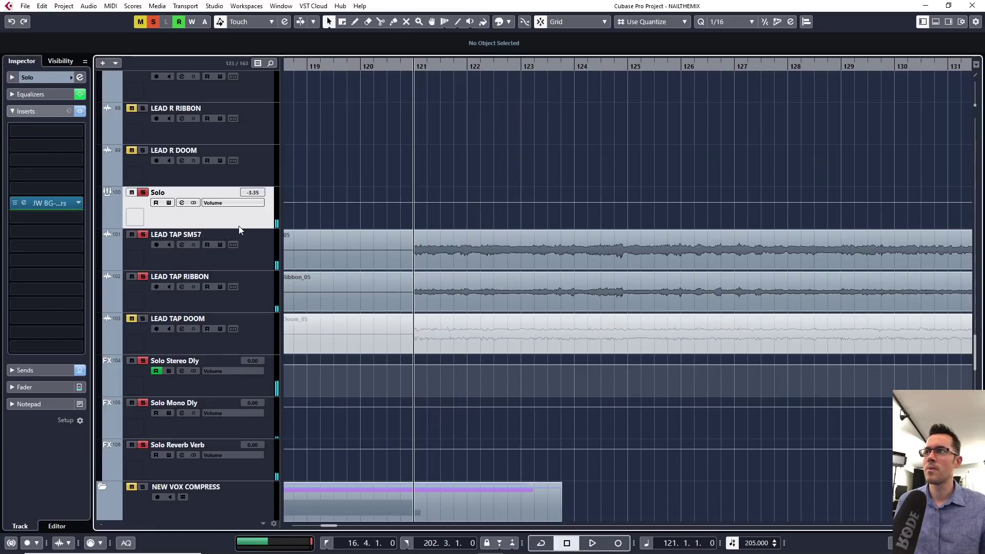
click(80, 77)
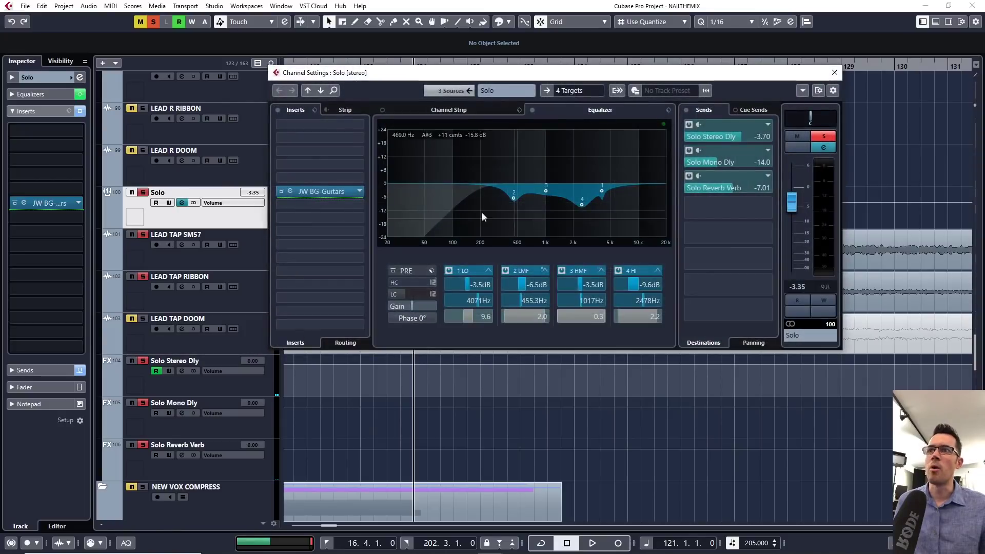
click(336, 191)
key(space)
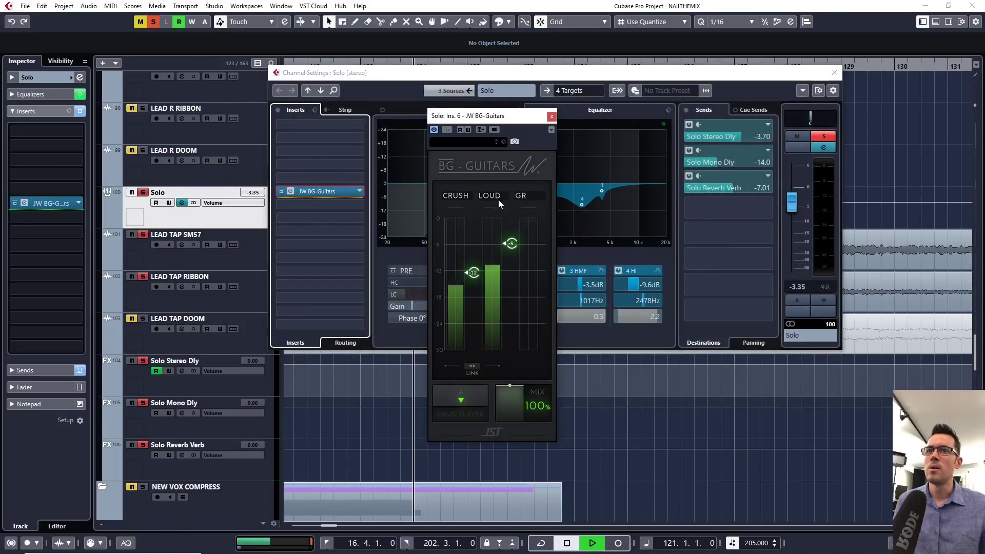
click(447, 131)
click(447, 130)
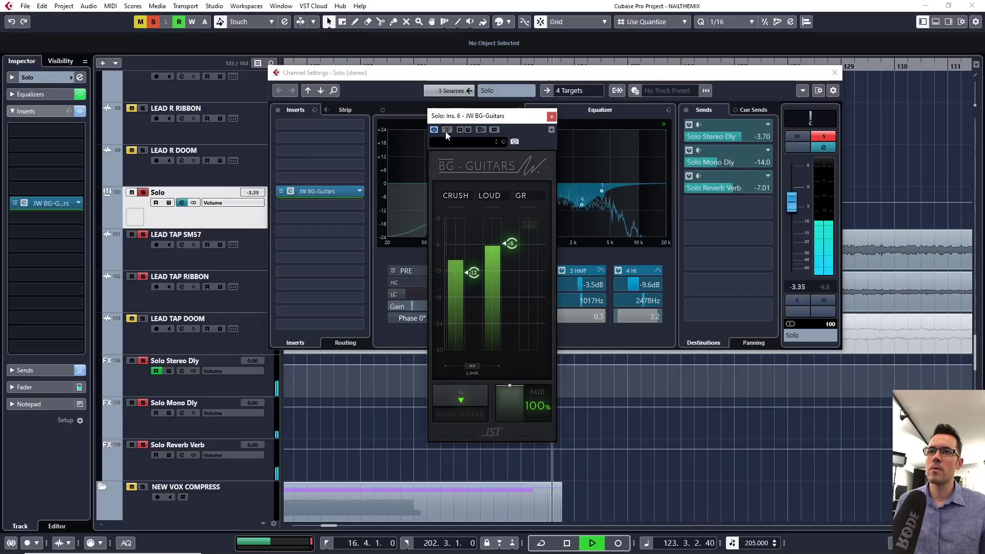
click(552, 116)
click(533, 109)
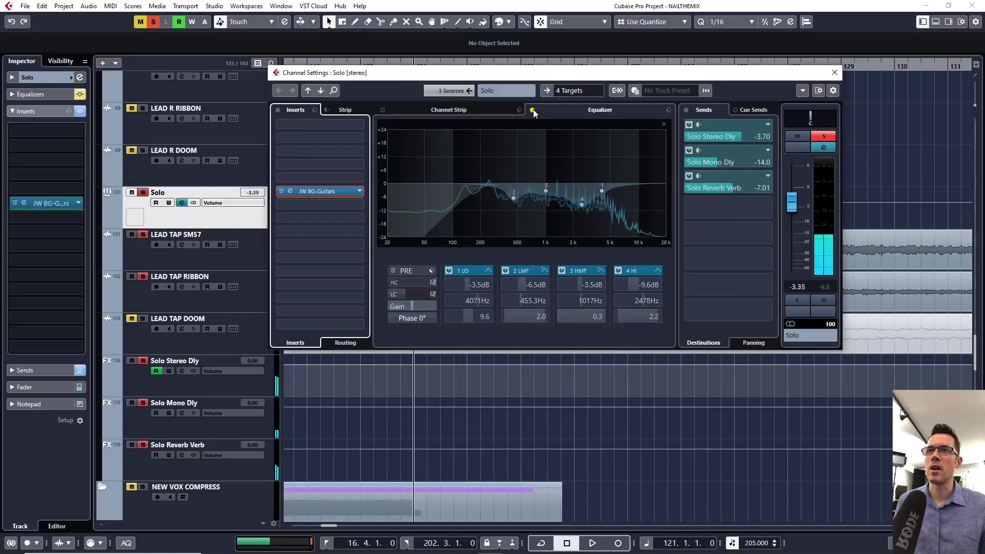
click(533, 110)
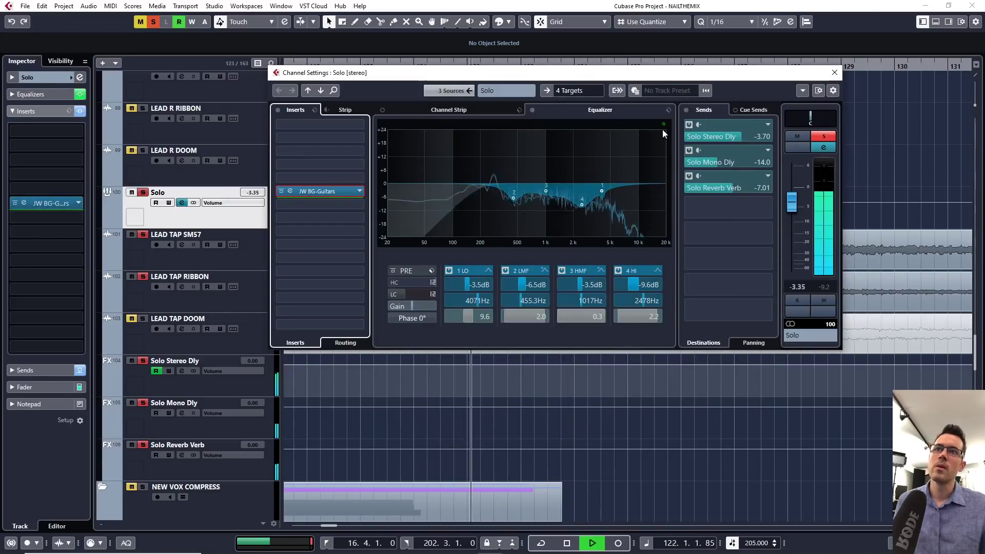
key(space)
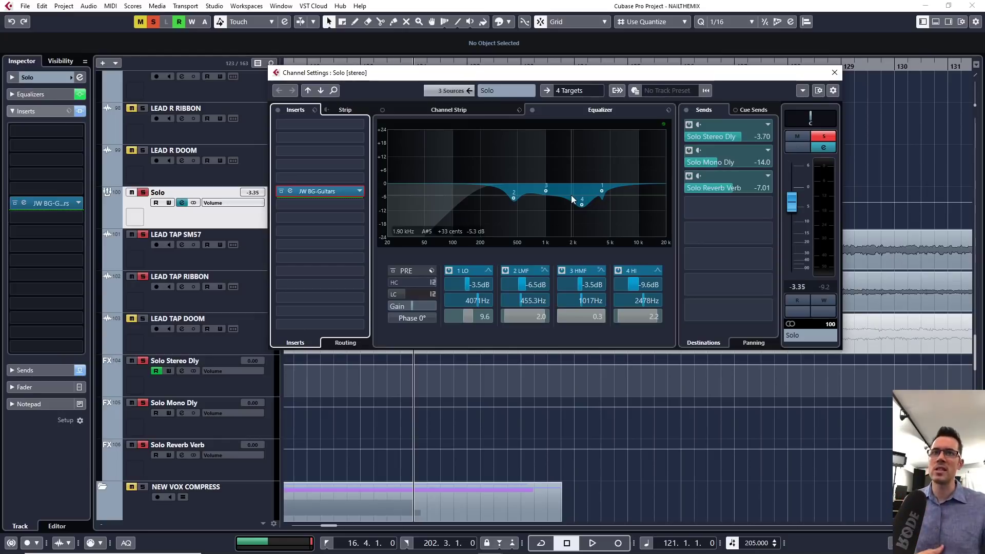
Step: Switch the 4 HI, 3 HMF, 1 LO and 2 LMF bands off, then back on while playing
click(618, 270)
click(561, 271)
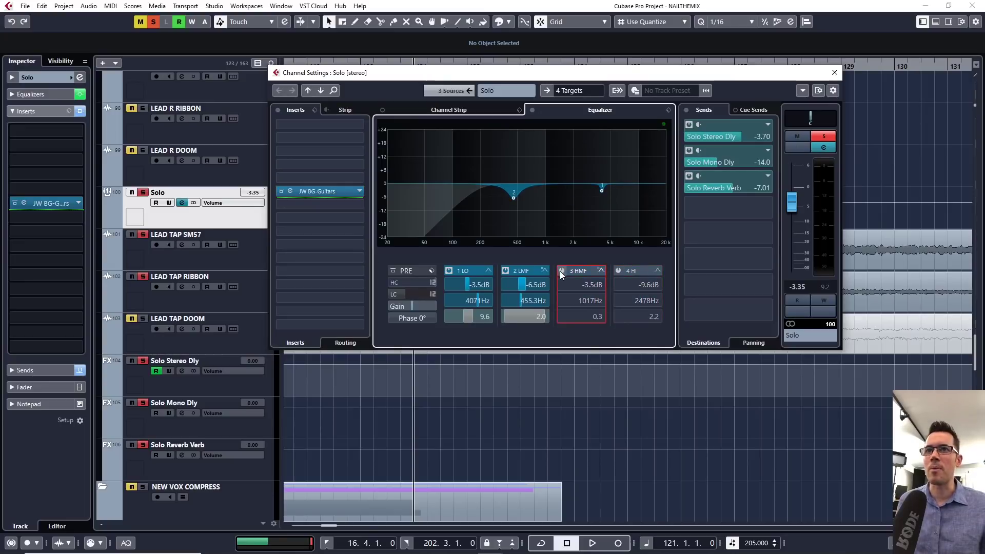
click(450, 271)
click(505, 271)
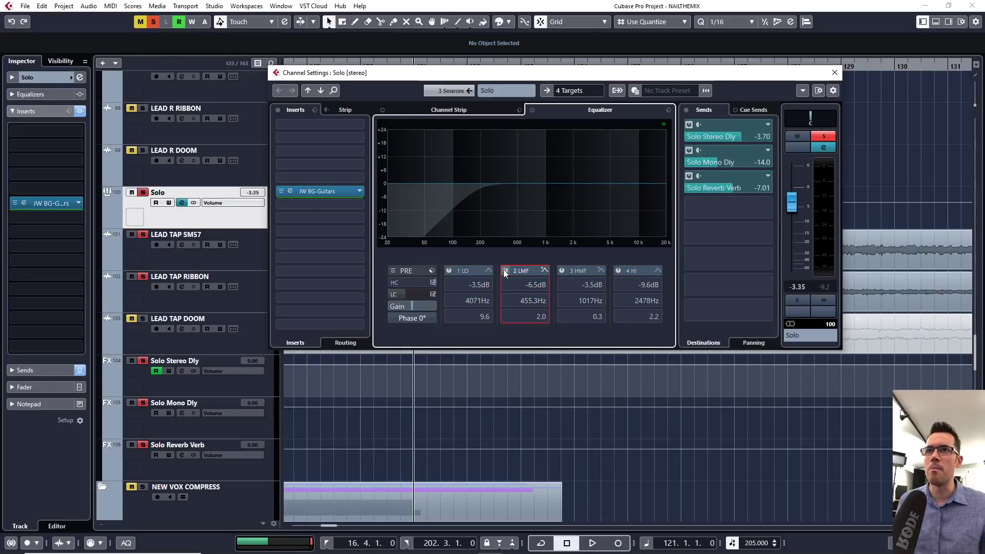
key(space)
click(504, 270)
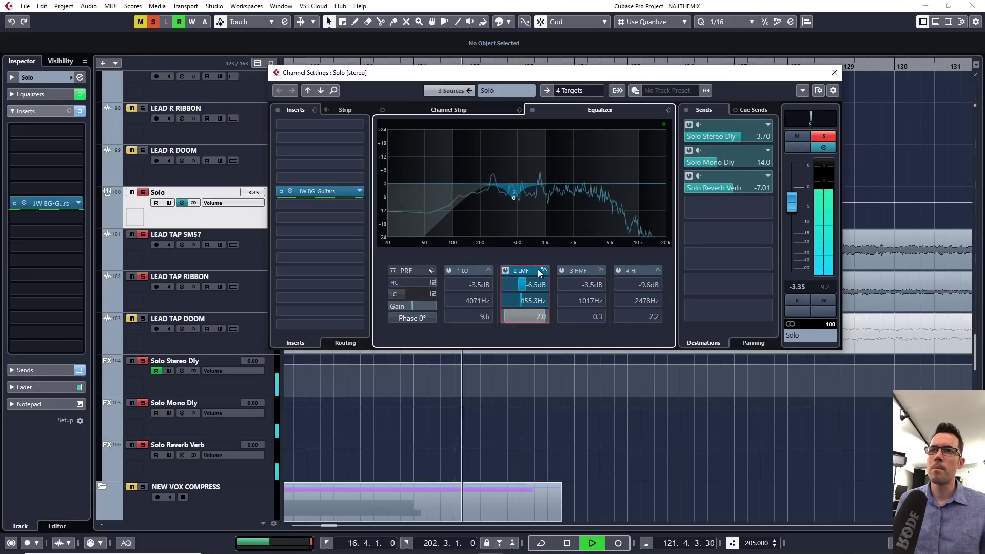
click(562, 272)
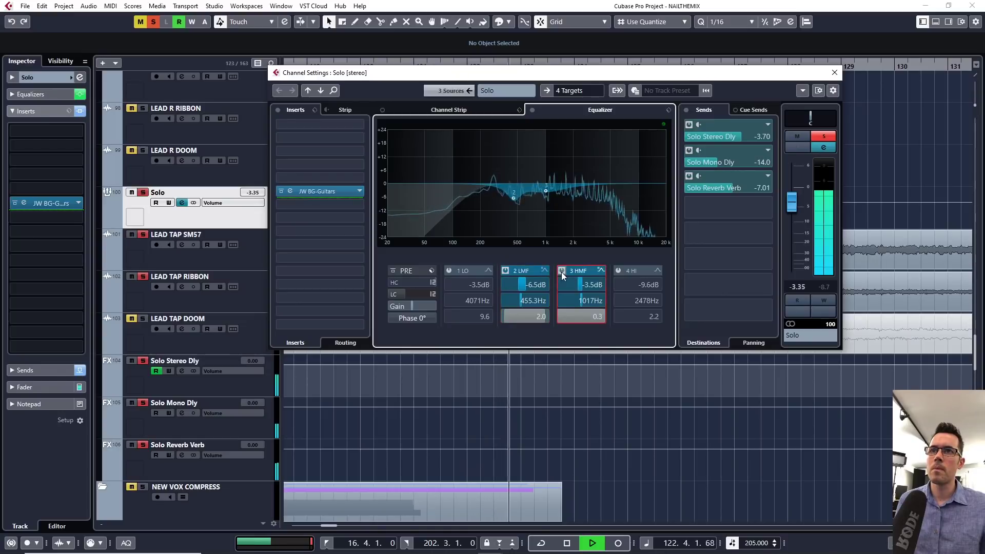
click(449, 271)
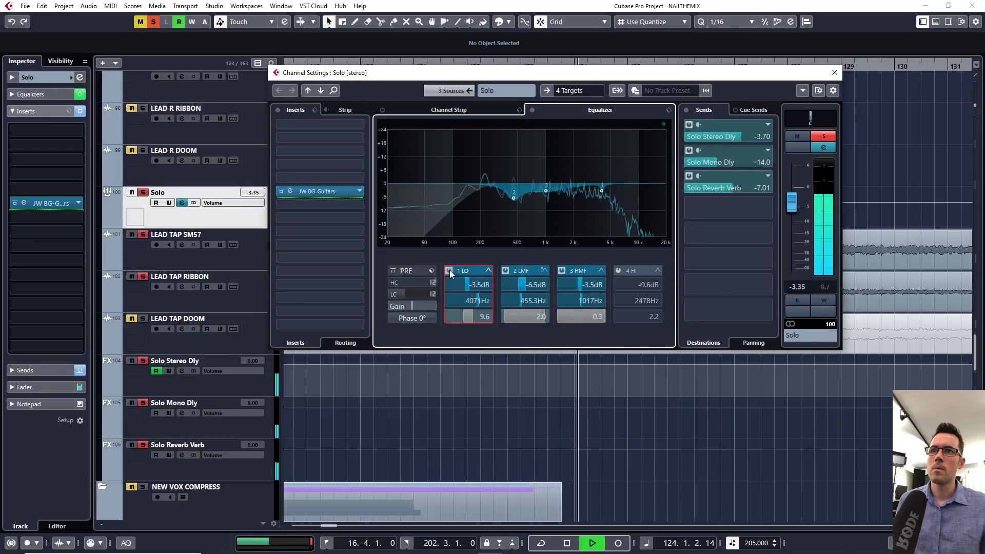
click(618, 271)
key(space)
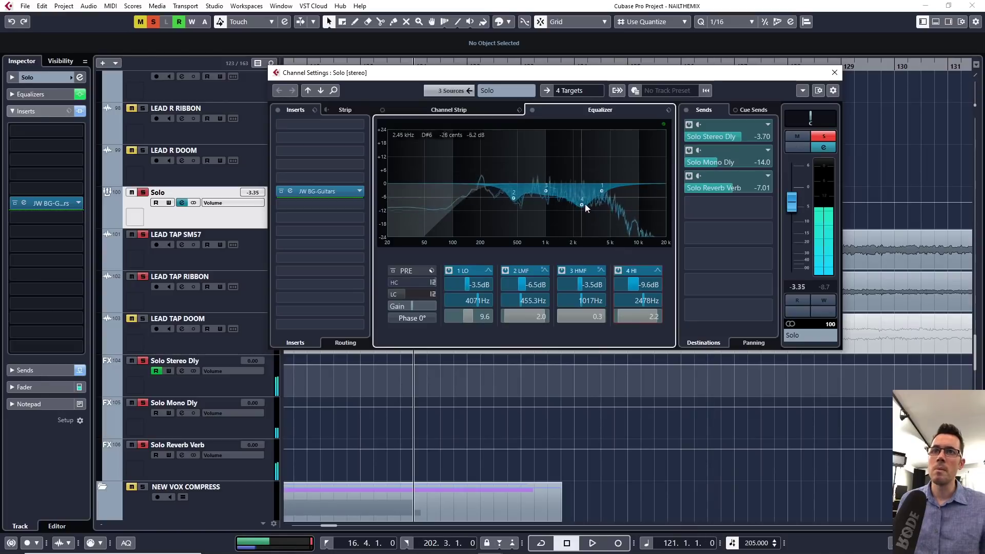
Step: Unsolo the Solo track and A/B its EQ once more, leaving it enabled
key(space)
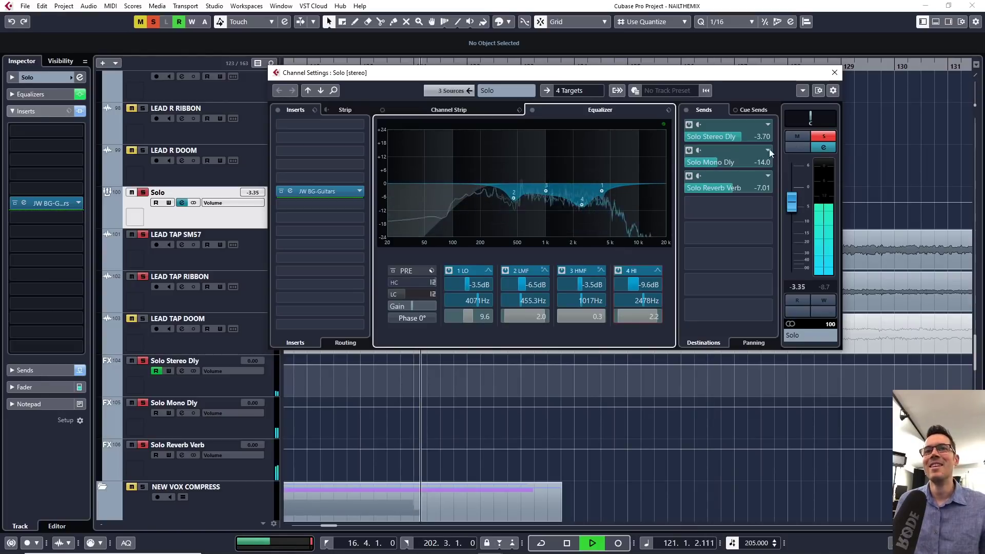
key(s)
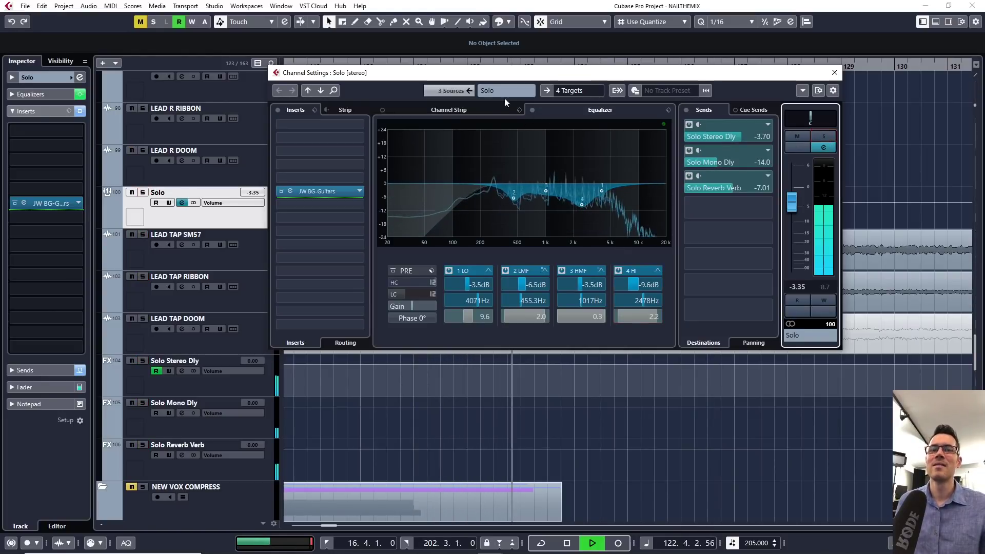
click(533, 110)
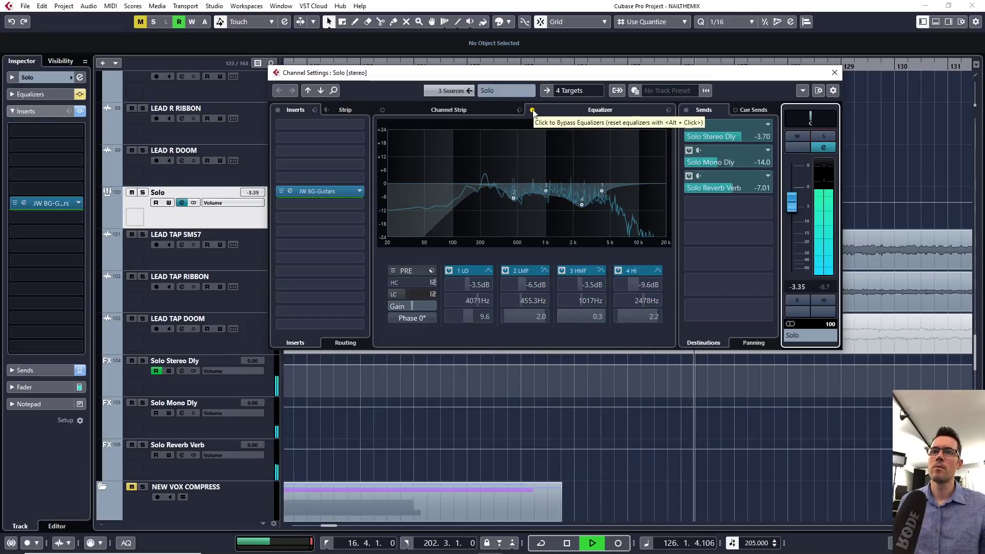
key(space)
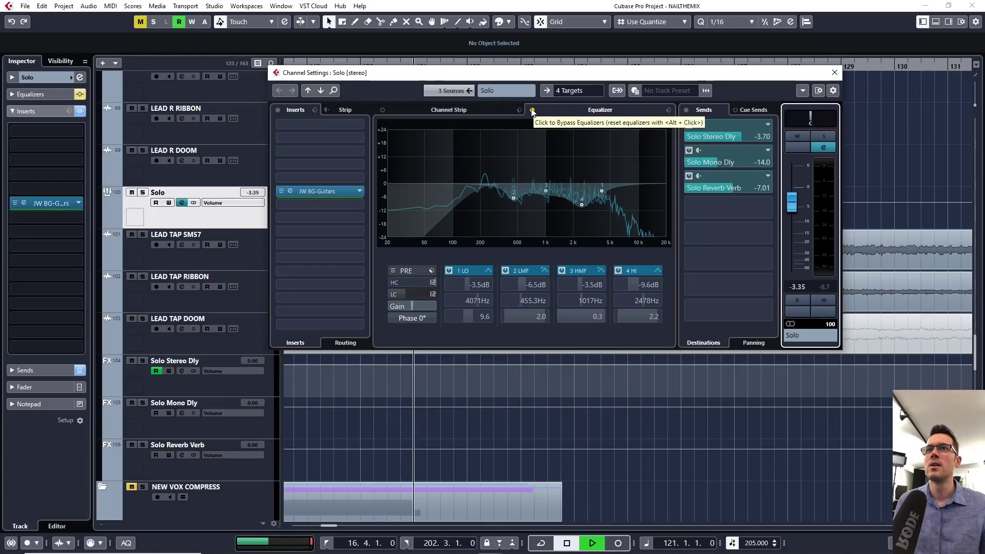
click(533, 110)
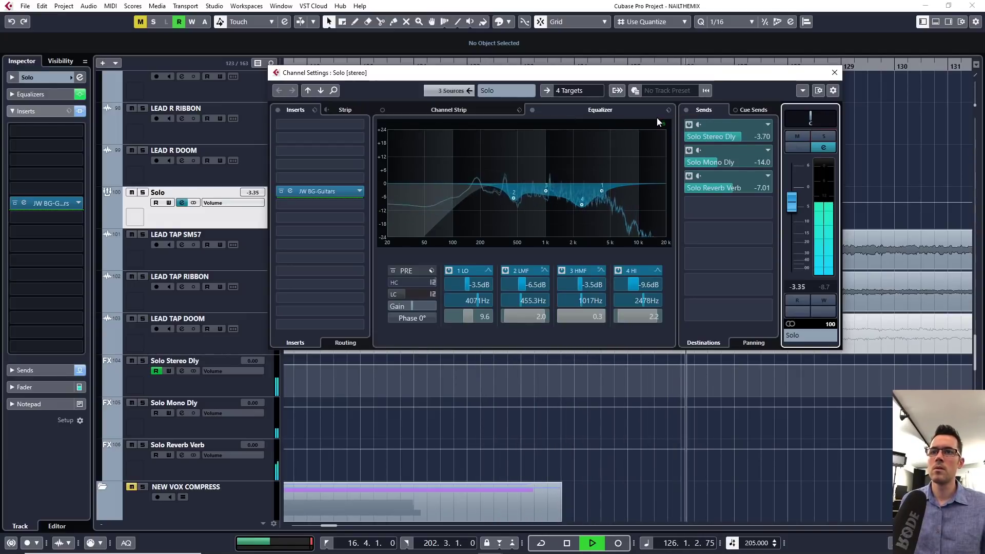
key(space)
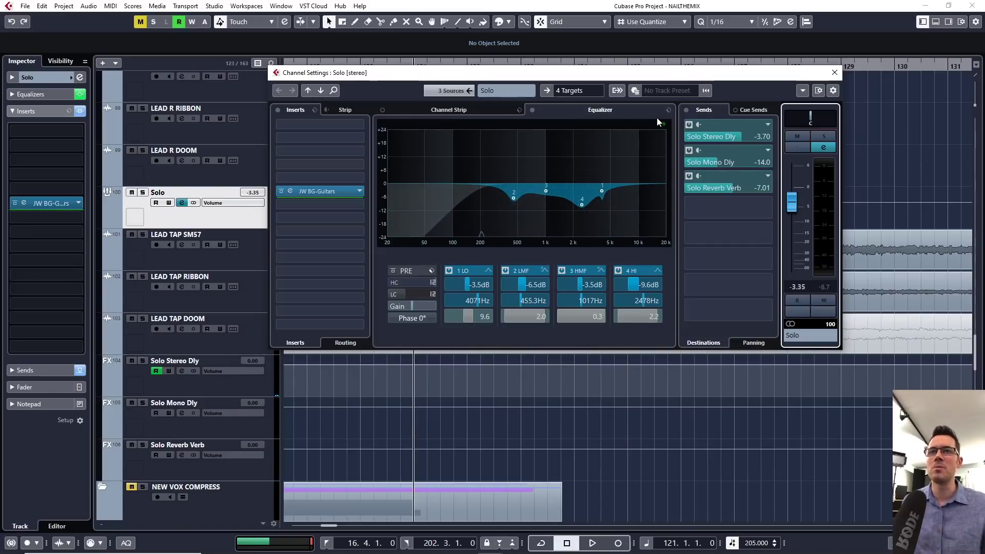
key(space)
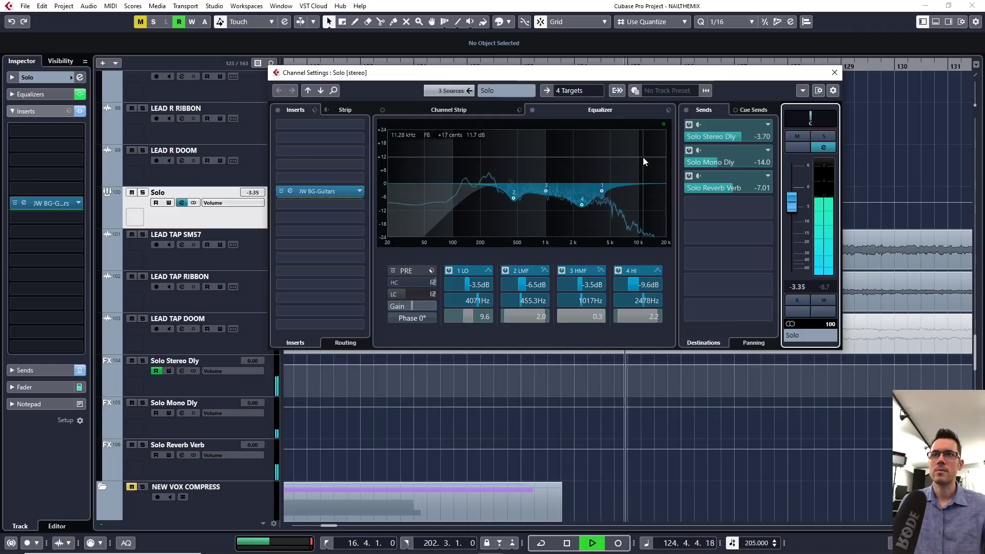
key(space)
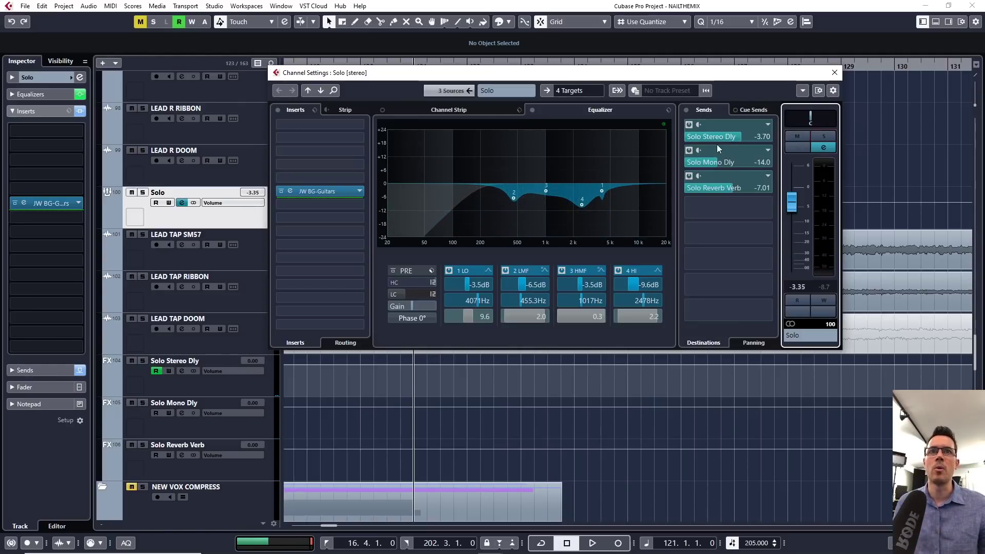
click(835, 72)
Step: Select the LEAD TAP SM57 and RIBBON tracks, then the Solo Mono Dly FX track
scroll(548, 211, down, 10)
scroll(548, 211, up, 10)
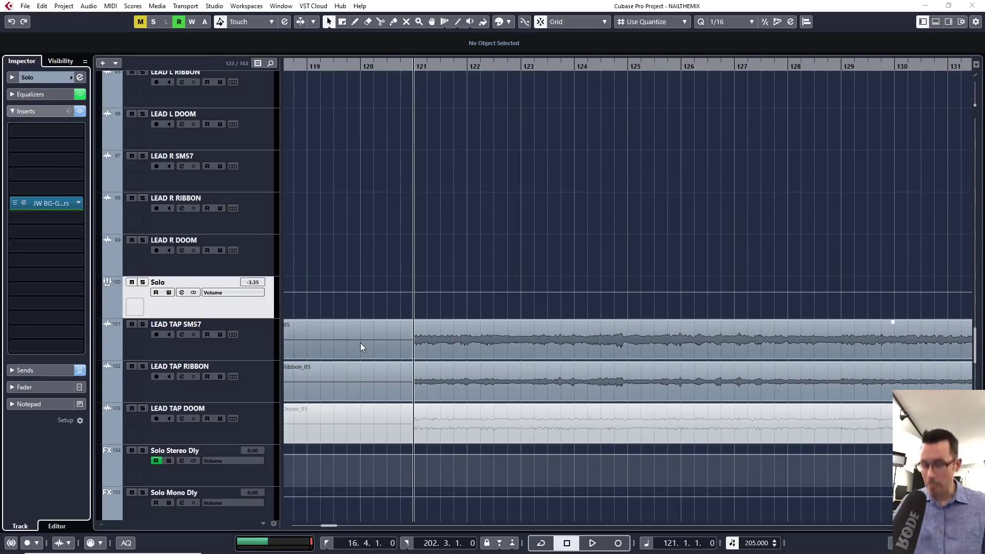
click(261, 344)
click(264, 377)
scroll(264, 307, down, 4)
click(253, 337)
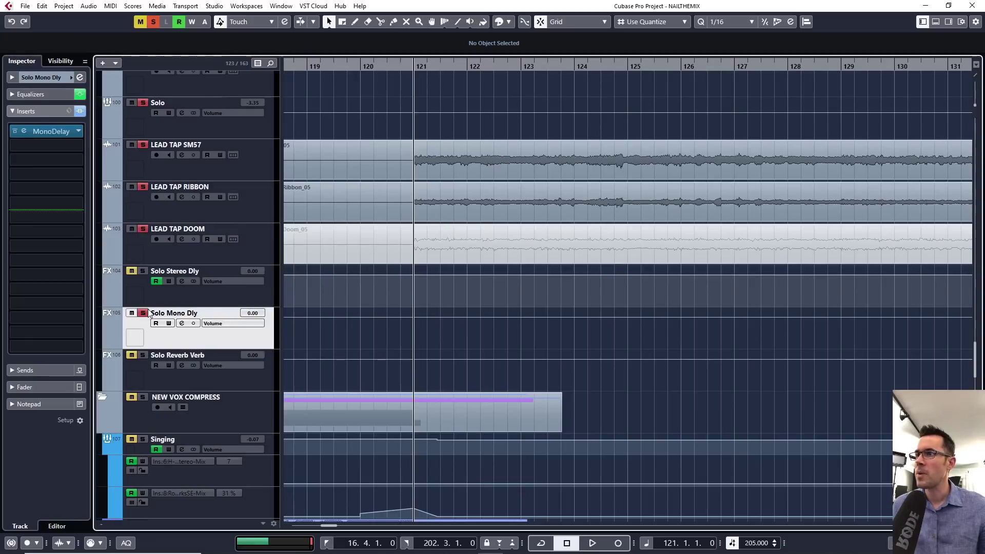
Step: Audition the MonoDelay on Solo Mono Dly, close it, and solo the Solo Reverb Verb return
key(space)
click(51, 130)
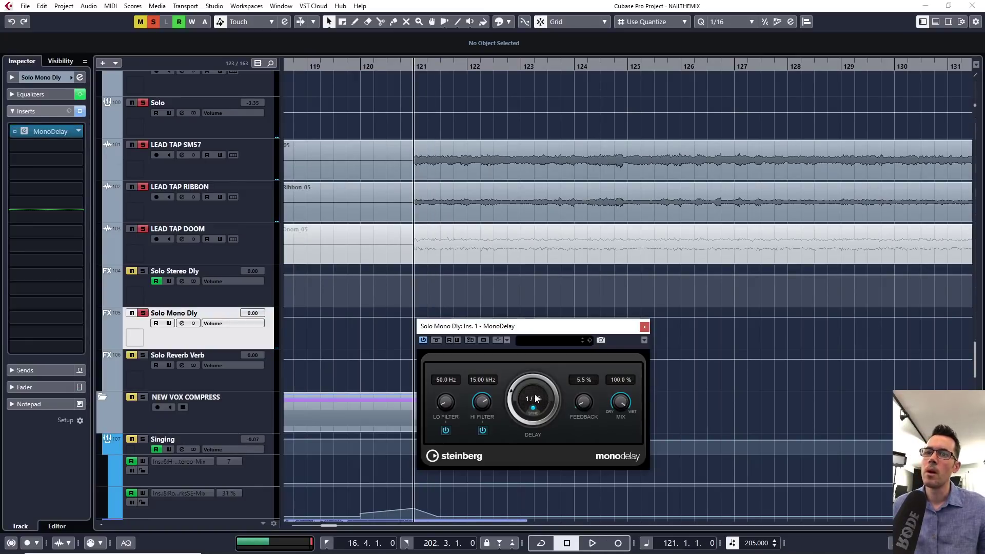
key(space)
click(425, 339)
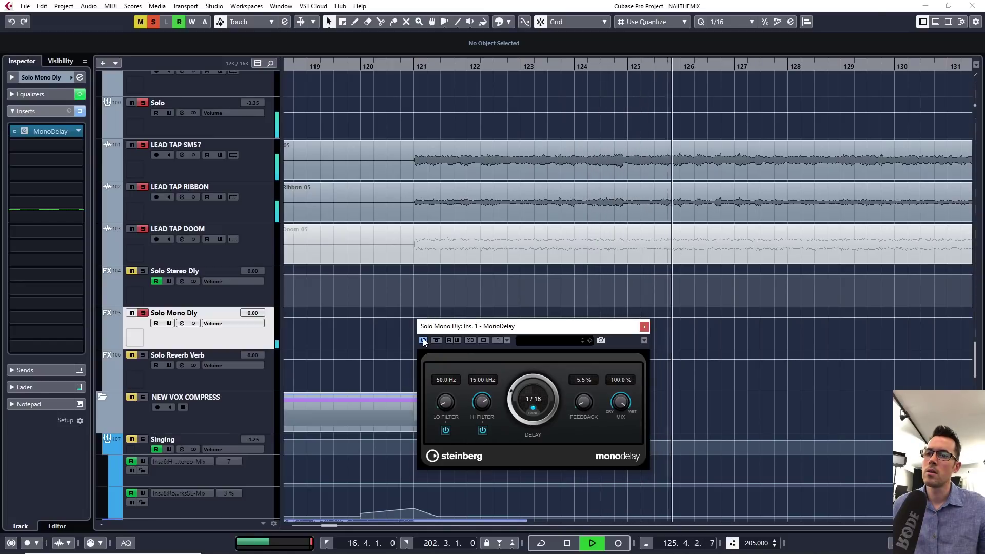
key(space)
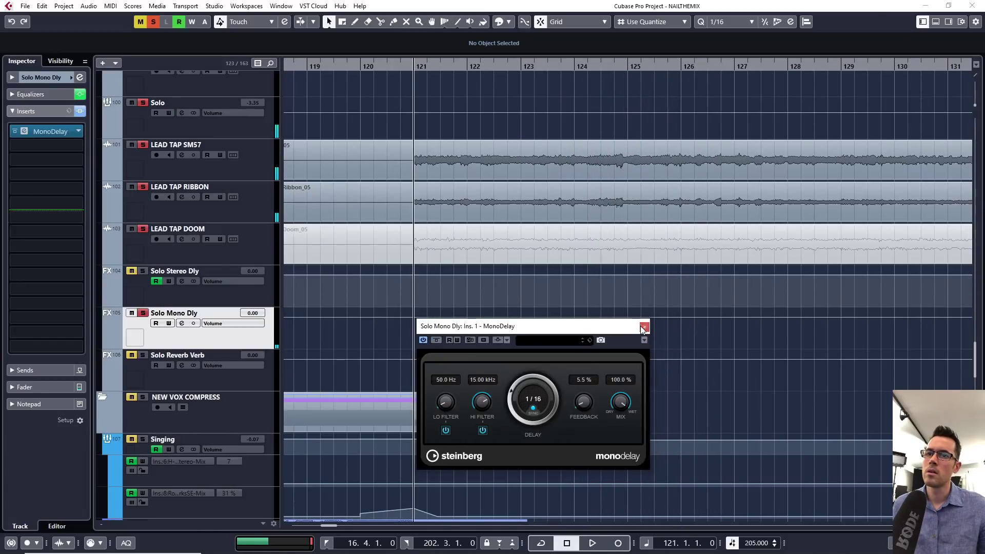
click(645, 327)
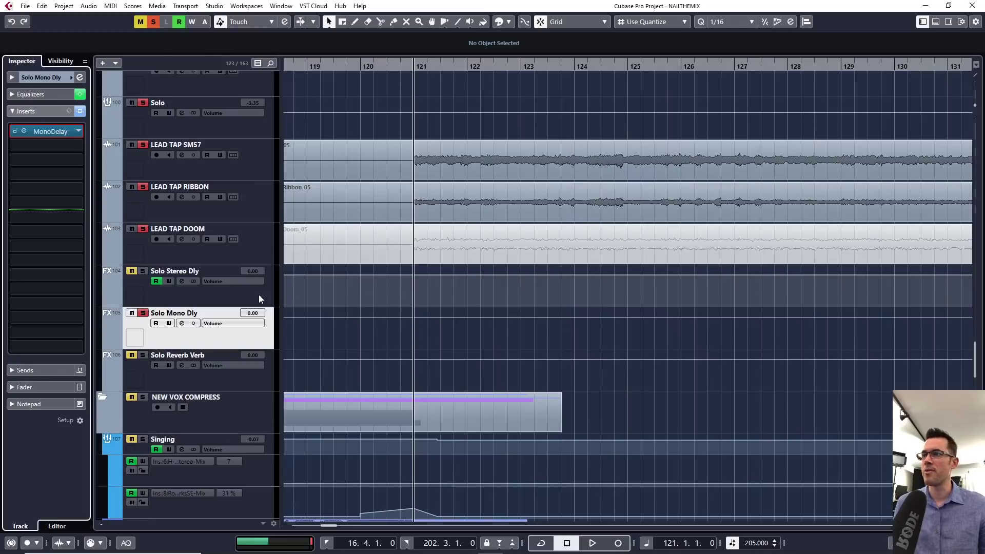
click(143, 357)
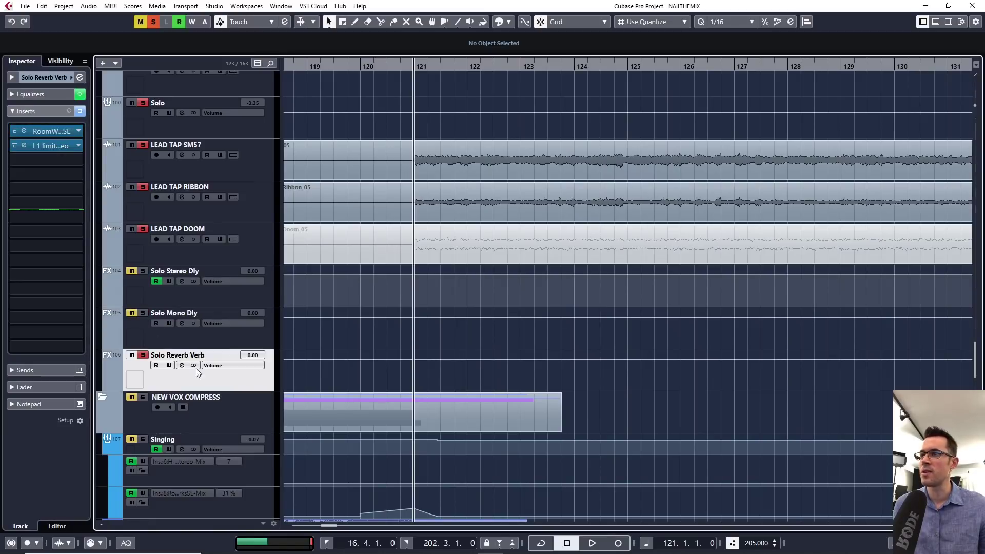
Step: During playback, bypass RoomWorks SE on Solo Reverb Verb to compare, then re-enable it
key(space)
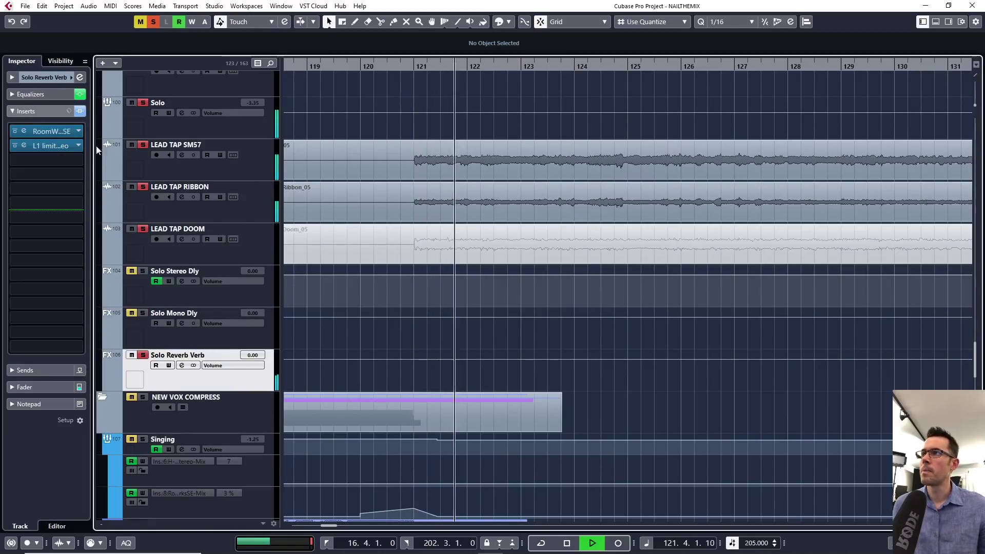
click(50, 131)
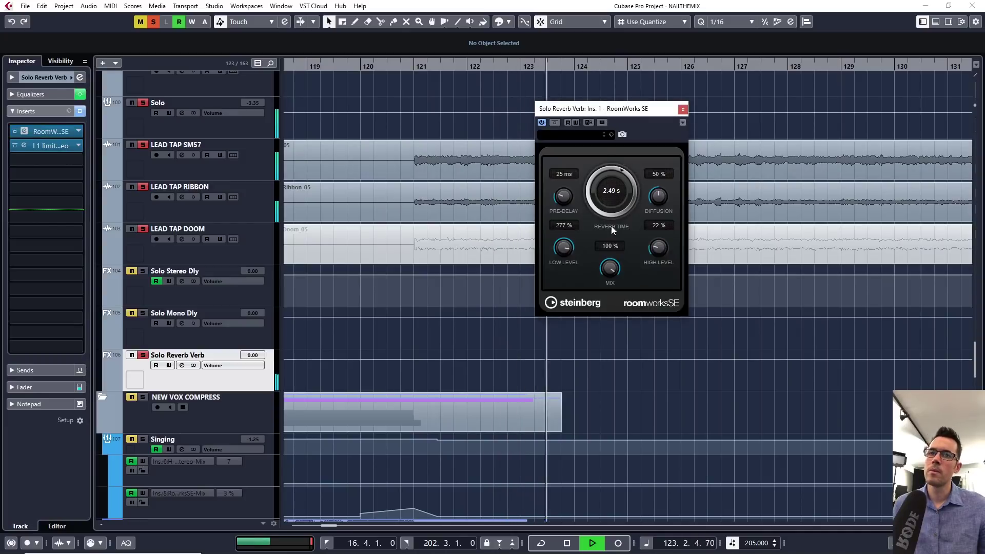
click(555, 122)
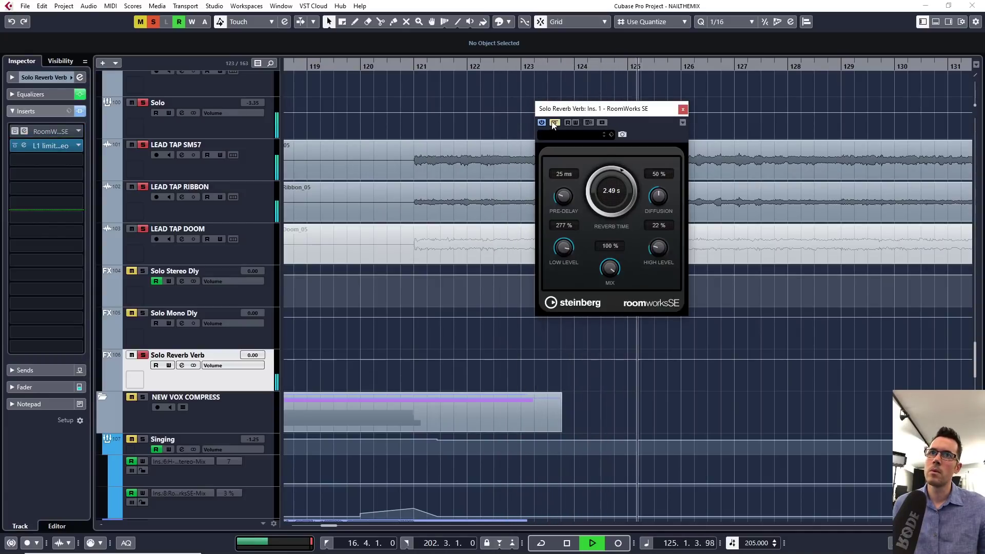
click(554, 122)
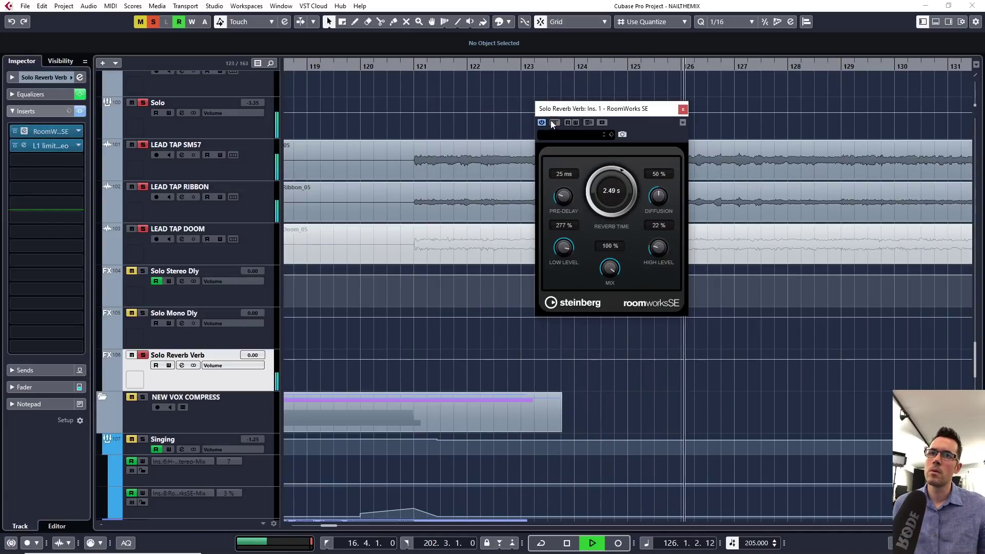
click(683, 109)
key(space)
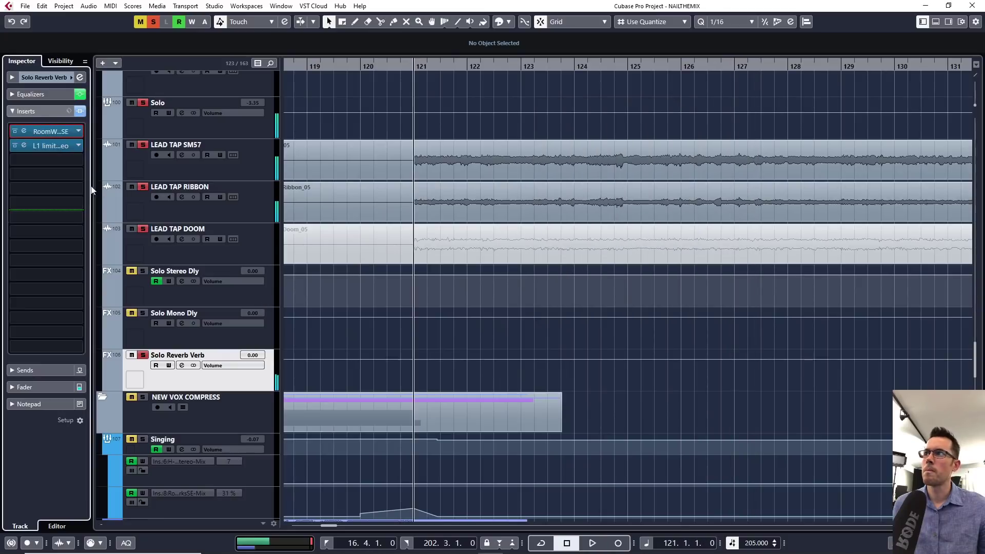
Step: Listen to the Solo Reverb Verb return with its L1 limiter window shown
click(52, 146)
key(space)
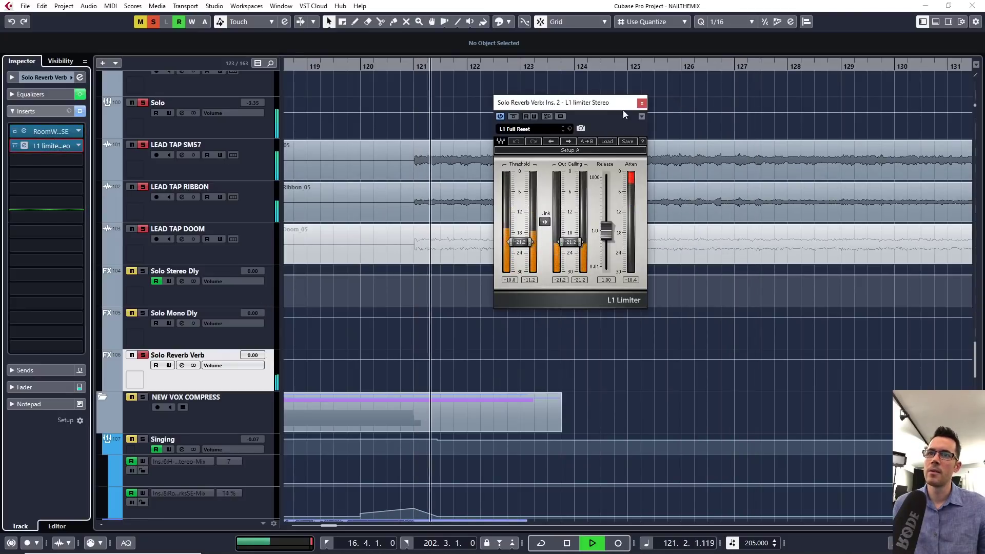
click(642, 102)
key(space)
Step: In Solo Reverb Verb's Channel Settings, bypass and re-enable the EQ during playback
click(79, 77)
key(space)
click(532, 110)
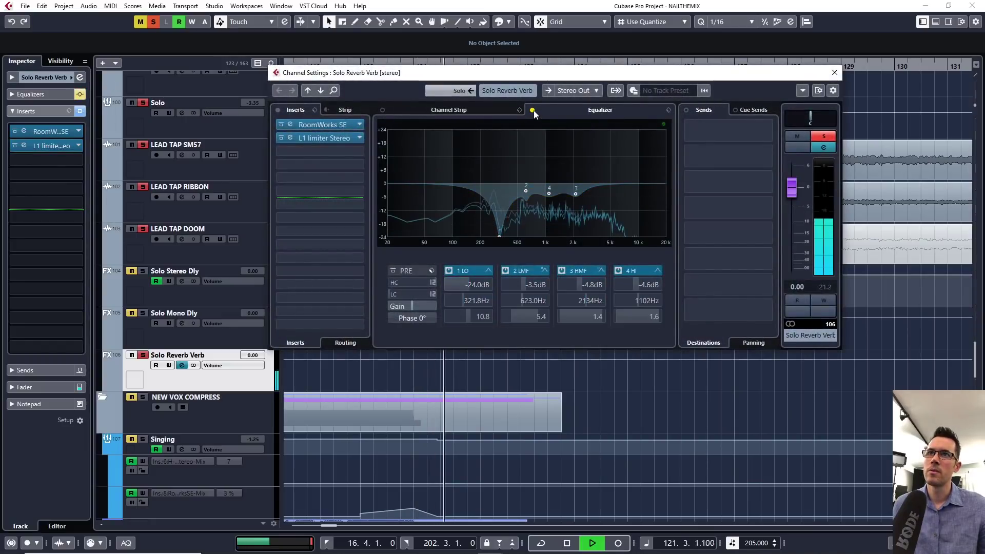
click(533, 109)
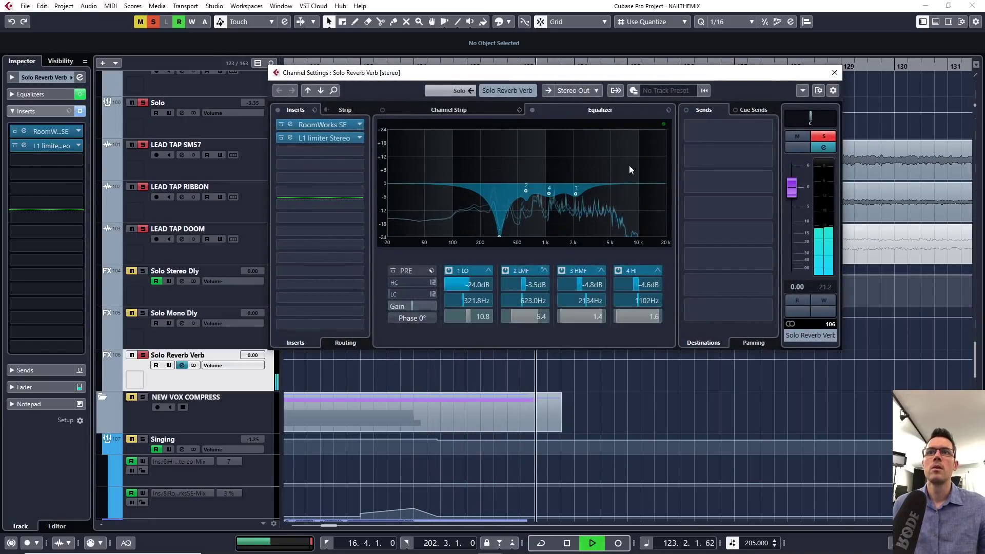
Step: Stop playback and briefly view the Solo Mono Dly channel settings
click(241, 333)
key(space)
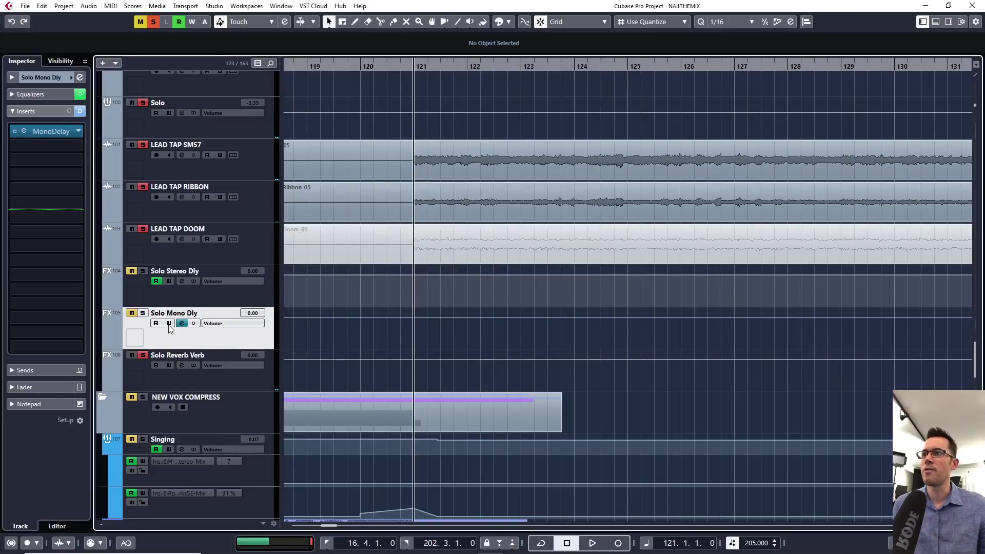
click(178, 325)
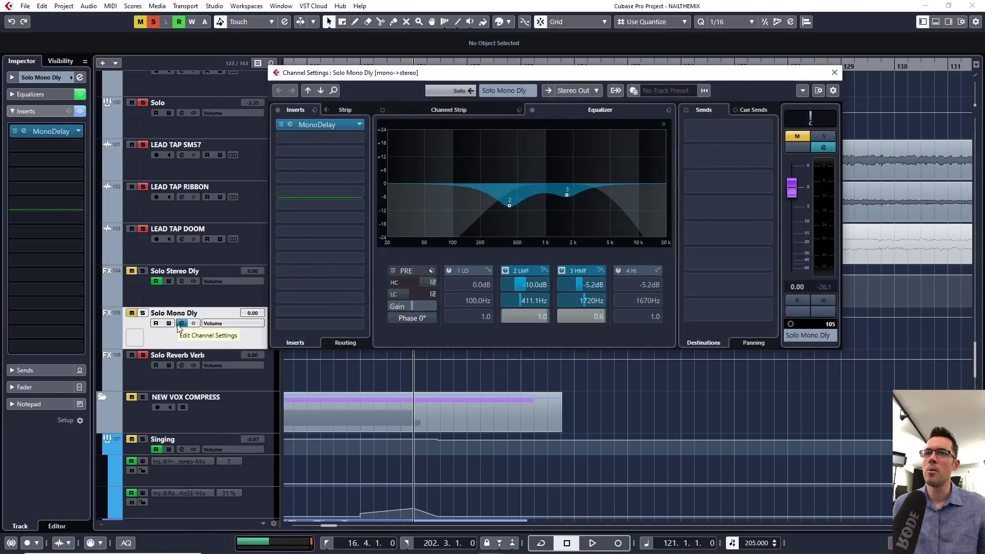
click(177, 329)
Step: Un-solo the Solo Reverb Verb, Solo Mono Dly and Solo Stereo Dly returns
key(Down)
click(145, 321)
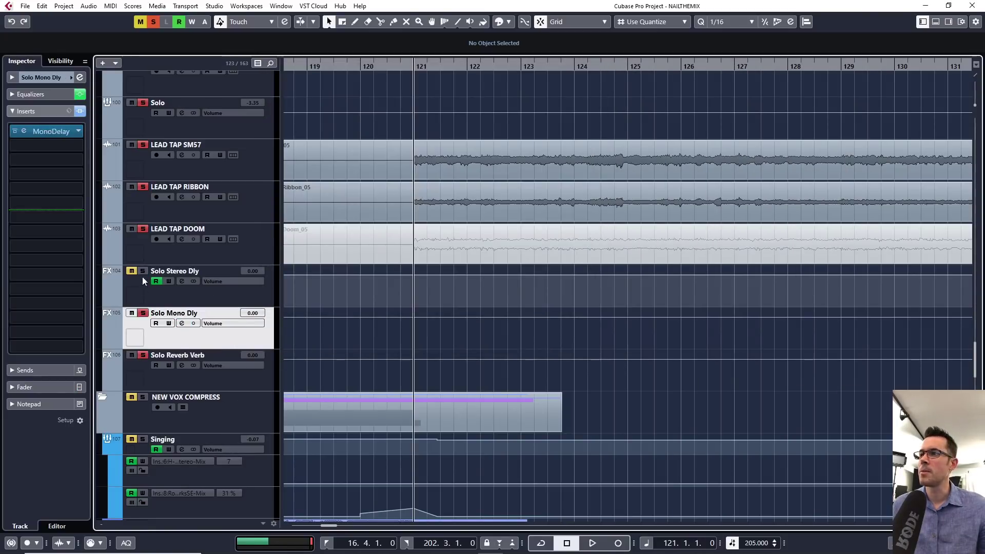
click(144, 274)
click(143, 355)
click(143, 314)
click(143, 272)
Step: Solo Mono Dly, Reverb Verb and Stereo Dly in turn, then stop and clear all solos
click(142, 313)
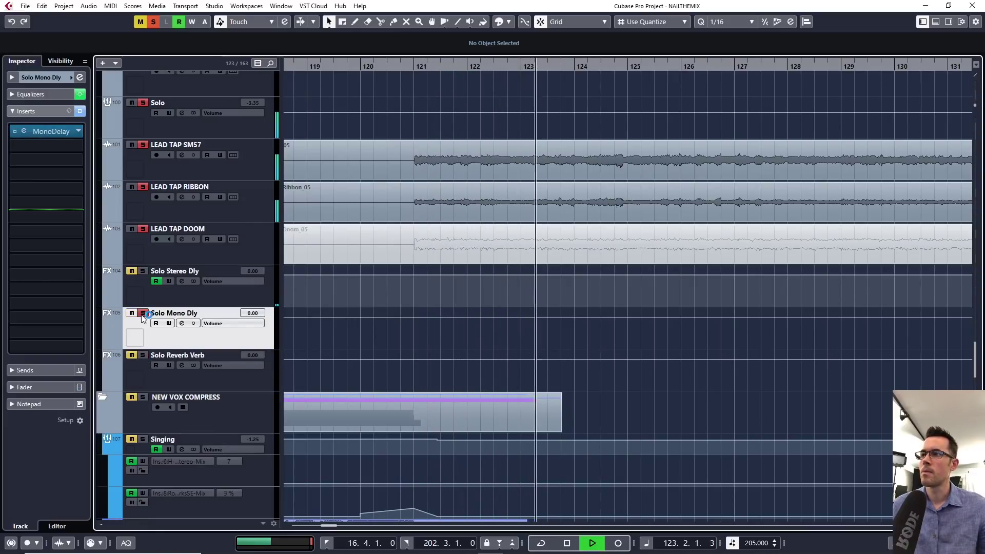
click(143, 355)
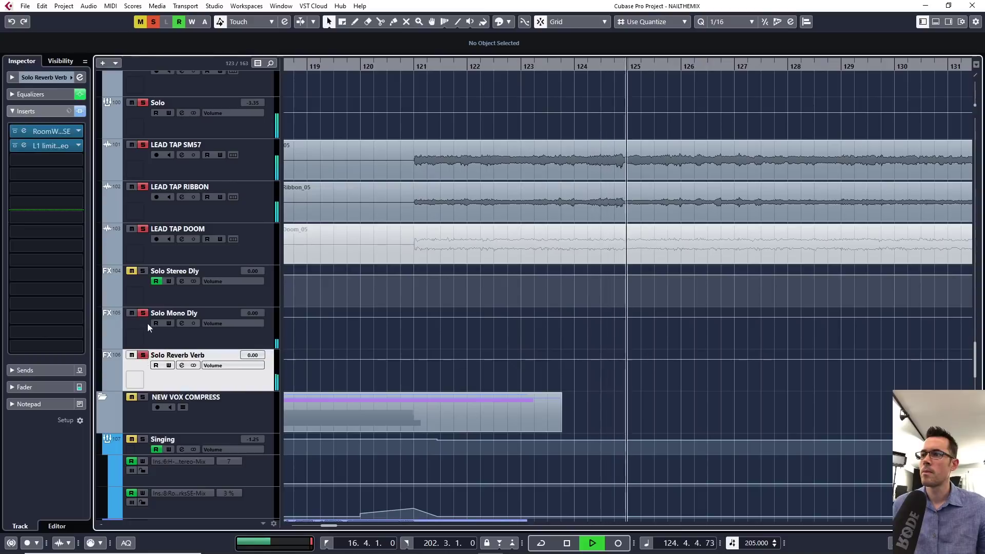
click(143, 272)
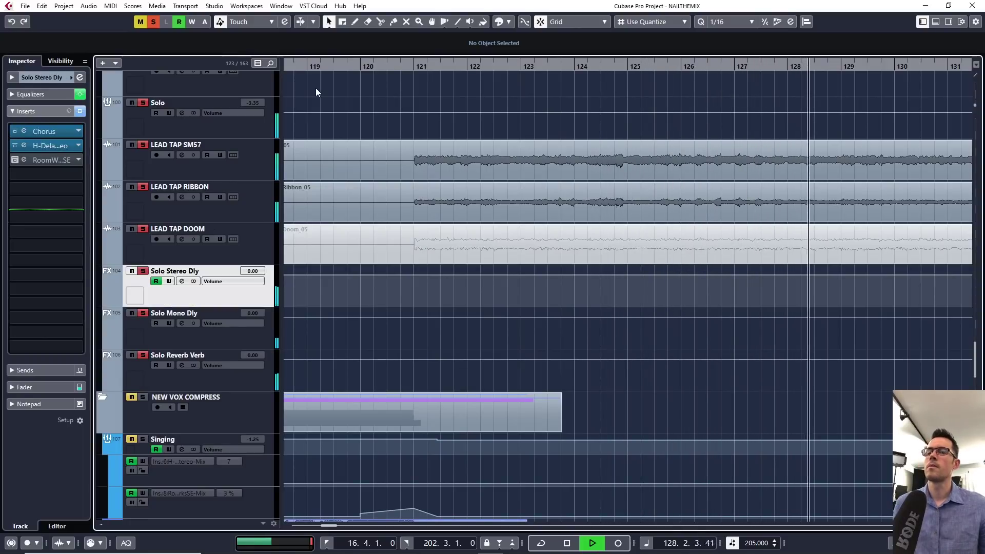
key(space)
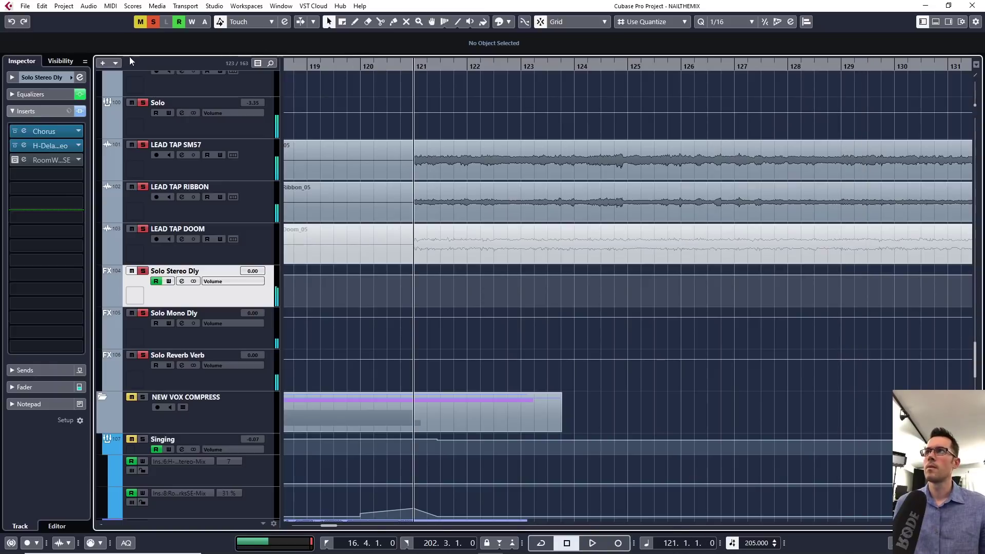
click(154, 23)
Step: Zoom out to the whole guitar solo and play it in the full mix
key(g)
key(g)
key(g)
key(g)
key(g)
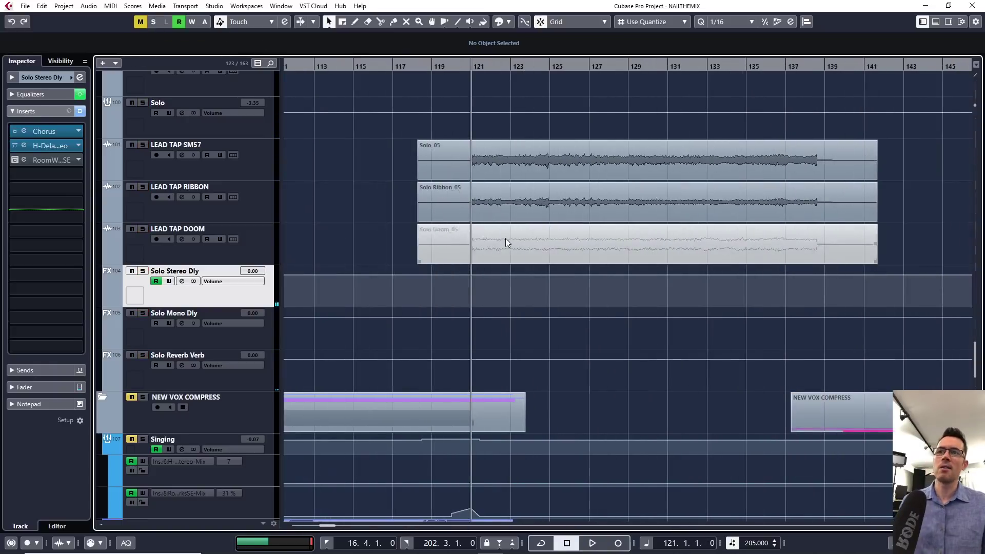
ctrl+scroll(556, 190, up, 3)
key(space)
ctrl+scroll(493, 92, up, 1)
ctrl+scroll(500, 94, down, 2)
scroll(513, 112, up, 2)
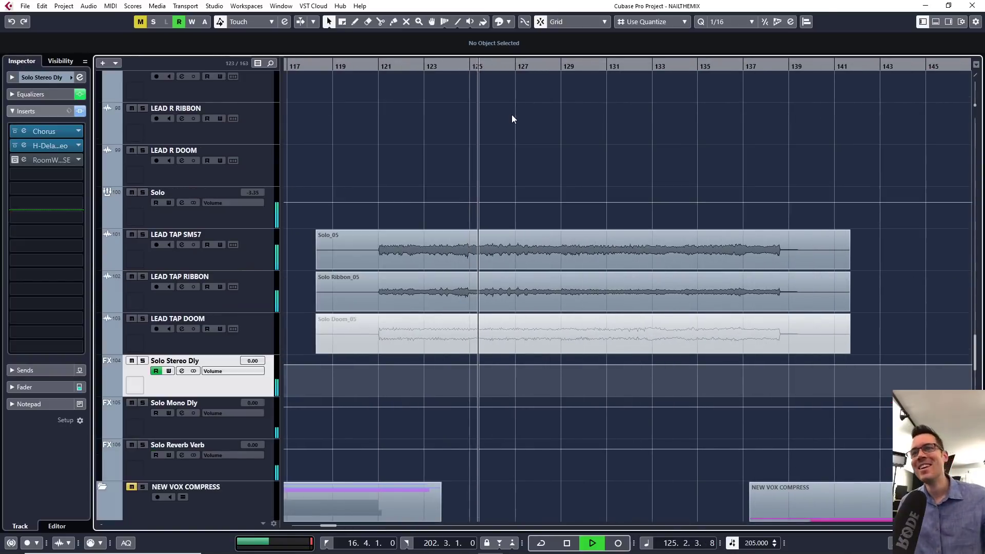
ctrl+scroll(617, 169, up, 1)
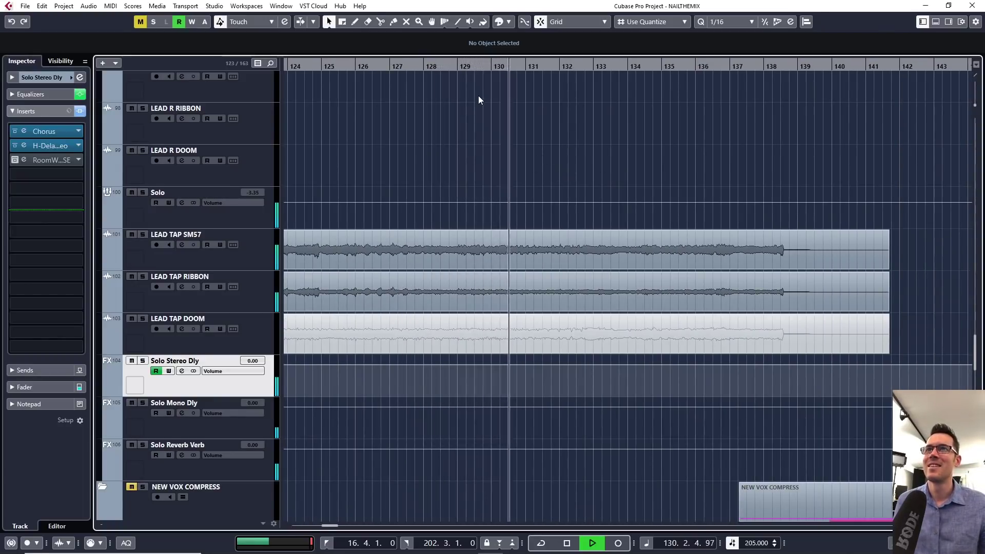
key(space)
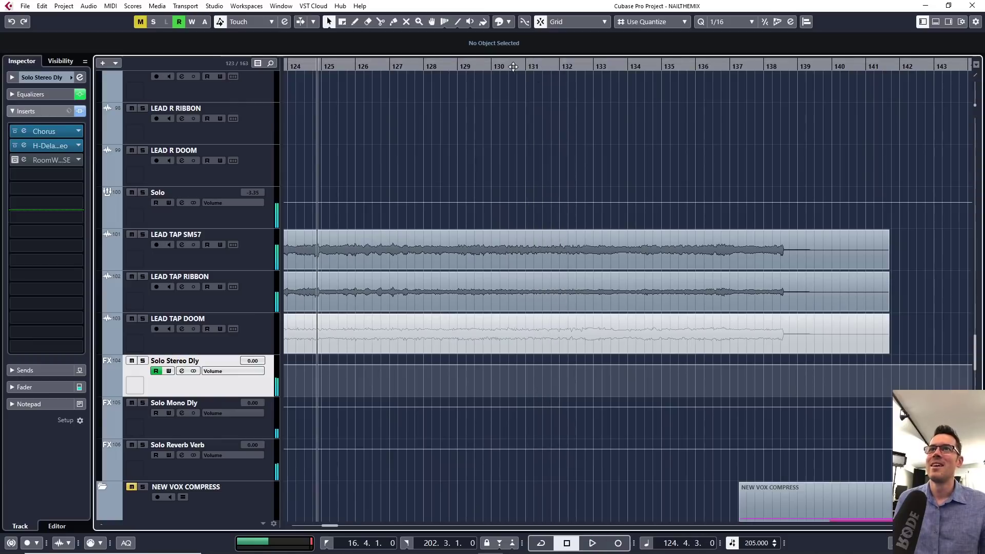
Step: Play the full mix from bar 130 and stop
click(499, 66)
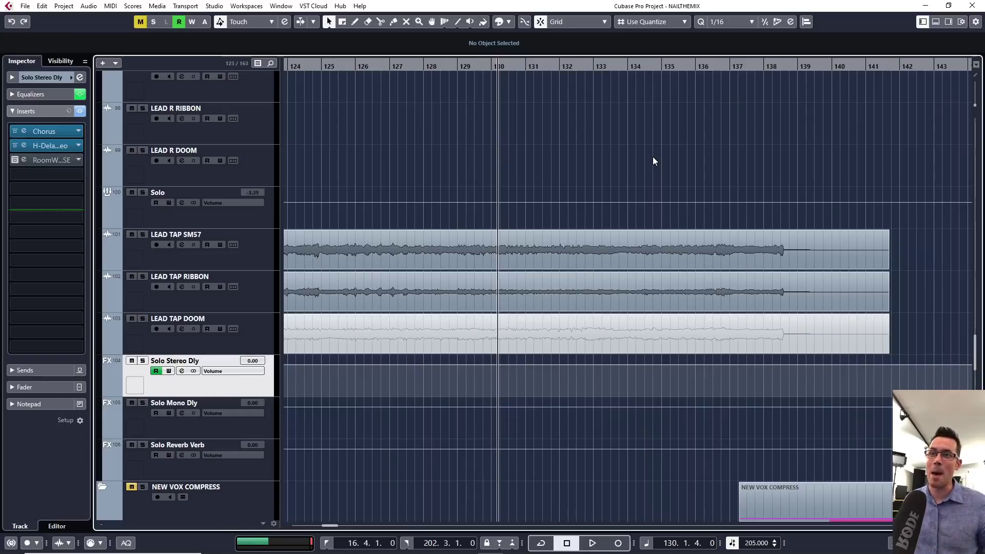
key(space)
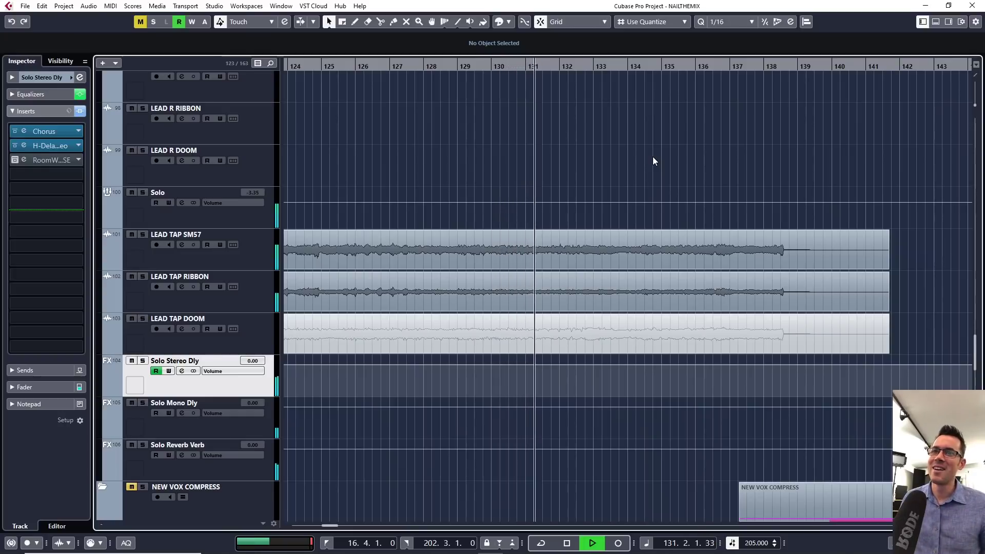
key(space)
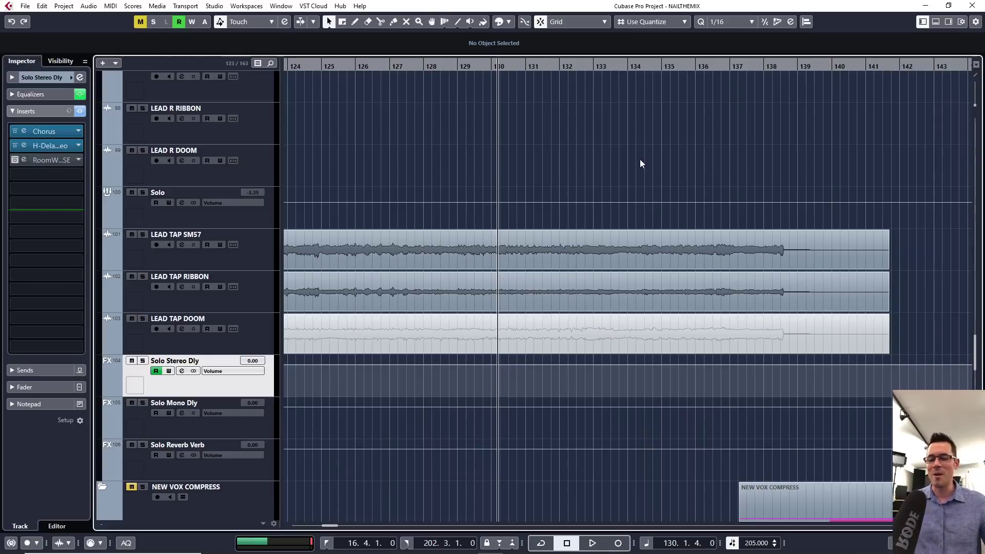
scroll(642, 156, down, 5)
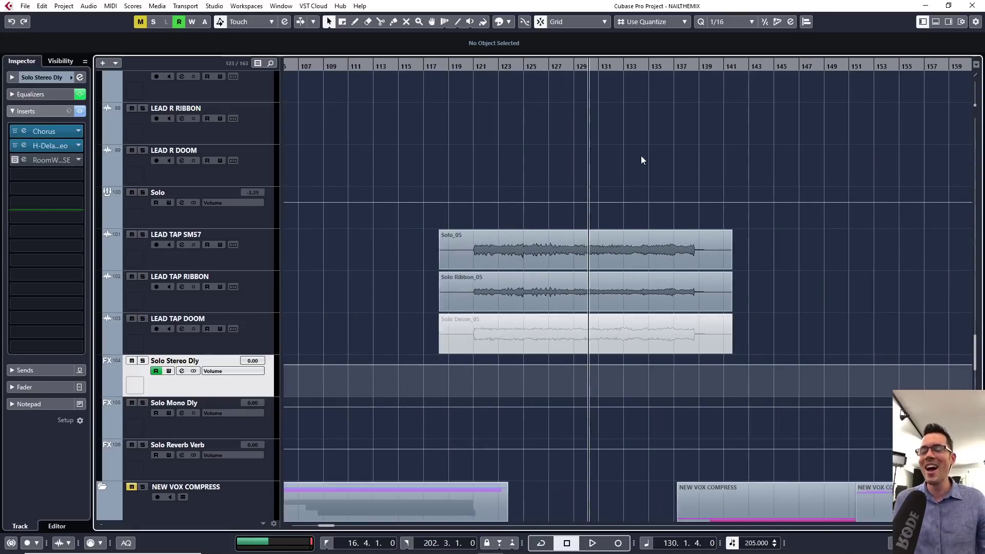
scroll(641, 160, down, 3)
scroll(632, 201, up, 2)
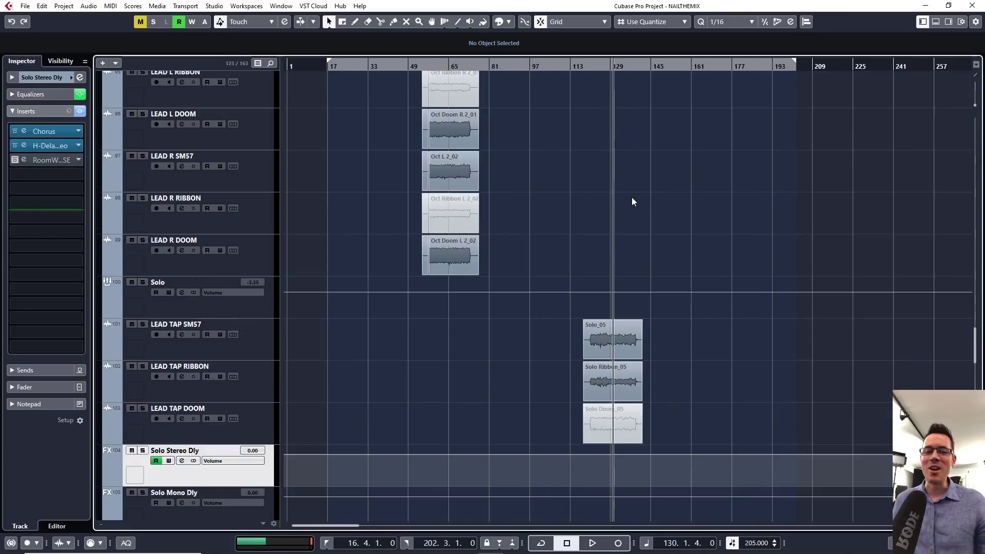
scroll(632, 202, down, 4)
scroll(632, 201, up, 6)
scroll(632, 197, down, 2)
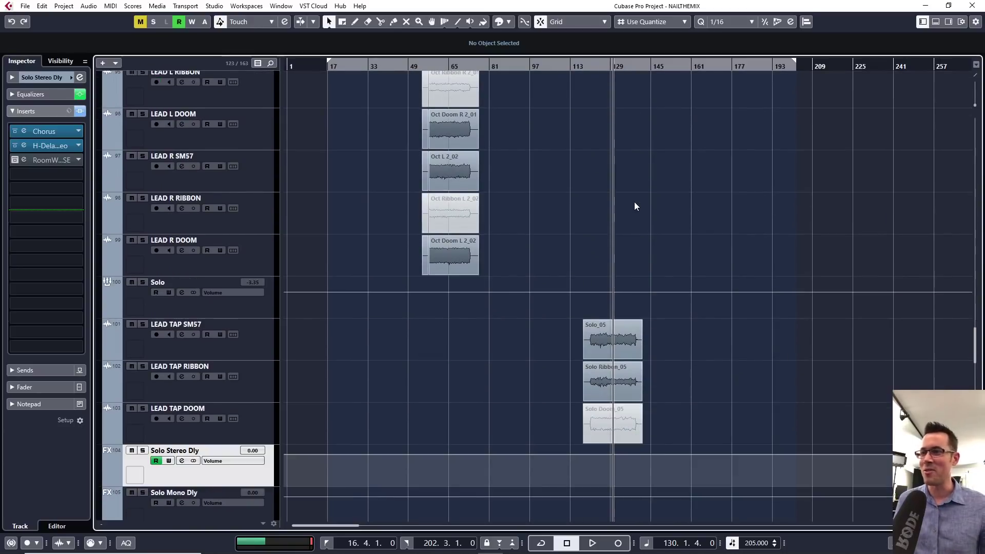
scroll(632, 206, down, 6)
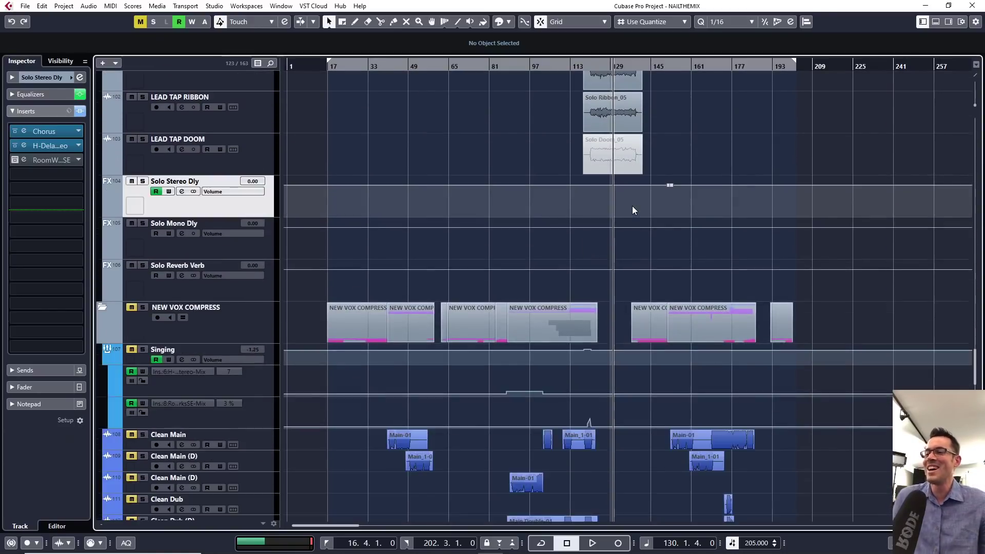
scroll(632, 206, down, 4)
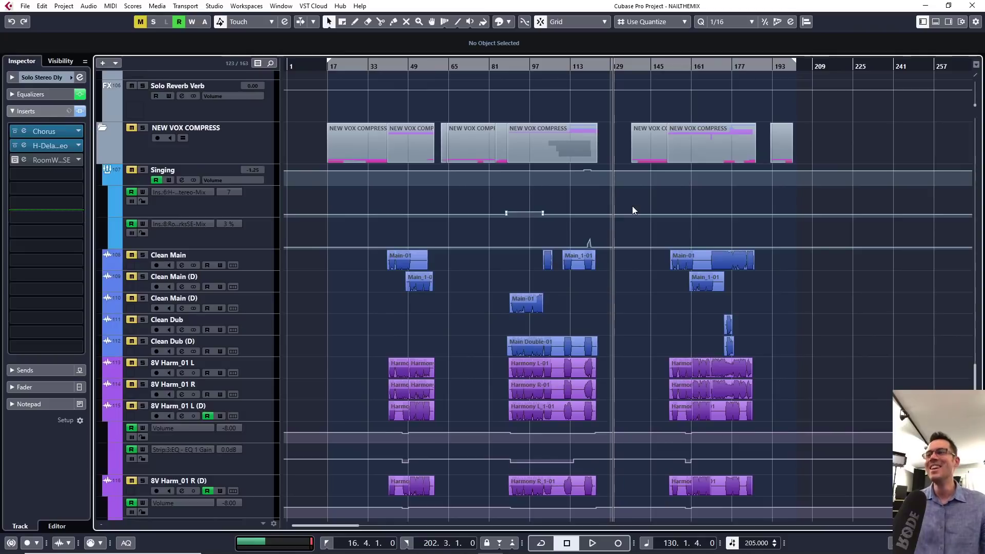